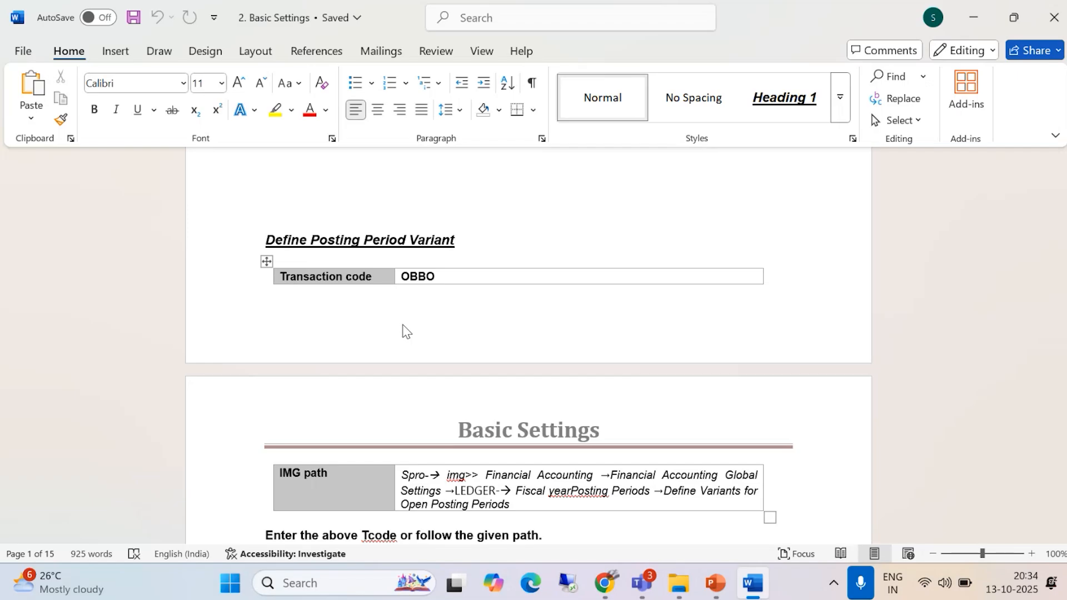
{"action": "left_click", "coordinate": [642, 584]}
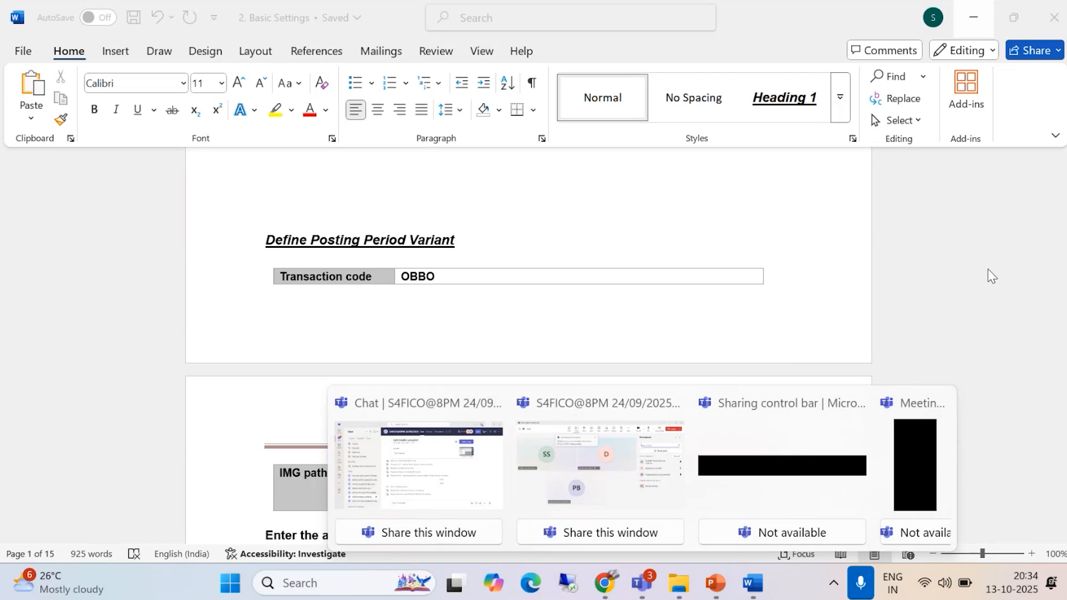
{"action": "left_click", "coordinate": [992, 277]}
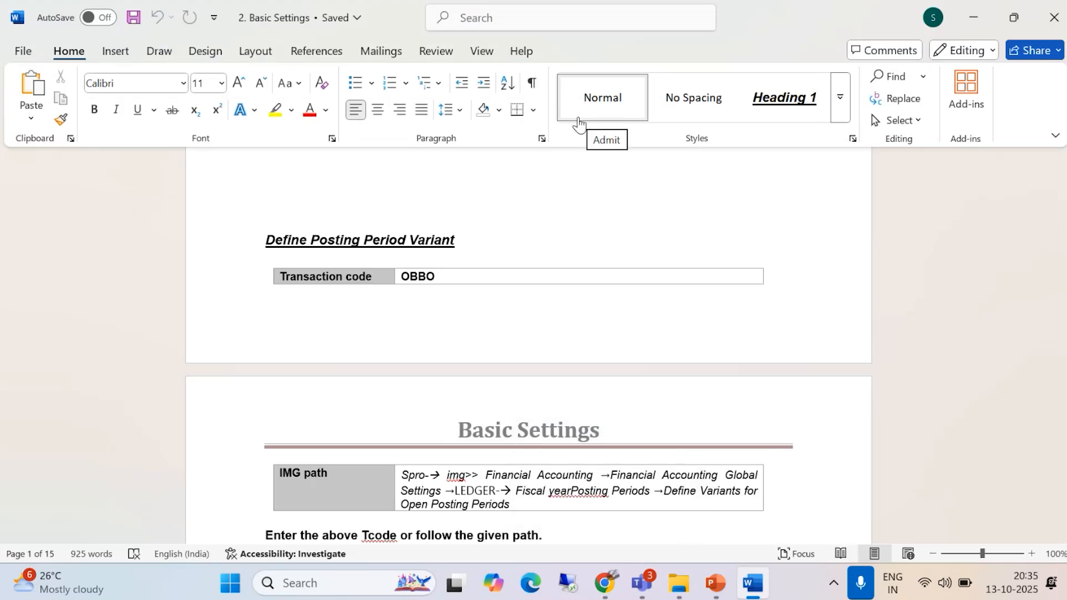
{"action": "left_click", "coordinate": [579, 121]}
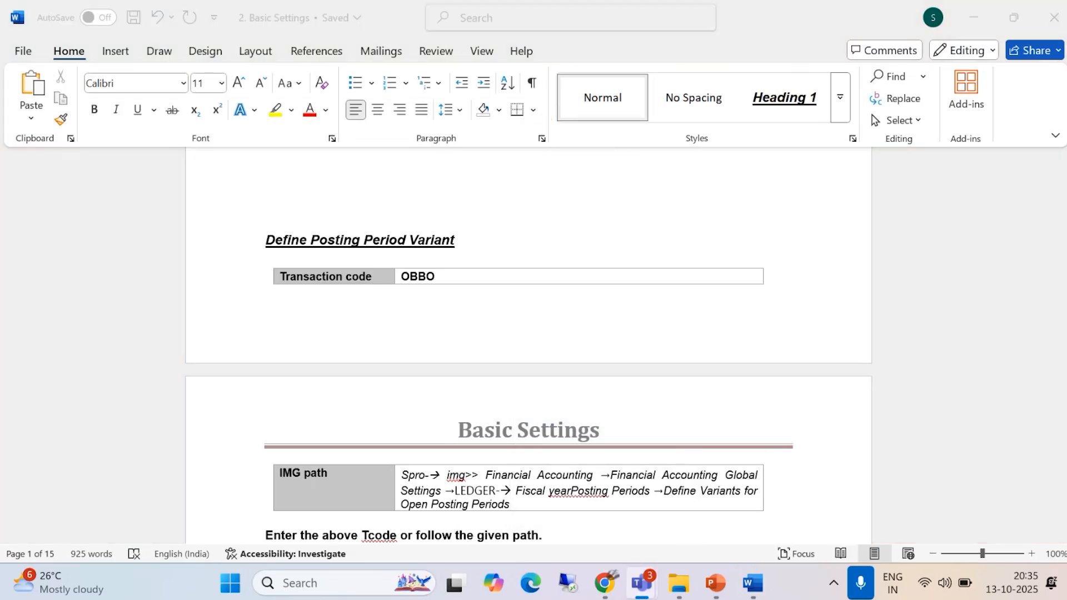
{"action": "left_click", "coordinate": [974, 18]}
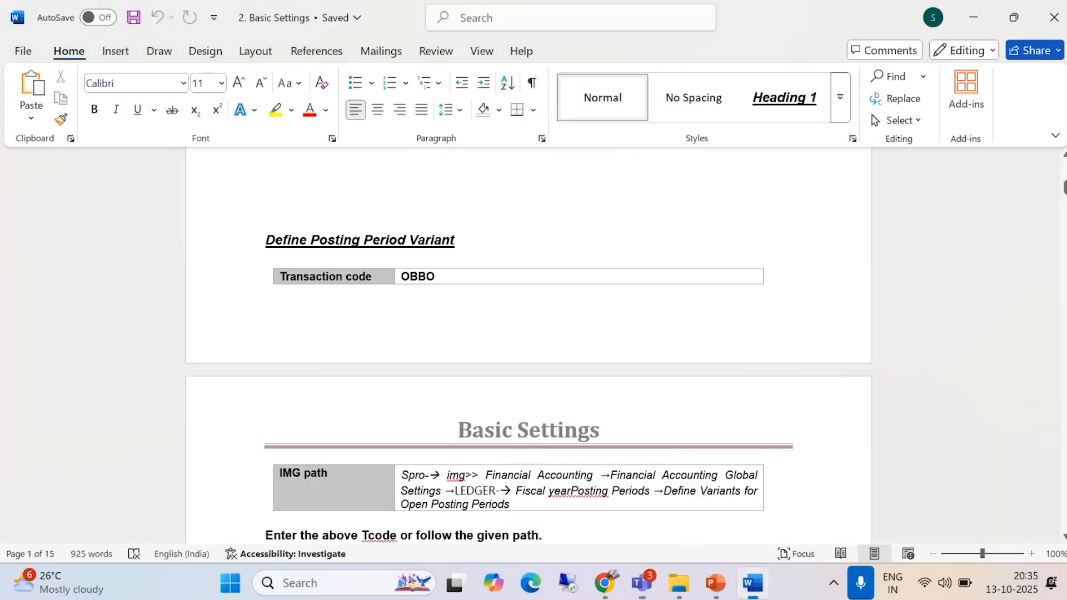
Step: Start SAP Logon from the desktop and open the S4/23 system connection
{"action": "left_click", "coordinate": [974, 20]}
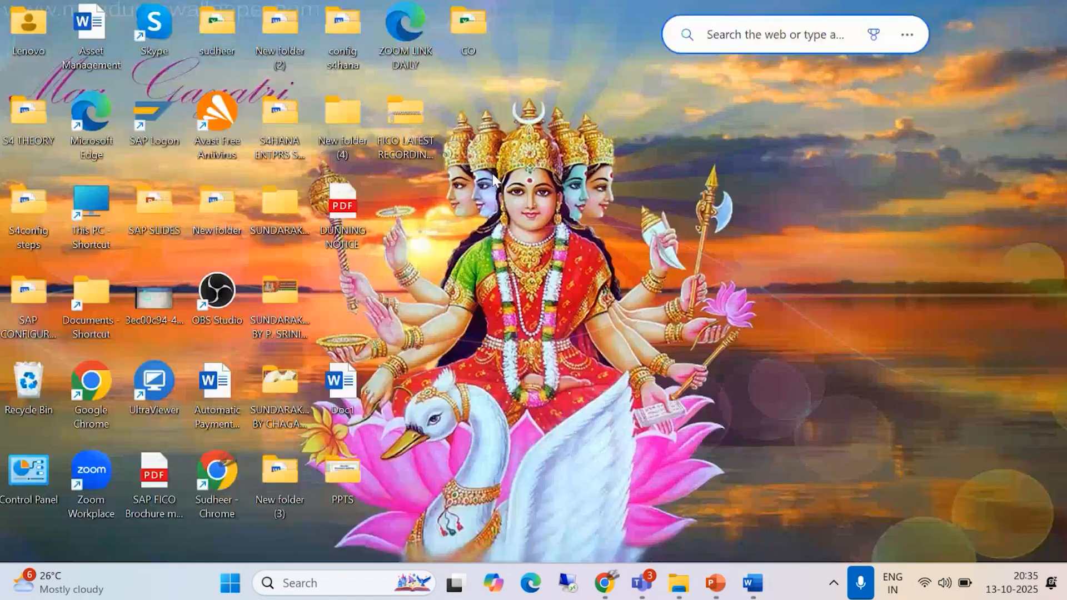
{"action": "double_click", "coordinate": [152, 112]}
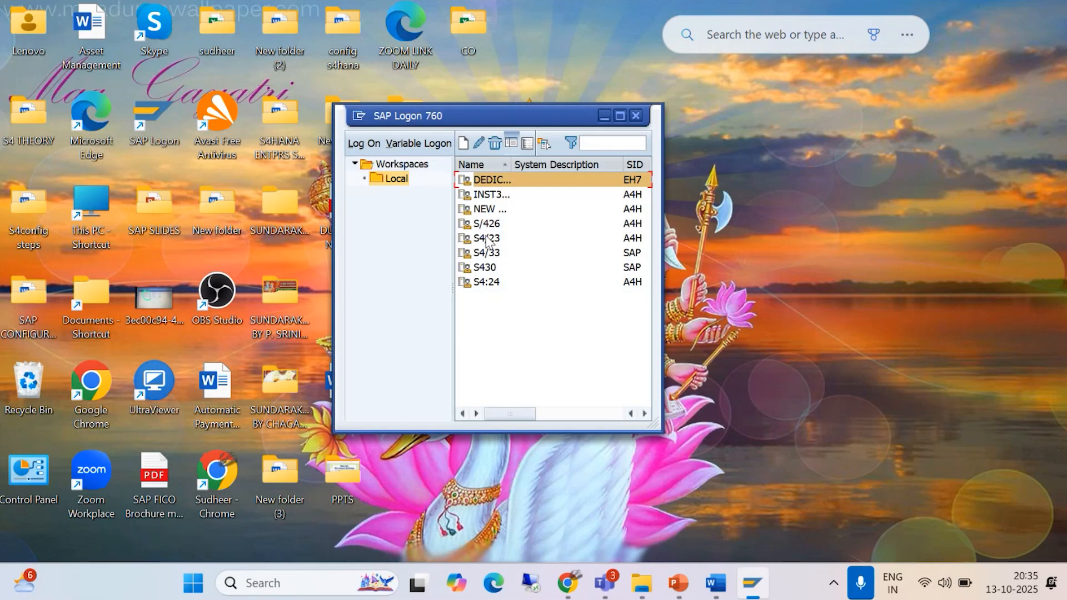
{"action": "double_click", "coordinate": [486, 241]}
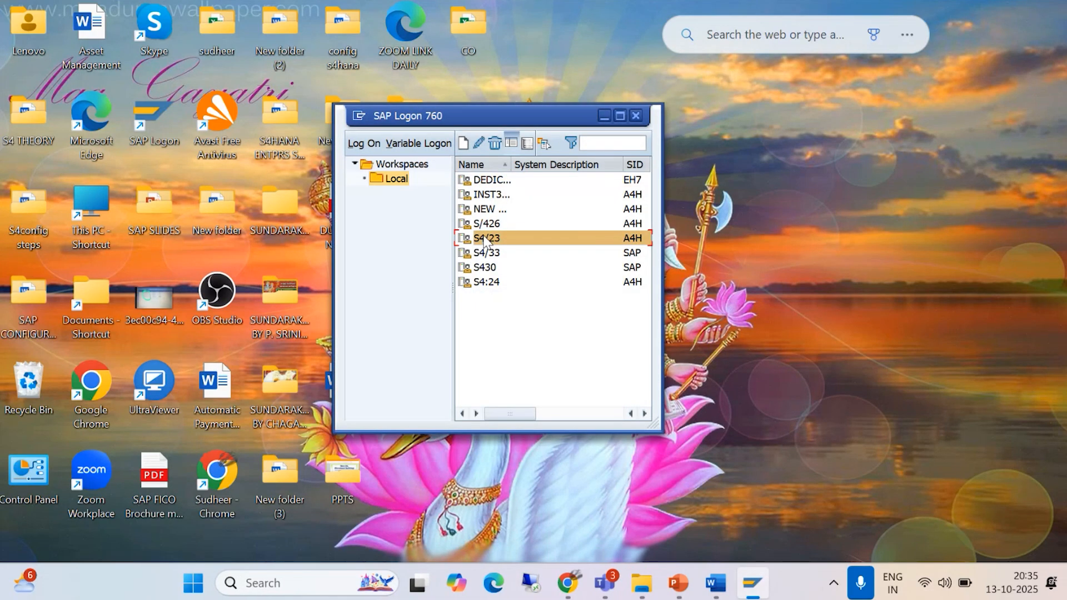
Step: Log on to client 400 with the saved user ID and the account password
{"action": "key", "text": "space"}
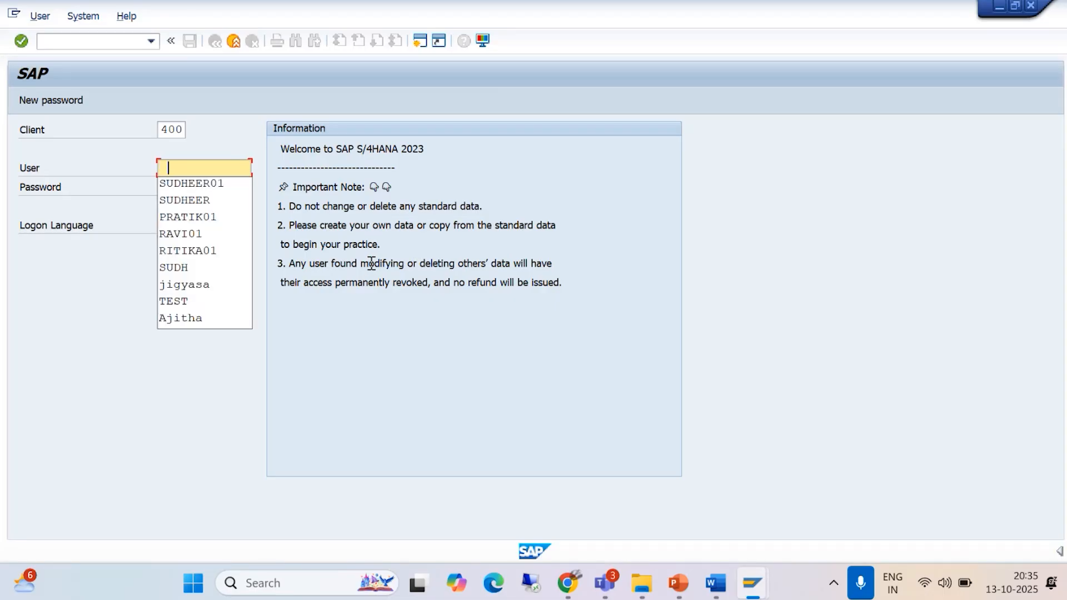
{"action": "left_click", "coordinate": [171, 183]}
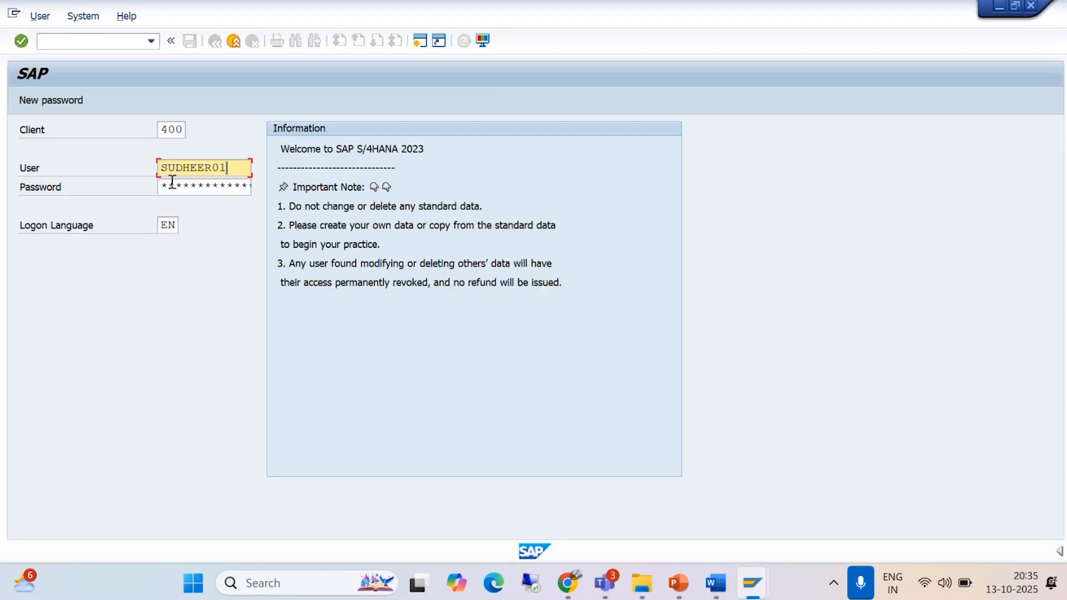
{"action": "left_click", "coordinate": [180, 185]}
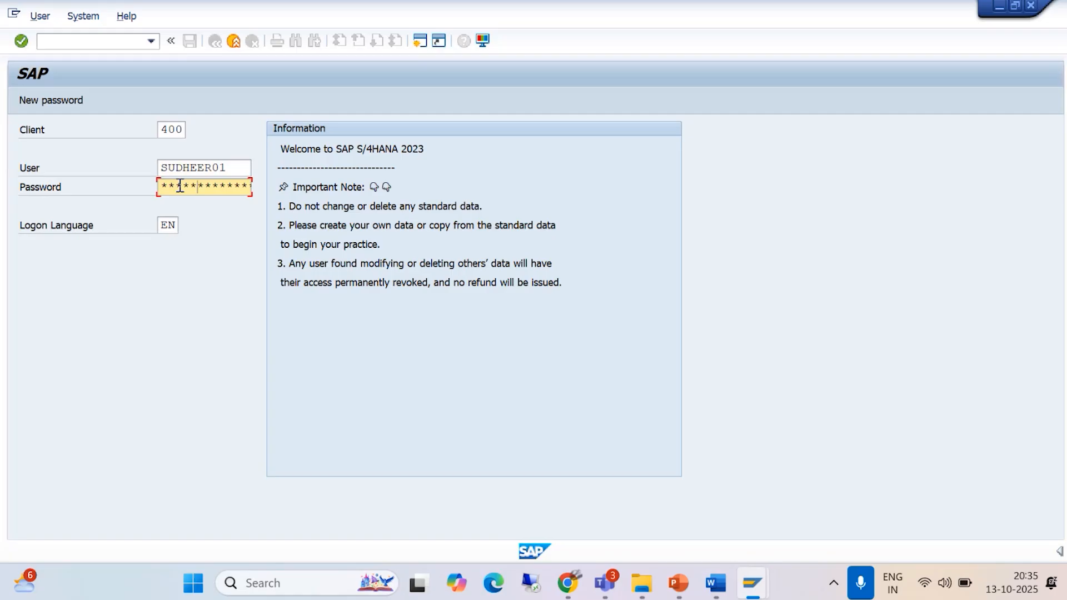
{"action": "key", "text": "Return"}
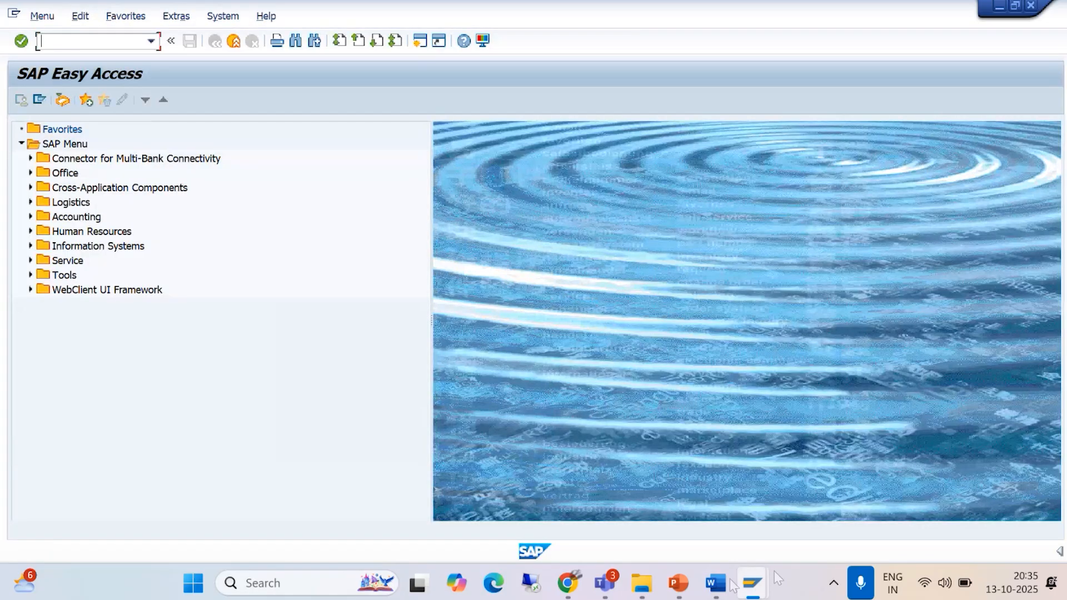
Step: Check the Define Posting Period Variant section of the Basic Settings document in Word, and run transaction /NOBBO in SAP
{"action": "mouse_move", "coordinate": [717, 584]}
{"action": "left_click", "coordinate": [736, 480]}
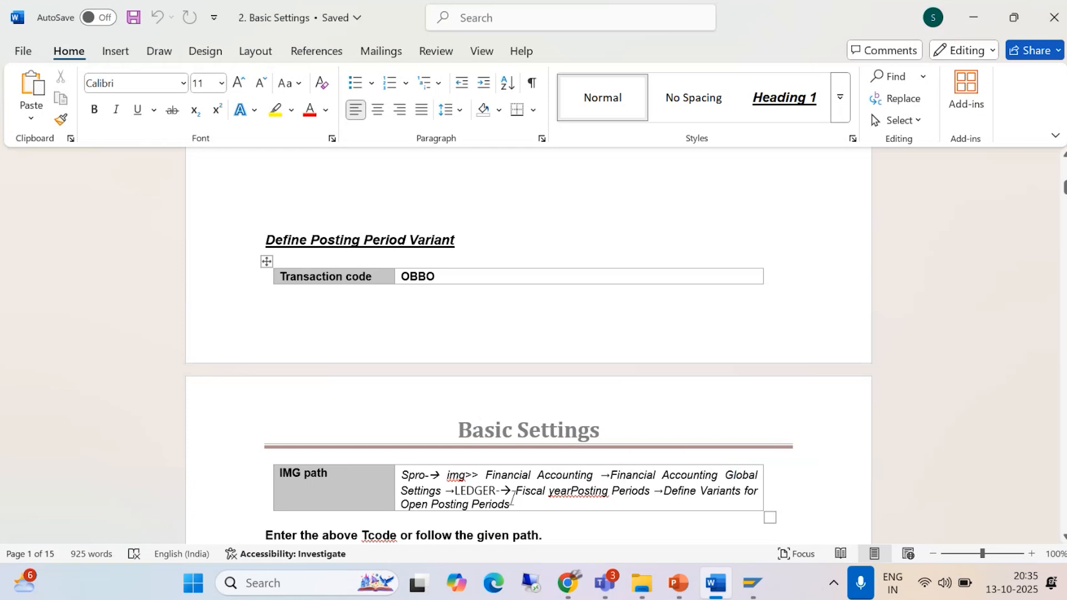
{"action": "scroll", "coordinate": [505, 486], "scroll_direction": "down", "scroll_amount": 2}
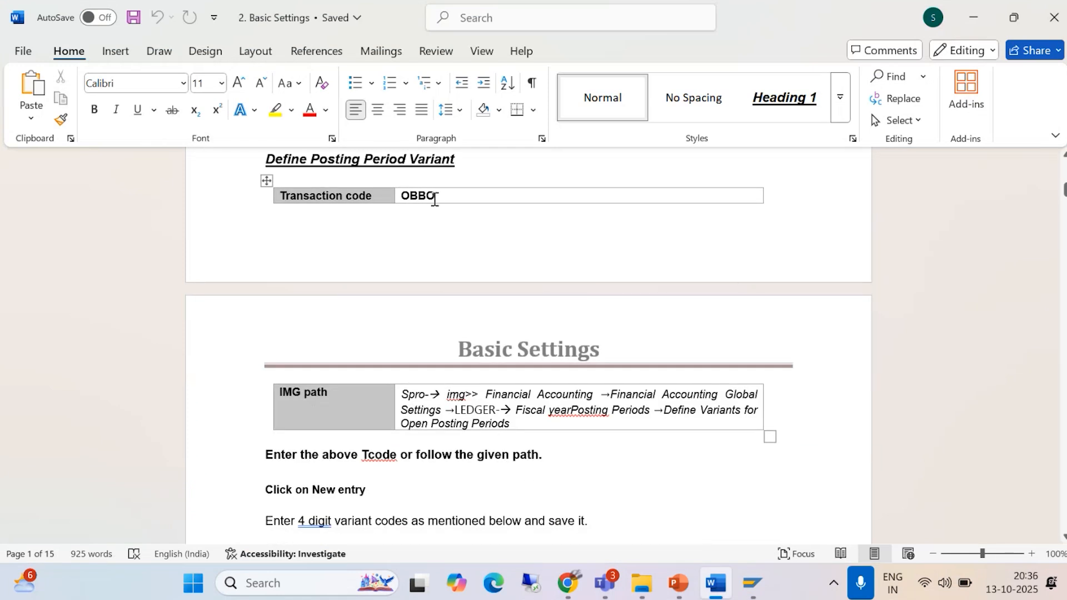
{"action": "left_click", "coordinate": [753, 583]}
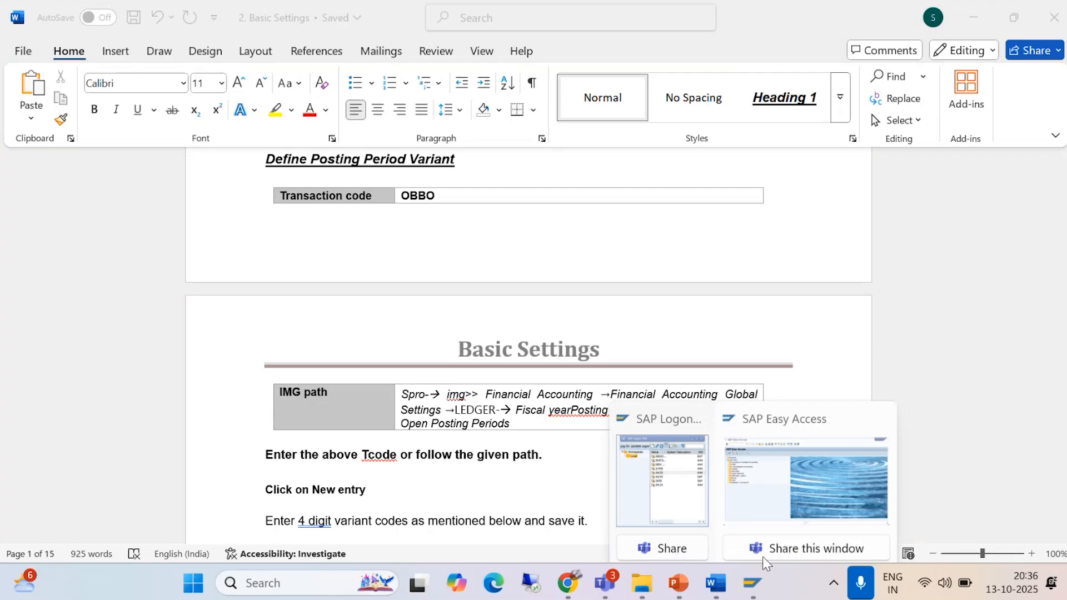
{"action": "left_click", "coordinate": [778, 502]}
{"action": "type", "text": "/NO"}
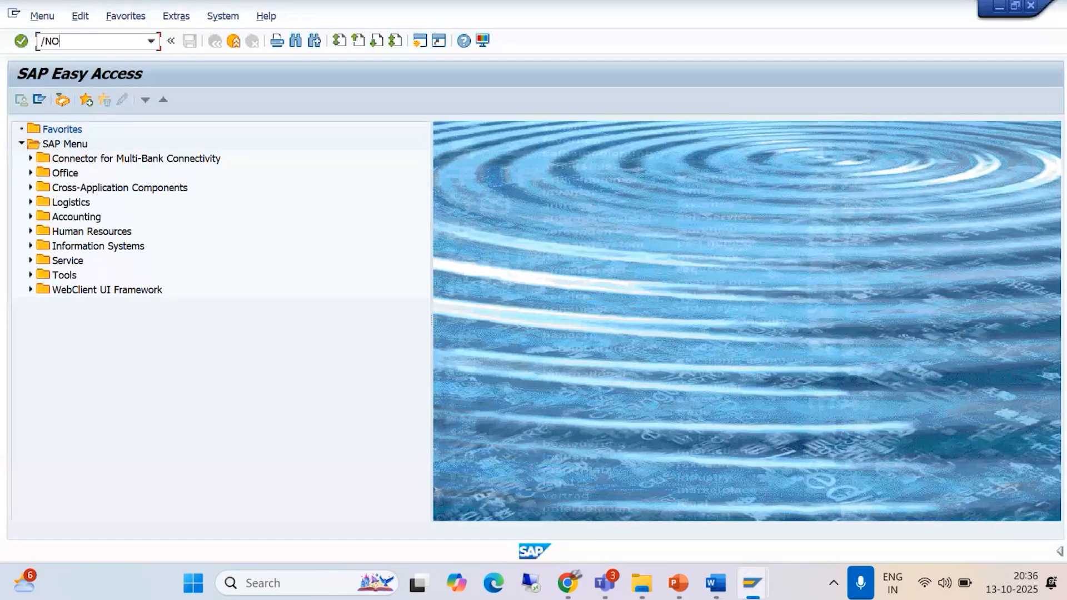
{"action": "type", "text": "BBO"}
{"action": "key", "text": "Return"}
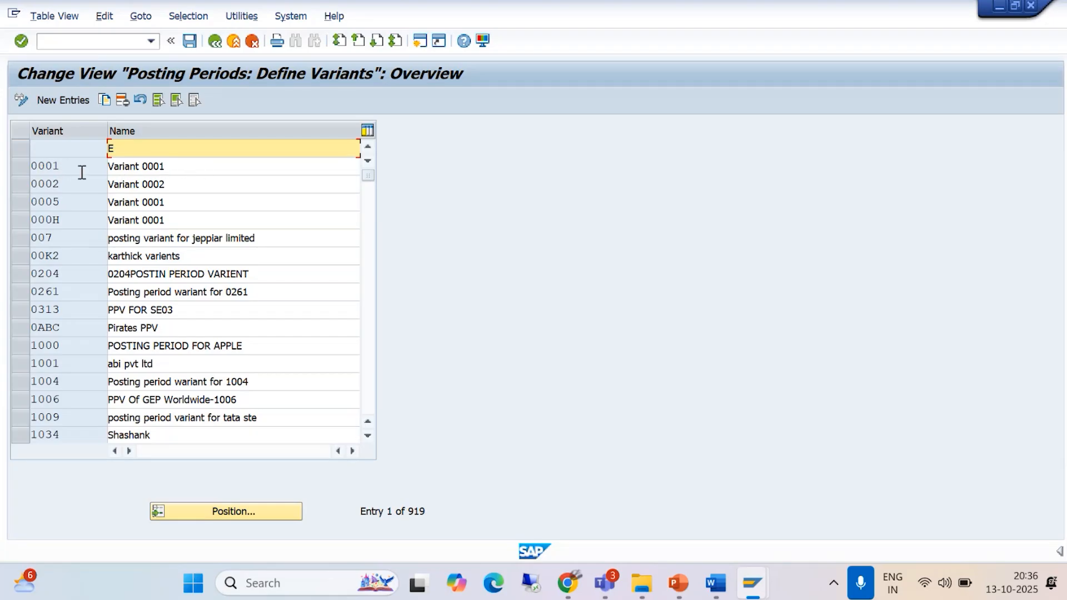
Step: View the new entries table for posting period variants, and return to SAP Easy Access without entering anything
{"action": "left_click", "coordinate": [58, 99]}
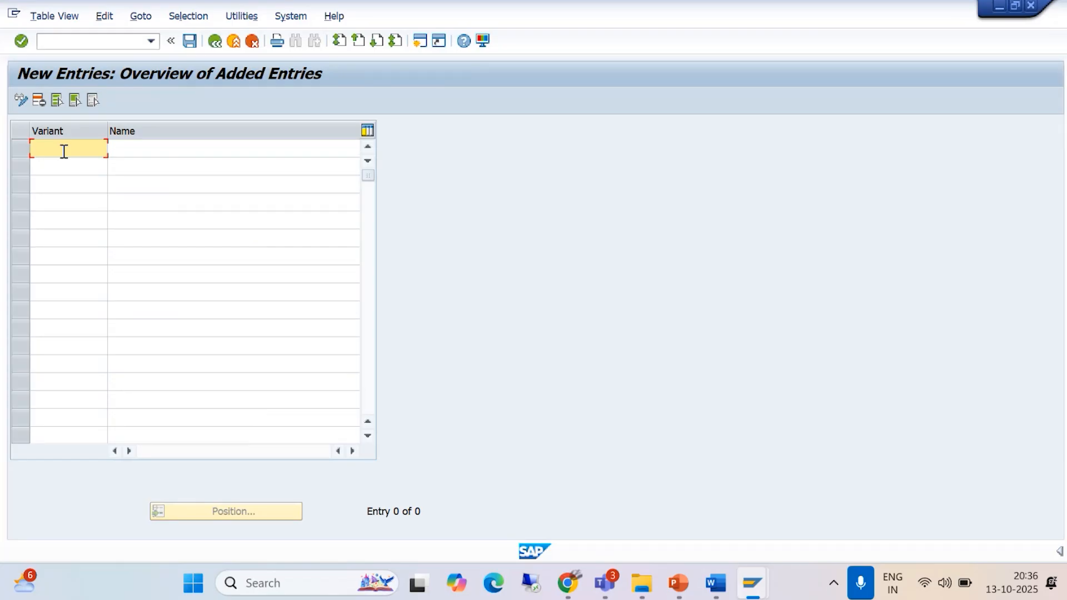
{"action": "left_click", "coordinate": [114, 148]}
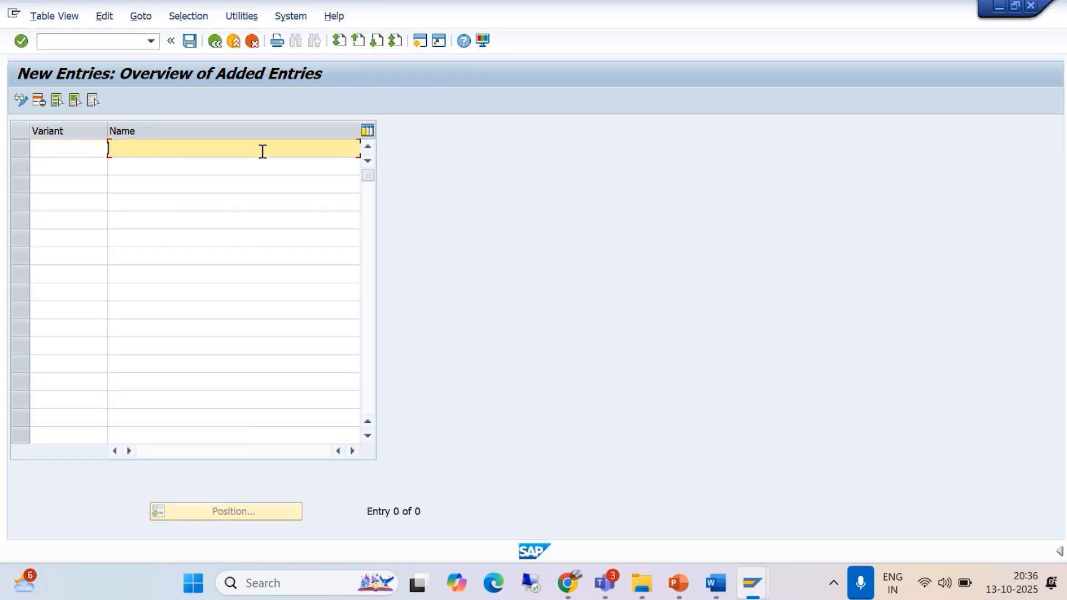
{"action": "left_click", "coordinate": [214, 42]}
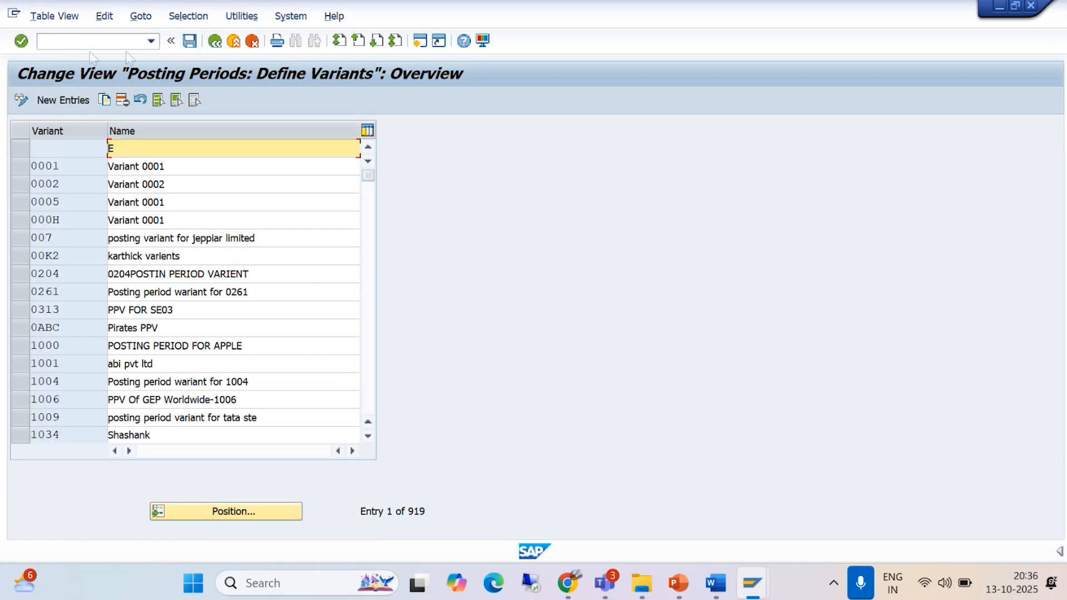
{"action": "left_click", "coordinate": [233, 42]}
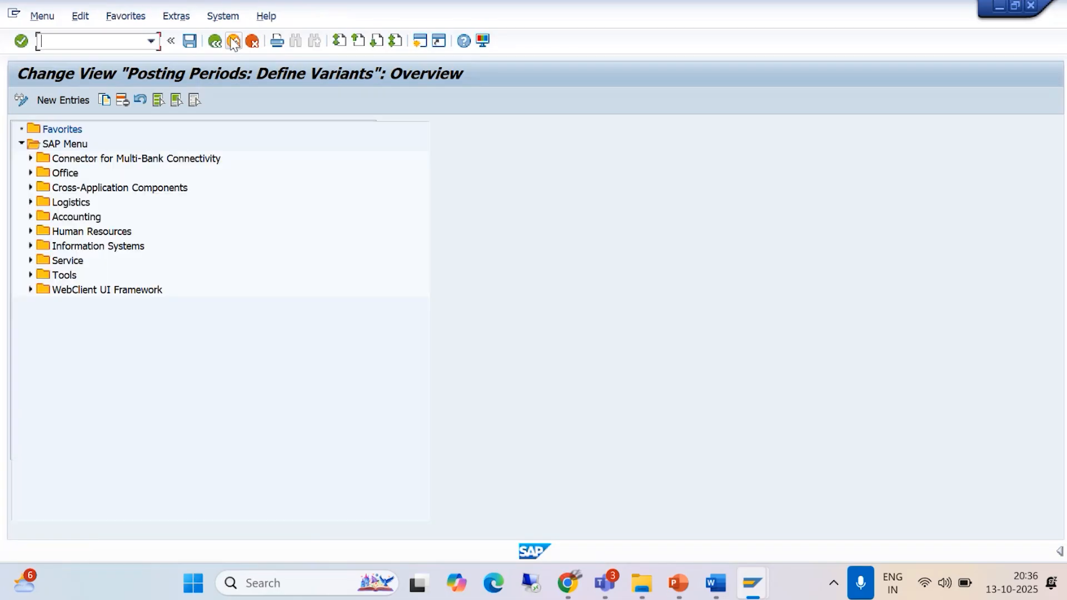
Step: Run transaction SPRO and display the SAP Reference IMG
{"action": "type", "text": "S"}
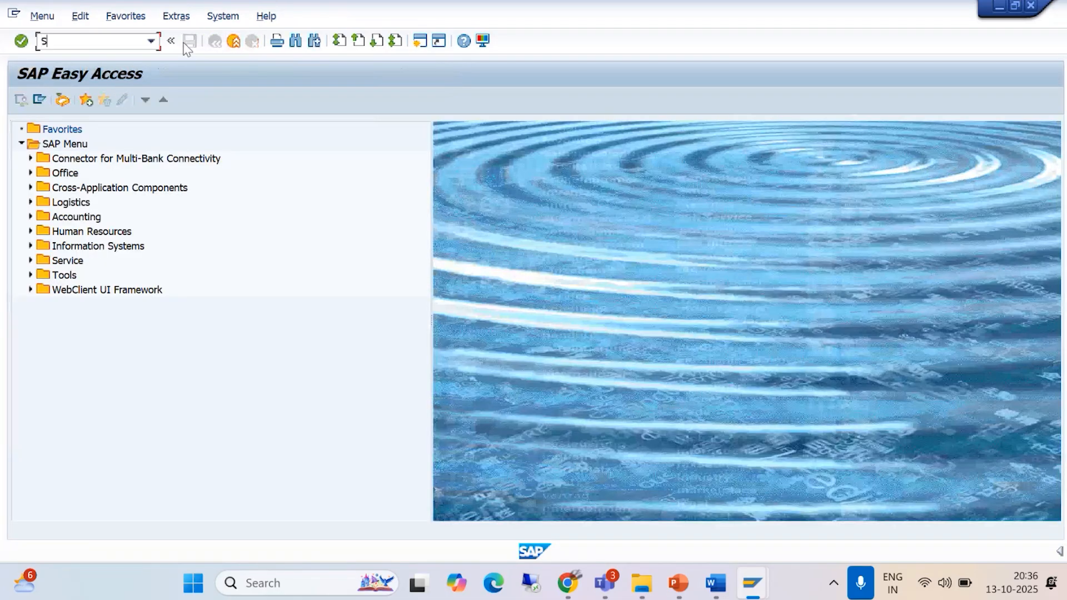
{"action": "type", "text": "PRO"}
{"action": "key", "text": "Return"}
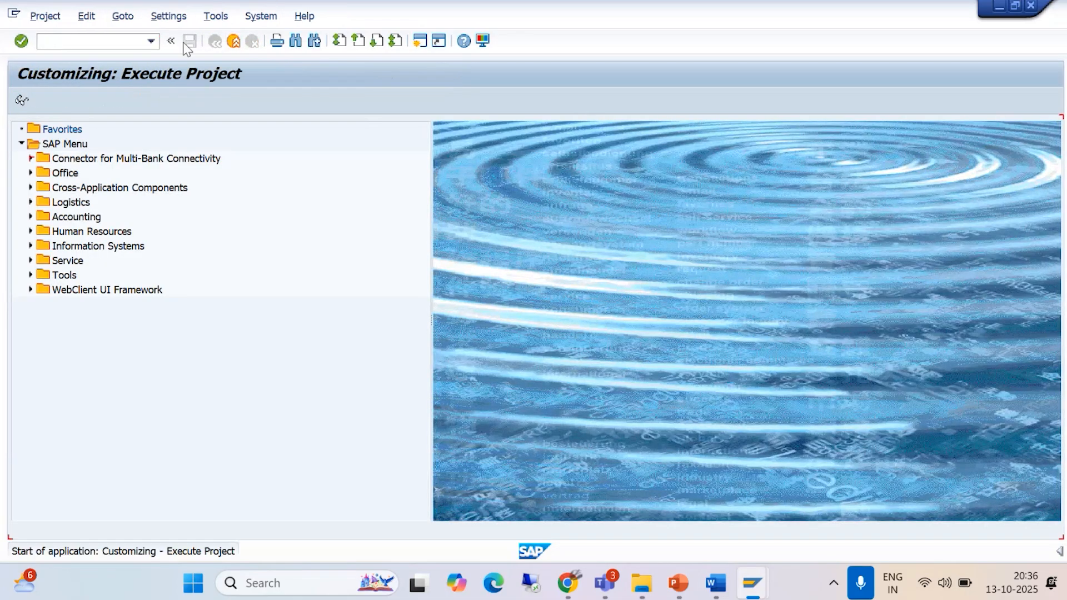
{"action": "left_click", "coordinate": [89, 102]}
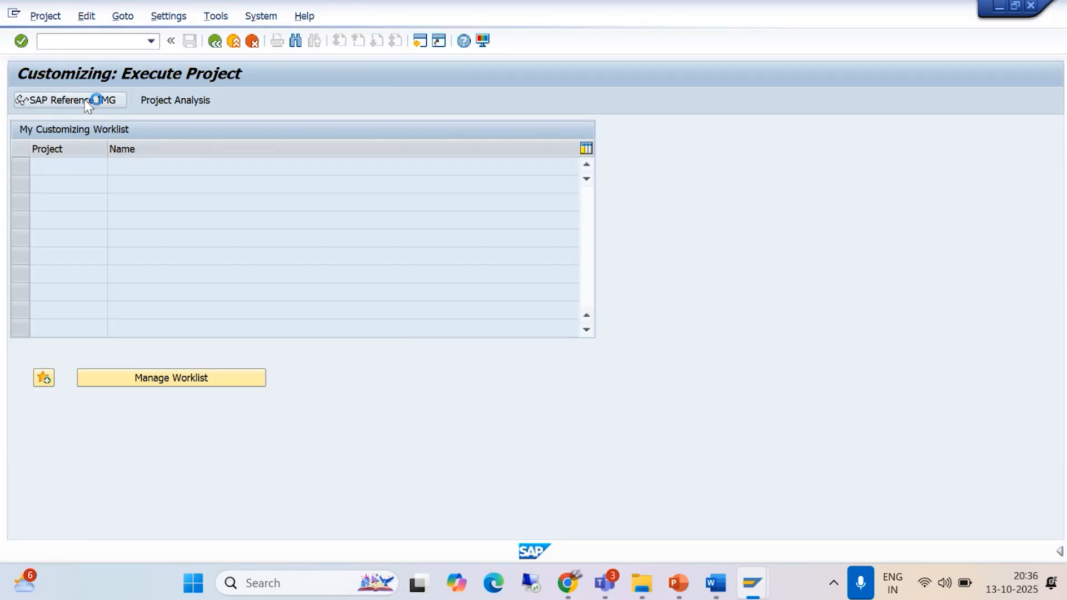
Step: Following the IMG path in the Word document, expand Financial Accounting, Global Settings, Ledgers, Fiscal Year and Posting Periods, and Posting Periods
{"action": "left_click", "coordinate": [716, 583]}
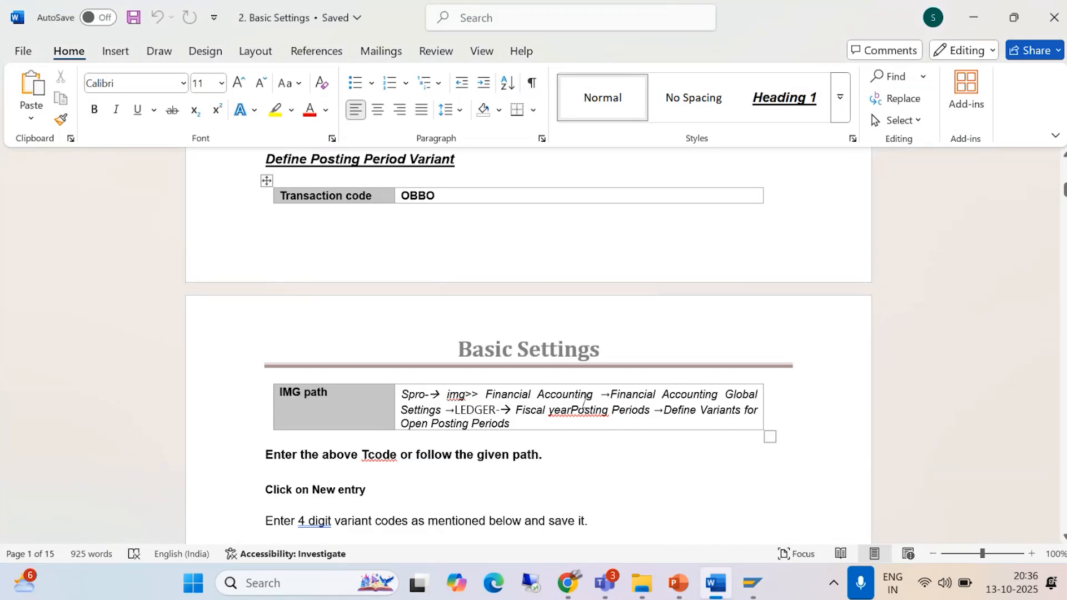
{"action": "key", "text": "alt+Tab"}
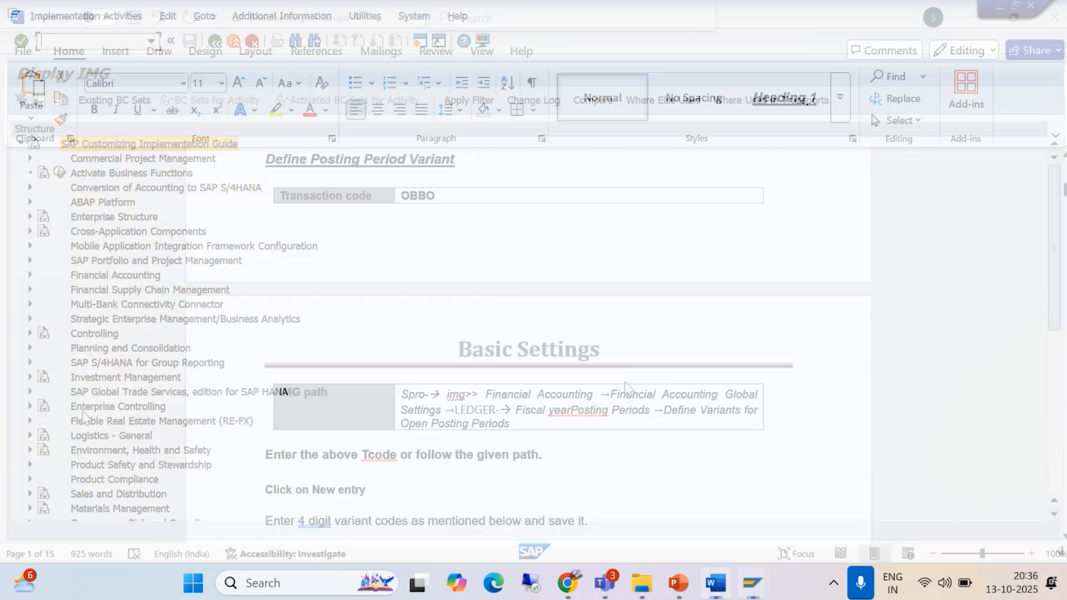
{"action": "left_click", "coordinate": [30, 275]}
{"action": "left_click", "coordinate": [39, 290]}
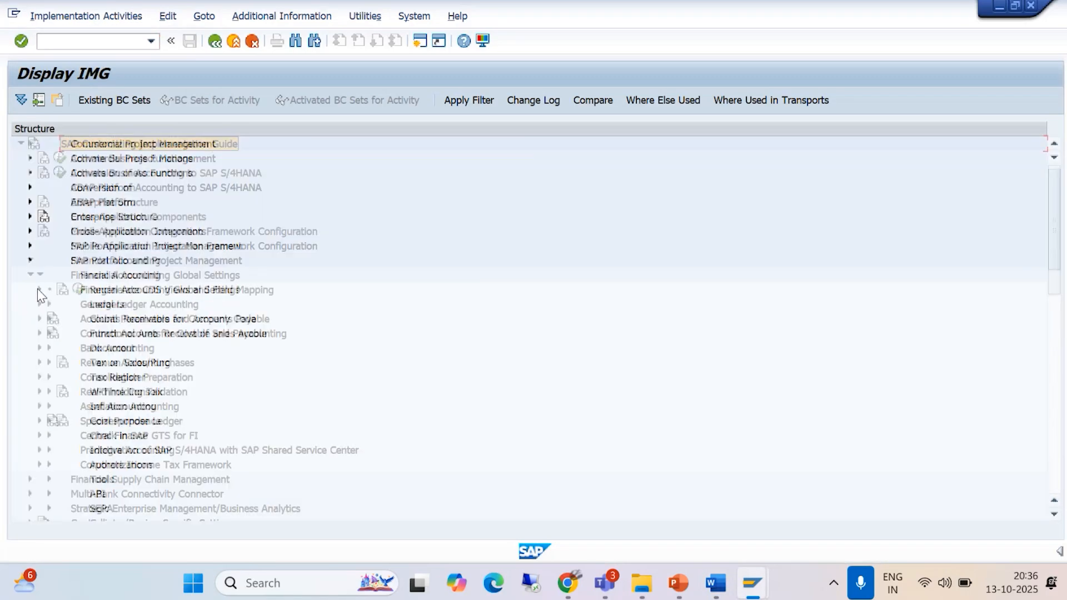
{"action": "left_click", "coordinate": [49, 304]}
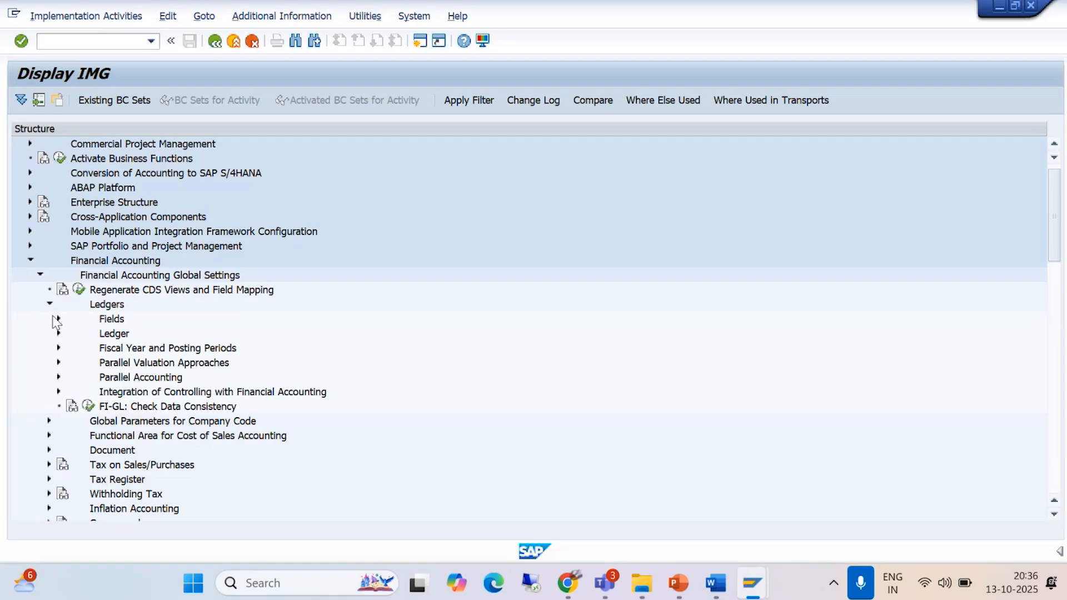
{"action": "left_click", "coordinate": [59, 349]}
{"action": "key", "text": "alt+Tab"}
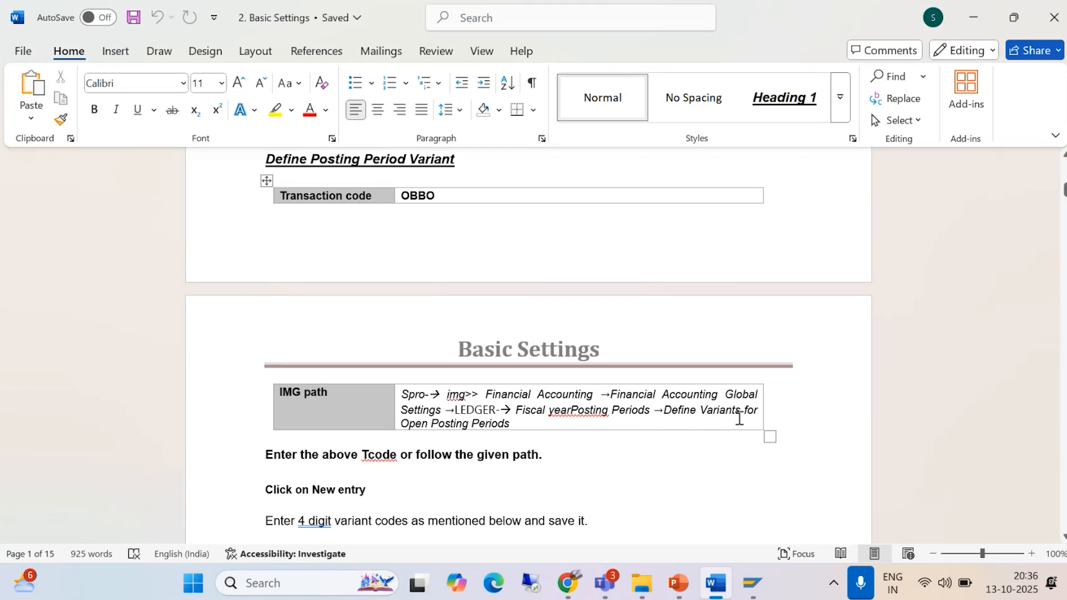
{"action": "key", "text": "alt+Tab"}
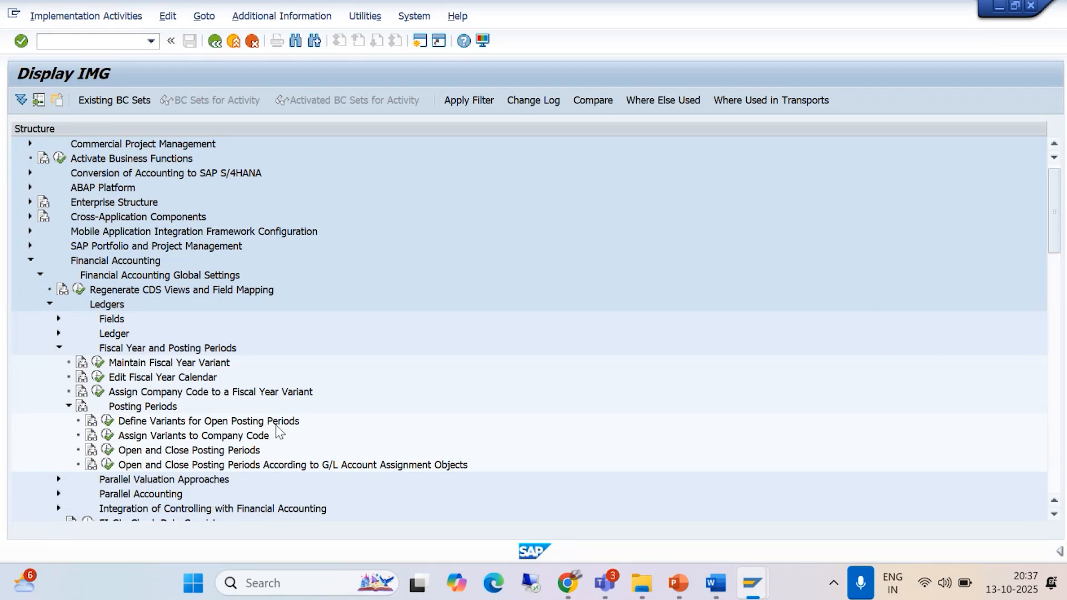
Step: Show the IMG Activity keys as additional information in the IMG structure, and execute Define Variants for Open Posting Periods
{"action": "key", "text": "alt+Tab"}
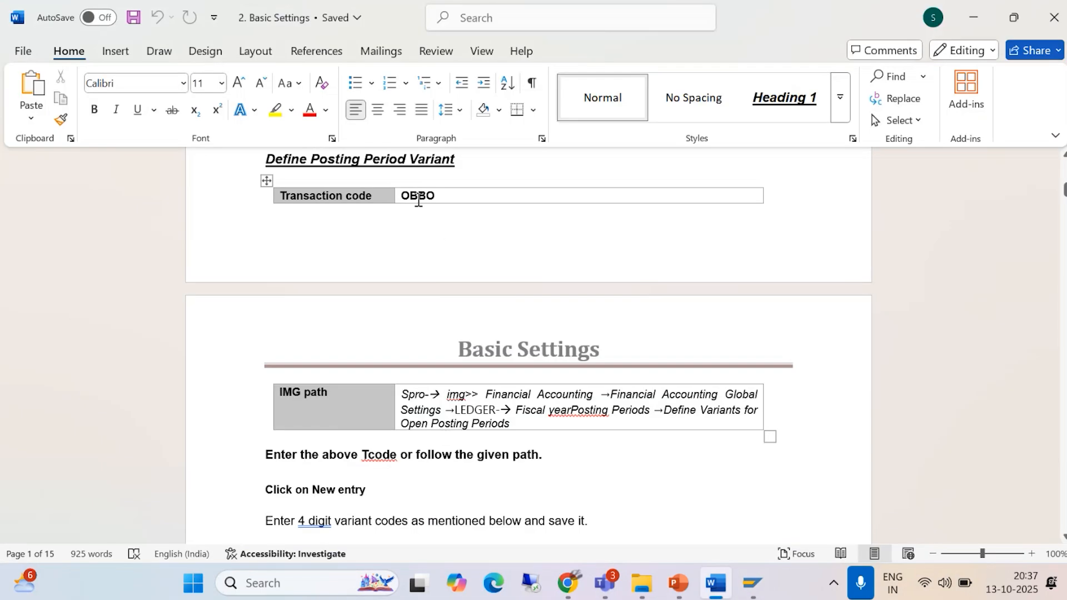
{"action": "key", "text": "alt+Tab"}
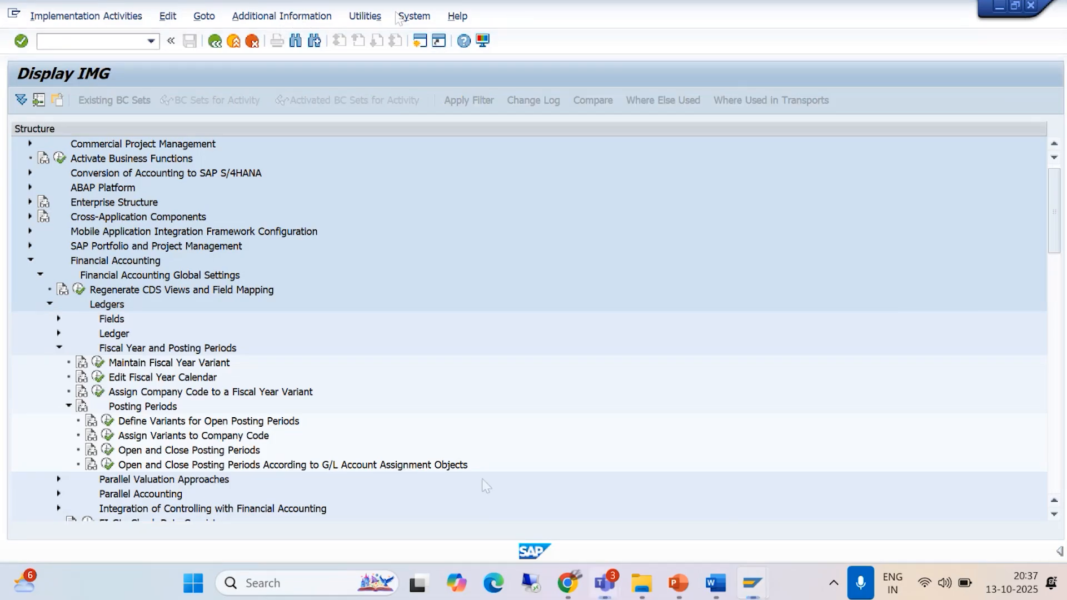
{"action": "left_click", "coordinate": [281, 16]}
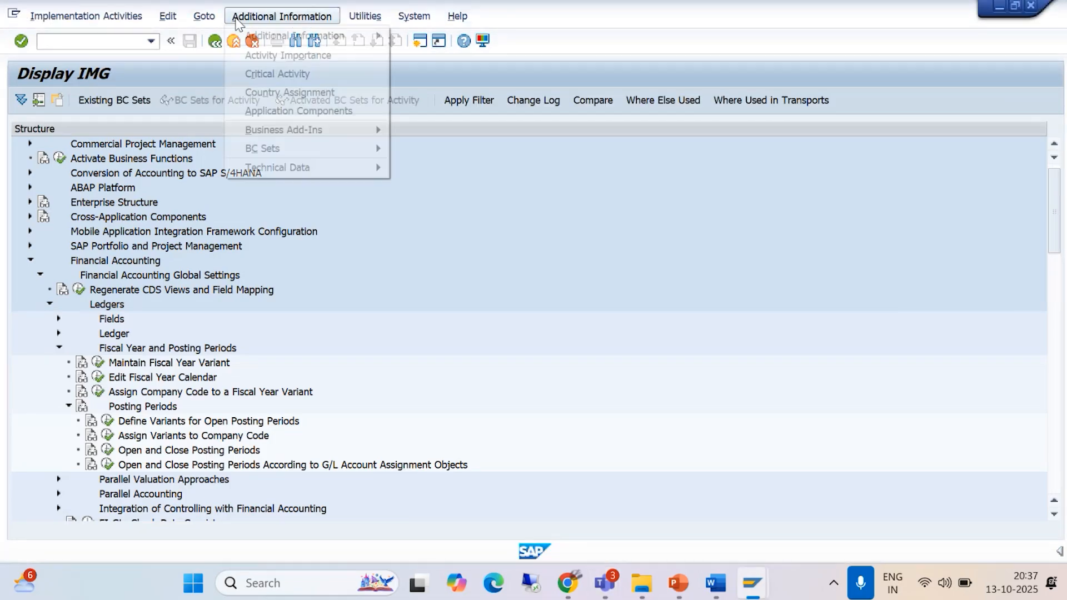
{"action": "mouse_move", "coordinate": [345, 36]}
{"action": "mouse_move", "coordinate": [423, 54]}
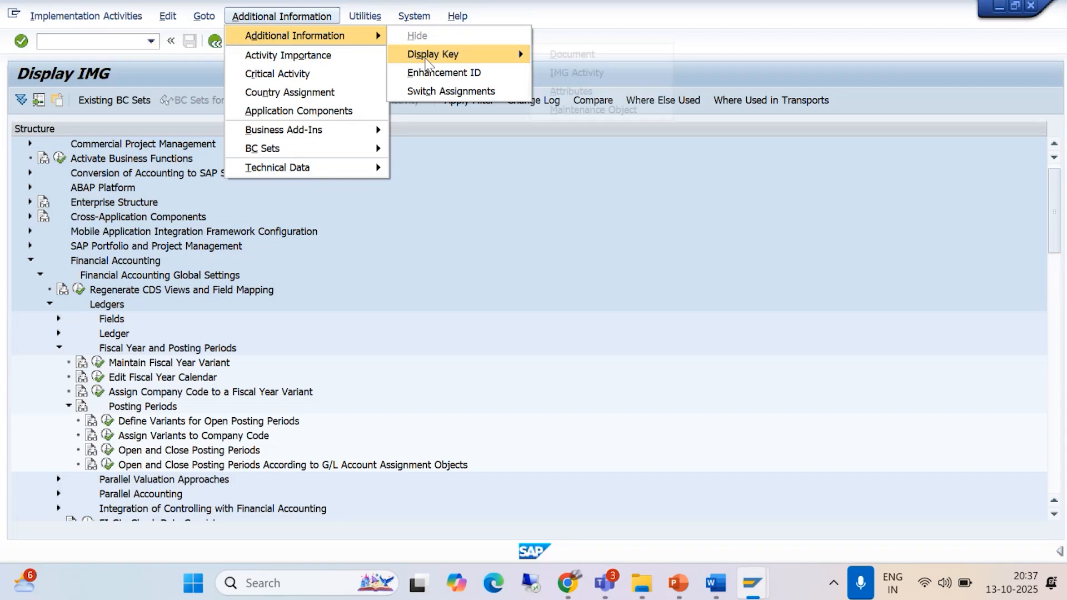
{"action": "left_click", "coordinate": [542, 72]}
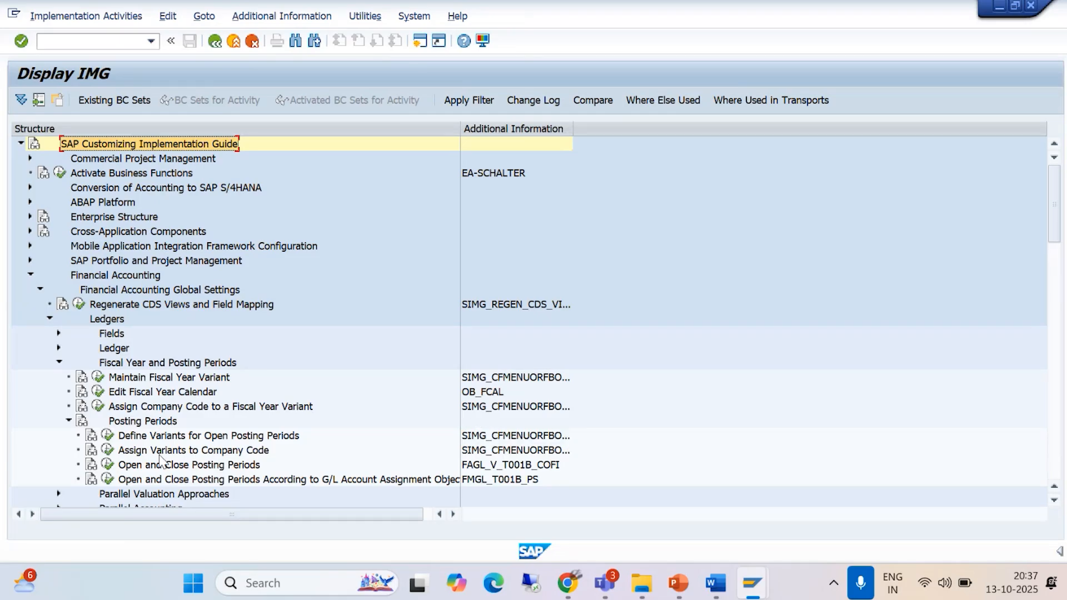
{"action": "left_click", "coordinate": [108, 435]}
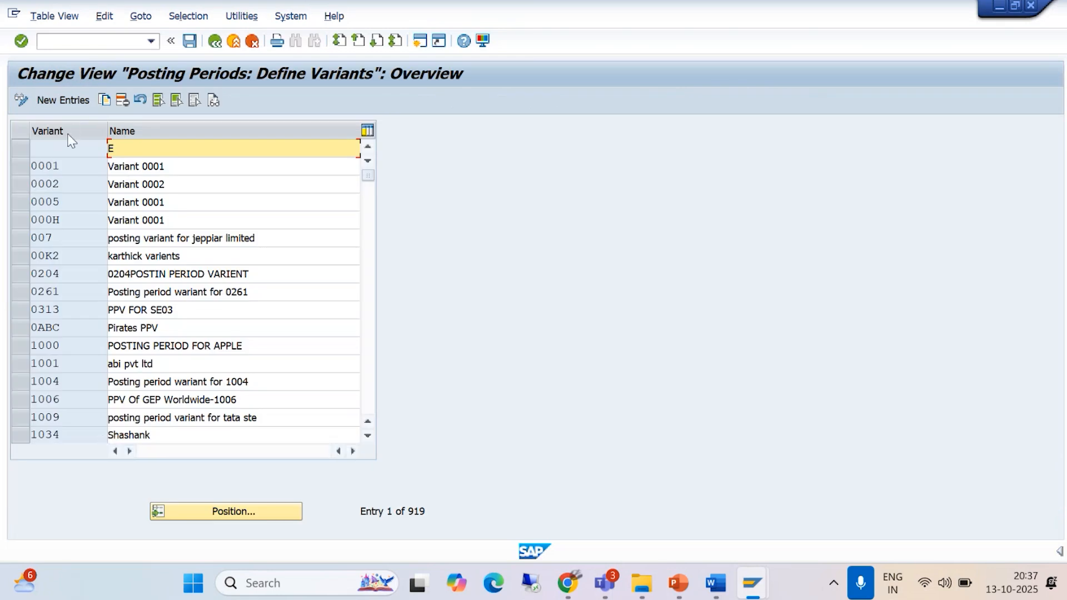
Step: Start a new entry in the posting period variants table and enter TMT1 as the variant code
{"action": "left_click", "coordinate": [66, 101]}
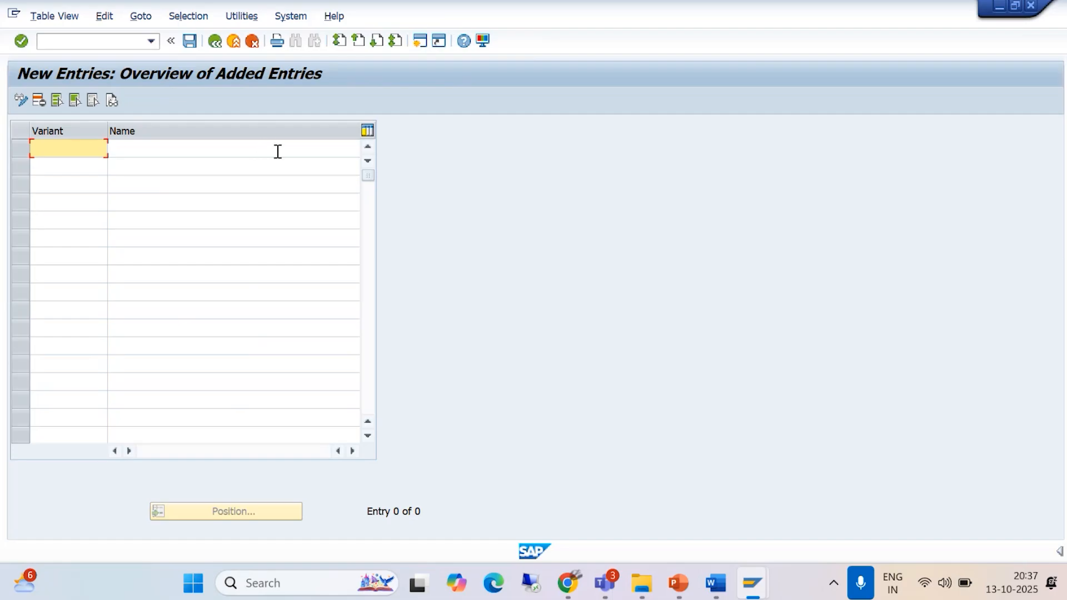
{"action": "type", "text": "TMG1"}
{"action": "key", "text": "BackSpace"}
{"action": "key", "text": "BackSpace"}
{"action": "key", "text": "BackSpace"}
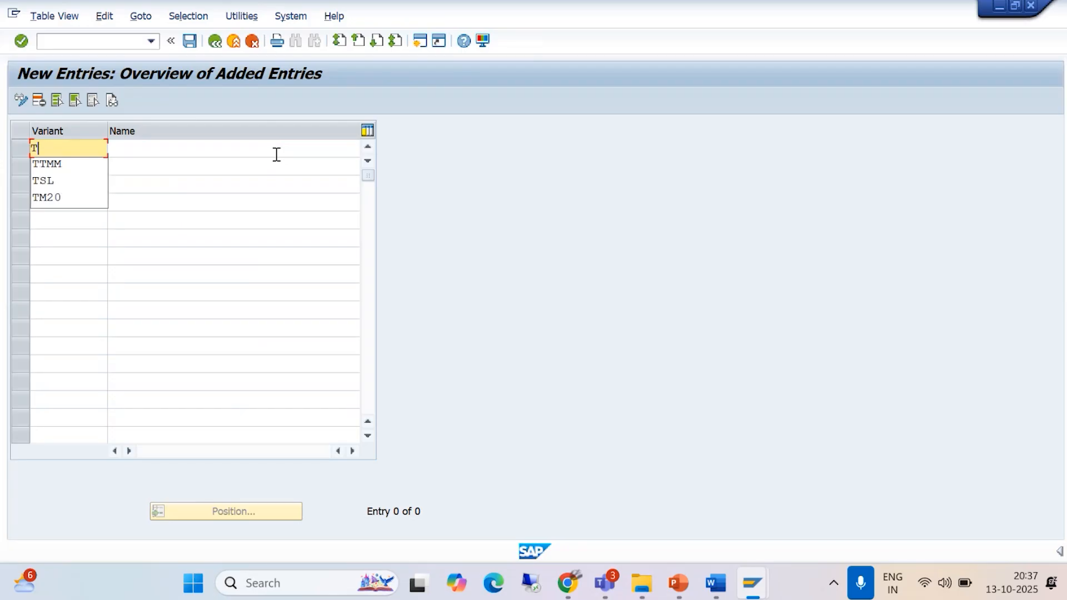
{"action": "type", "text": "MT1"}
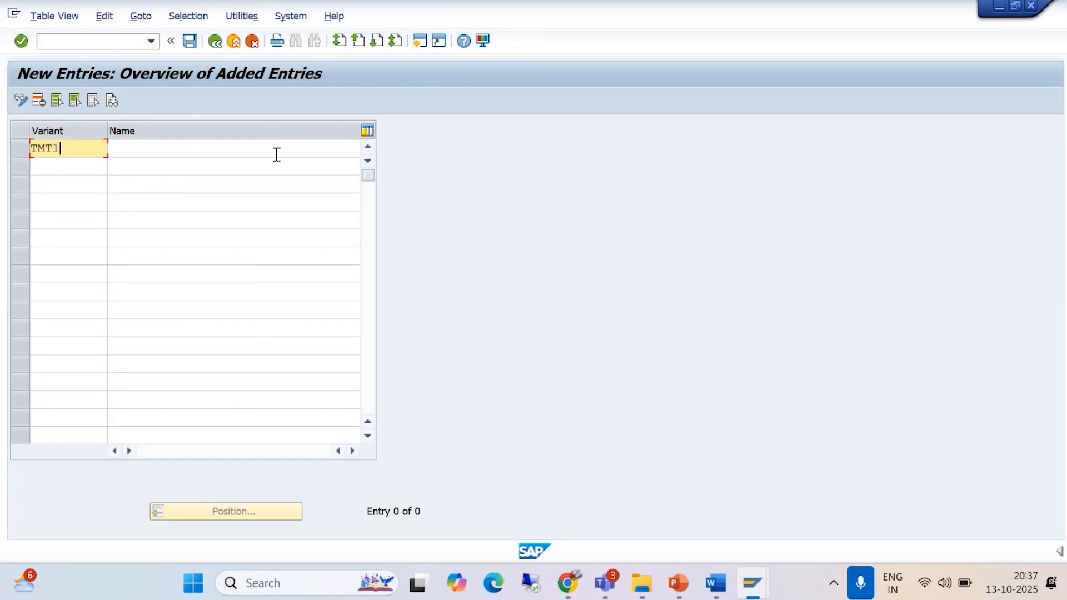
{"action": "key", "text": "BackSpace"}
{"action": "key", "text": "BackSpace"}
{"action": "key", "text": "BackSpace"}
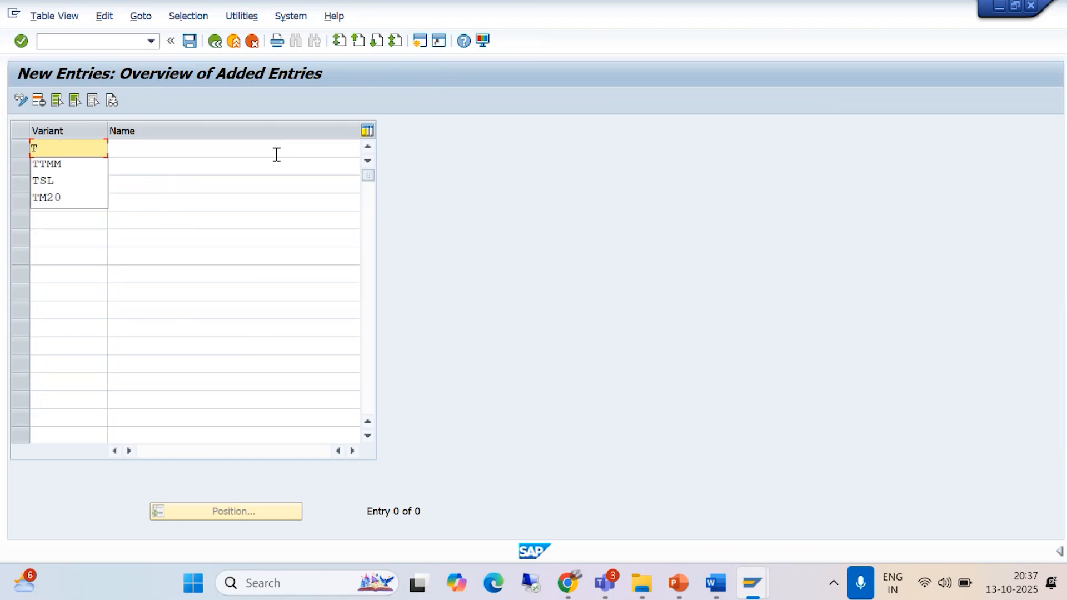
{"action": "type", "text": "MT1"}
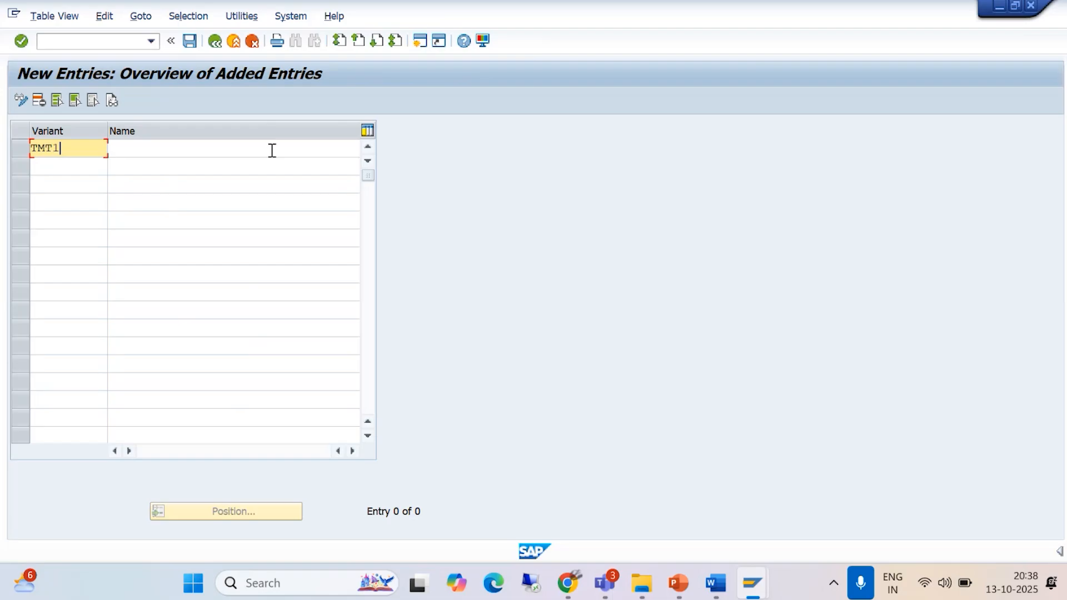
Step: Name variant TMT1 "POSTING PERIOD VARIANT FOR TMTGRP" and try to save the entry
{"action": "left_click", "coordinate": [153, 149]}
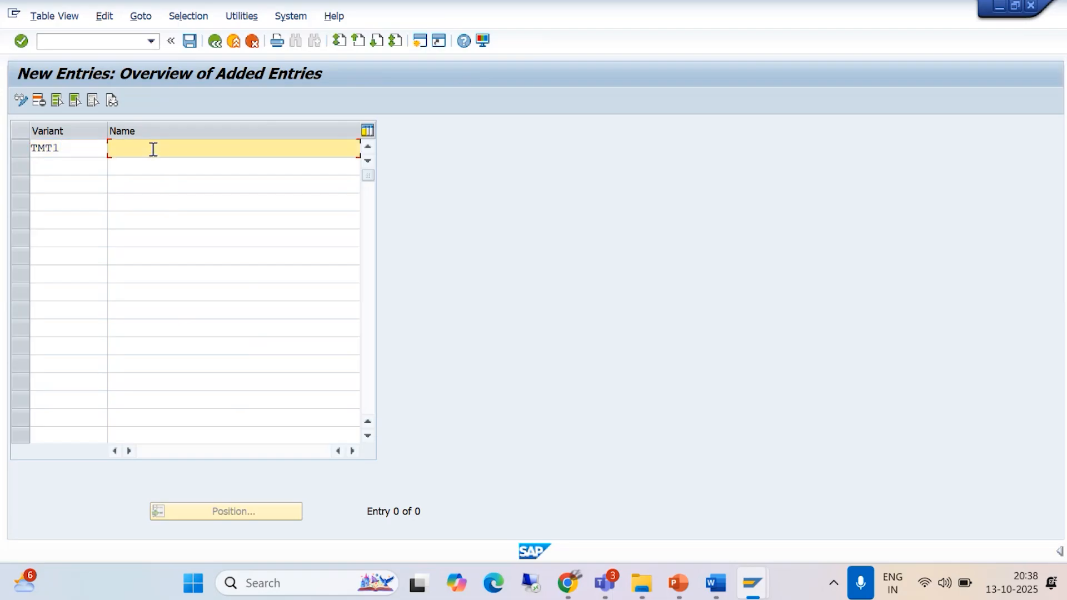
{"action": "type", "text": "POSTING PERIOD VARIANT FOR"}
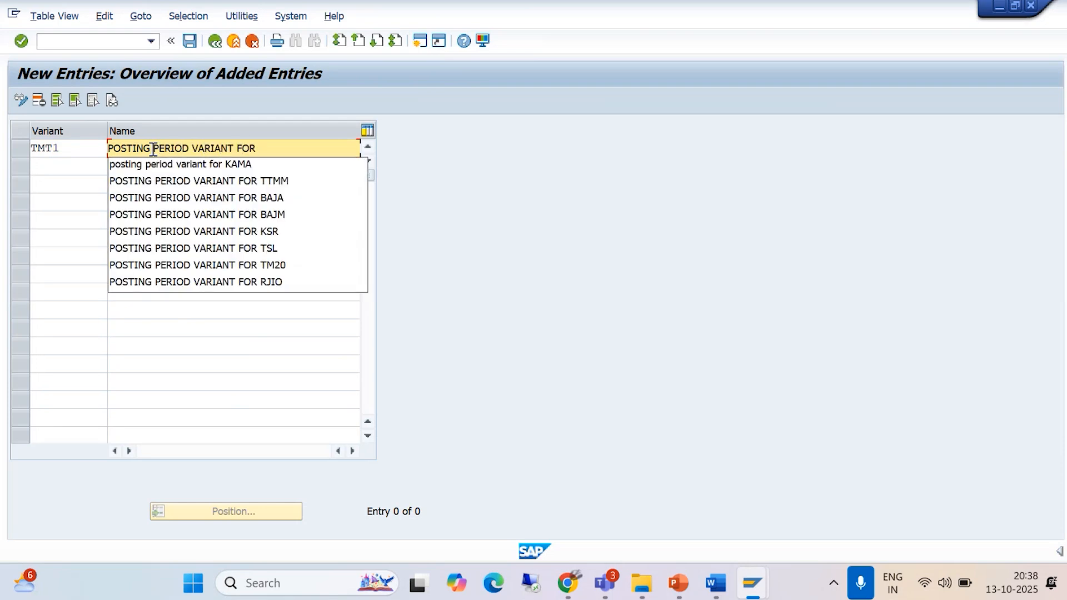
{"action": "type", "text": " TMT"}
{"action": "key", "text": "BackSpace"}
{"action": "key", "text": "BackSpace"}
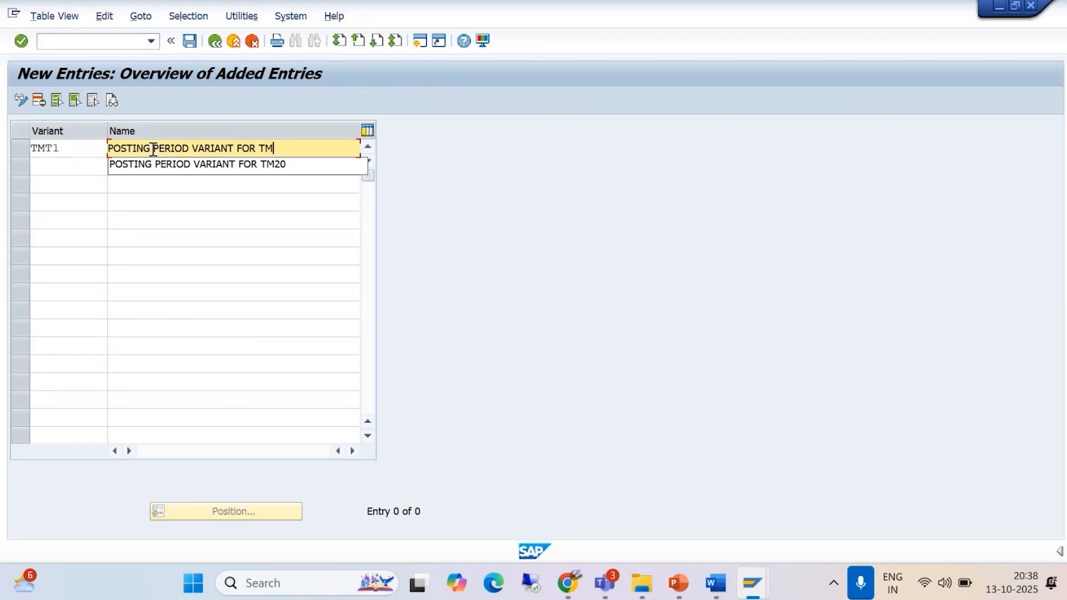
{"action": "type", "text": "ATA MO"}
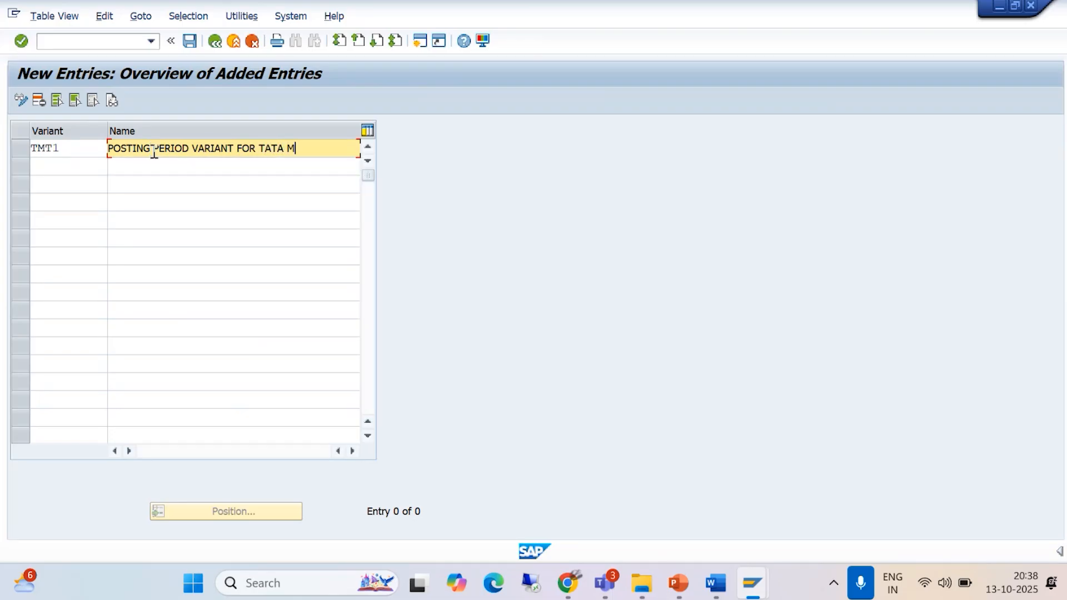
{"action": "type", "text": "T"}
{"action": "key", "text": "BackSpace"}
{"action": "key", "text": "BackSpace"}
{"action": "key", "text": "BackSpace"}
{"action": "key", "text": "BackSpace"}
{"action": "key", "text": "BackSpace"}
{"action": "key", "text": "BackSpace"}
{"action": "type", "text": "M"}
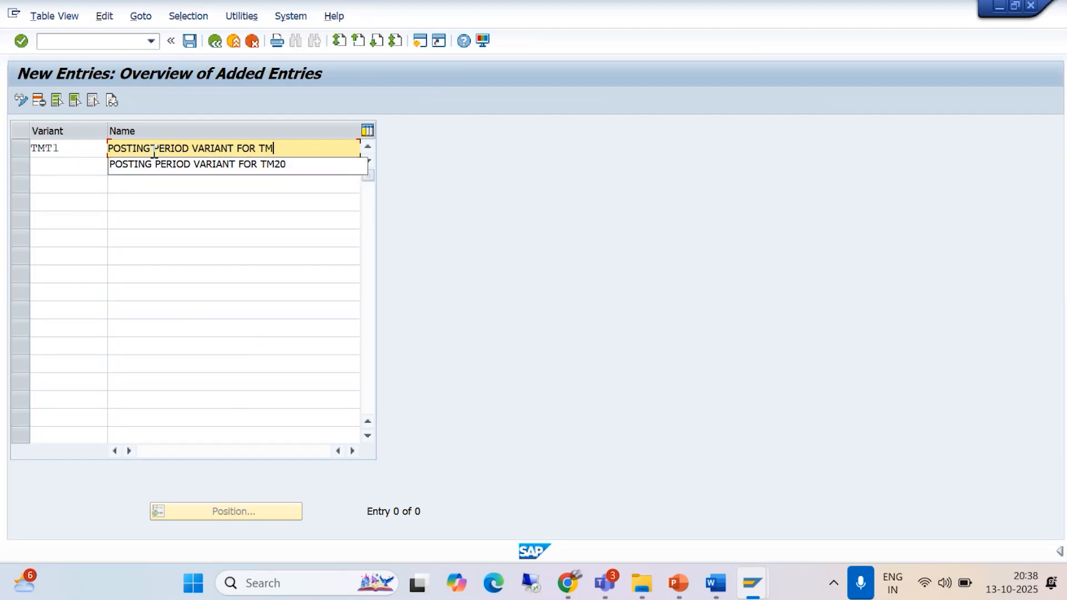
{"action": "type", "text": "T"}
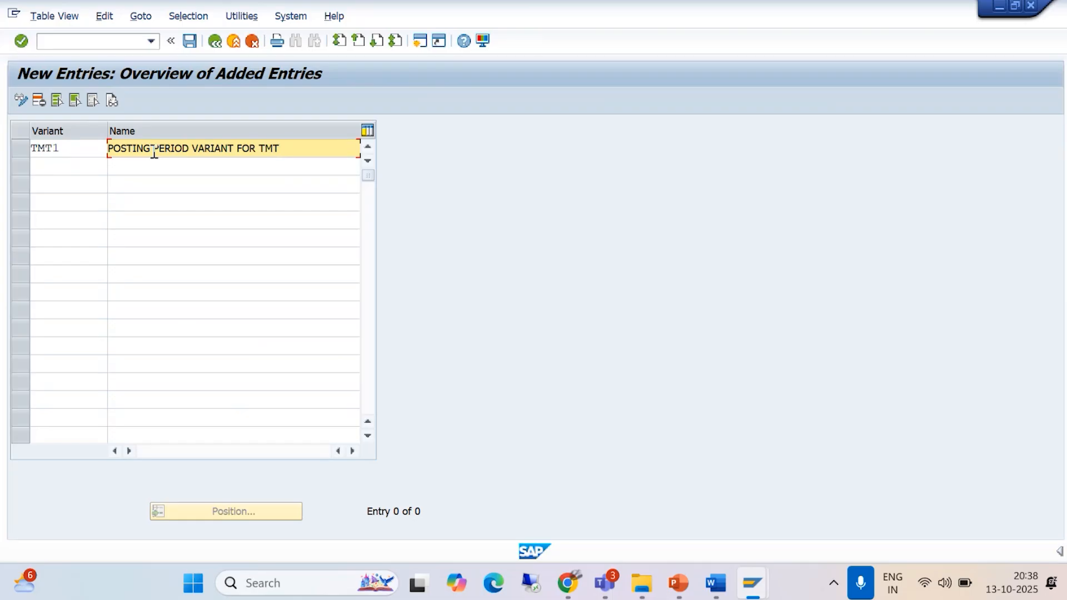
{"action": "type", "text": "GRP"}
{"action": "left_click", "coordinate": [191, 42]}
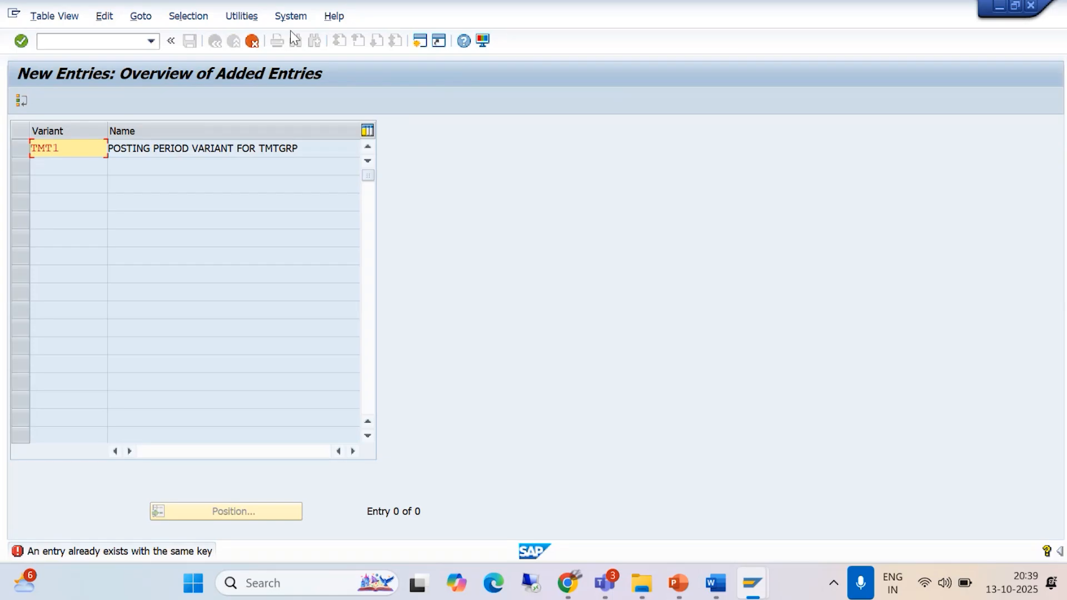
Step: Discard the unsaved entry, return to the variants overview and position the list on variant TMT1
{"action": "left_click", "coordinate": [253, 42]}
{"action": "left_click", "coordinate": [285, 309]}
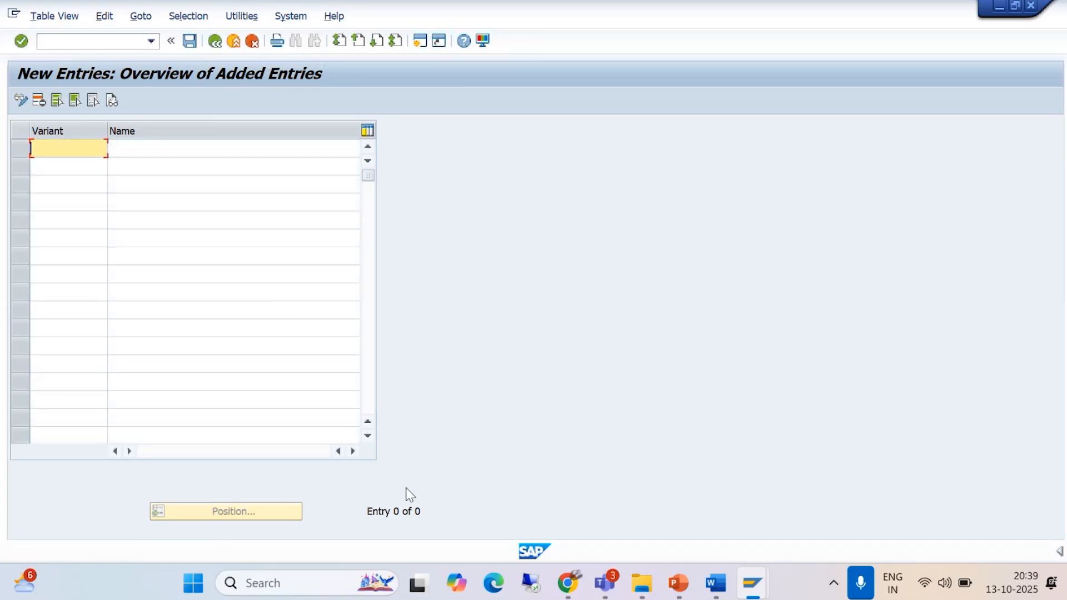
{"action": "left_click", "coordinate": [215, 43]}
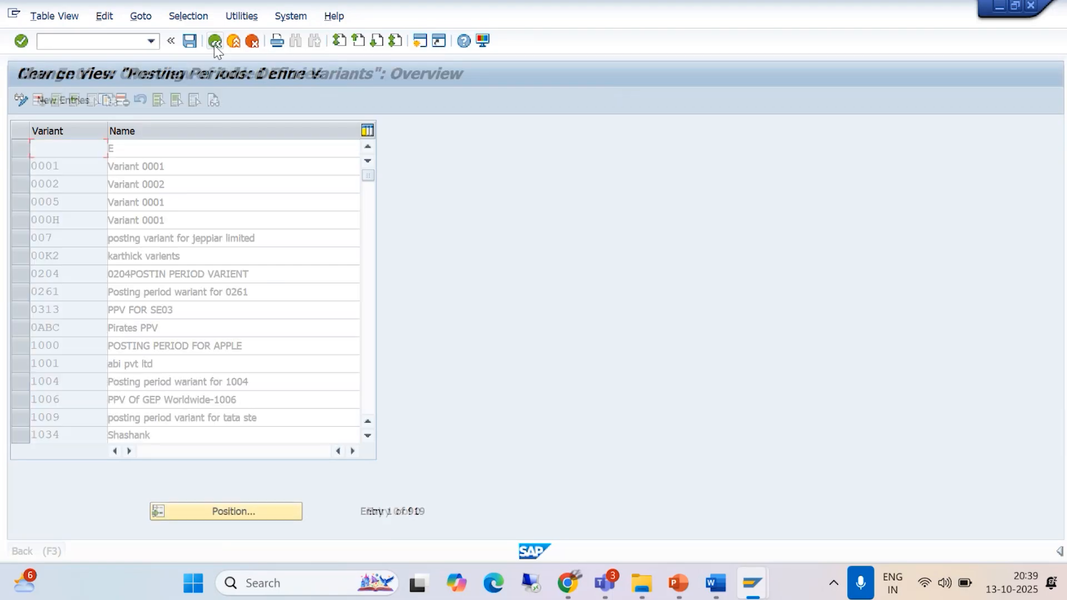
{"action": "left_click", "coordinate": [230, 514]}
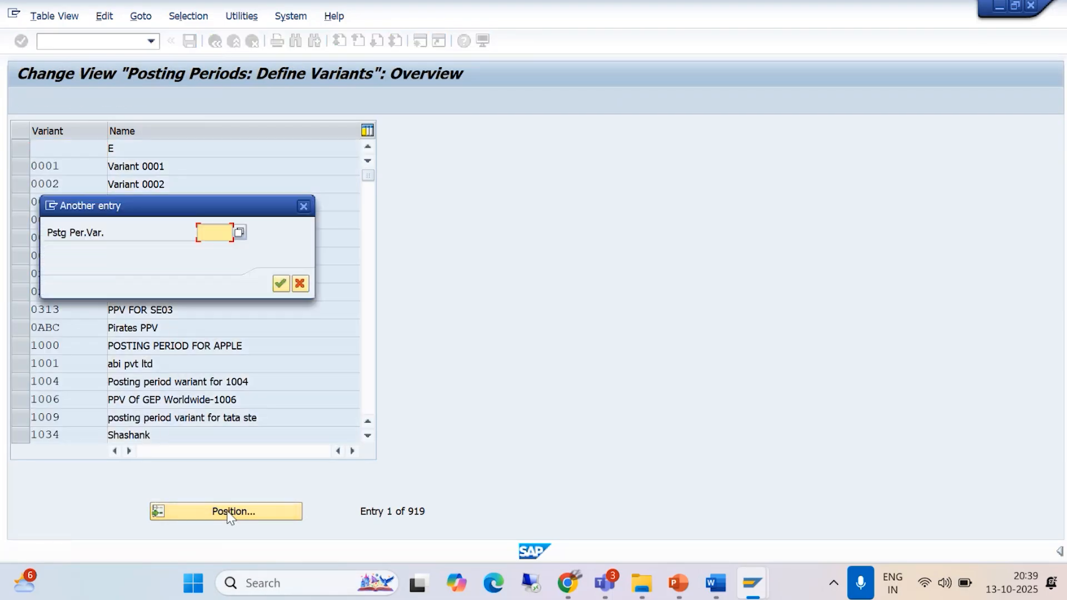
{"action": "type", "text": "TMT1"}
{"action": "left_click", "coordinate": [281, 284]}
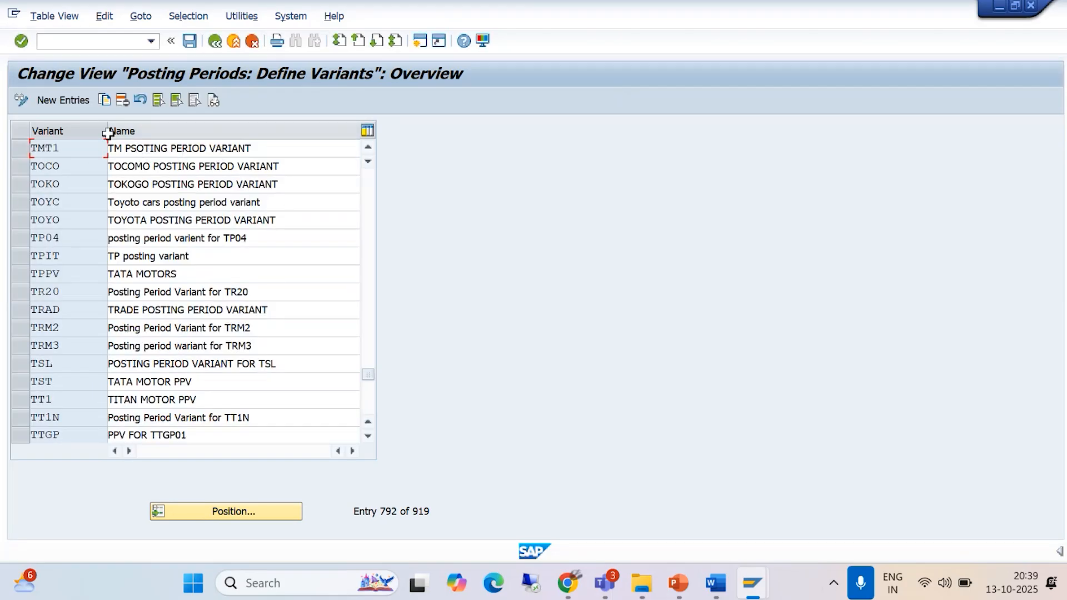
Step: Create a new posting period variant TMT2 named "POSTING PERIOD VARIANT FOR TMTGRP" and save it
{"action": "left_click", "coordinate": [59, 100]}
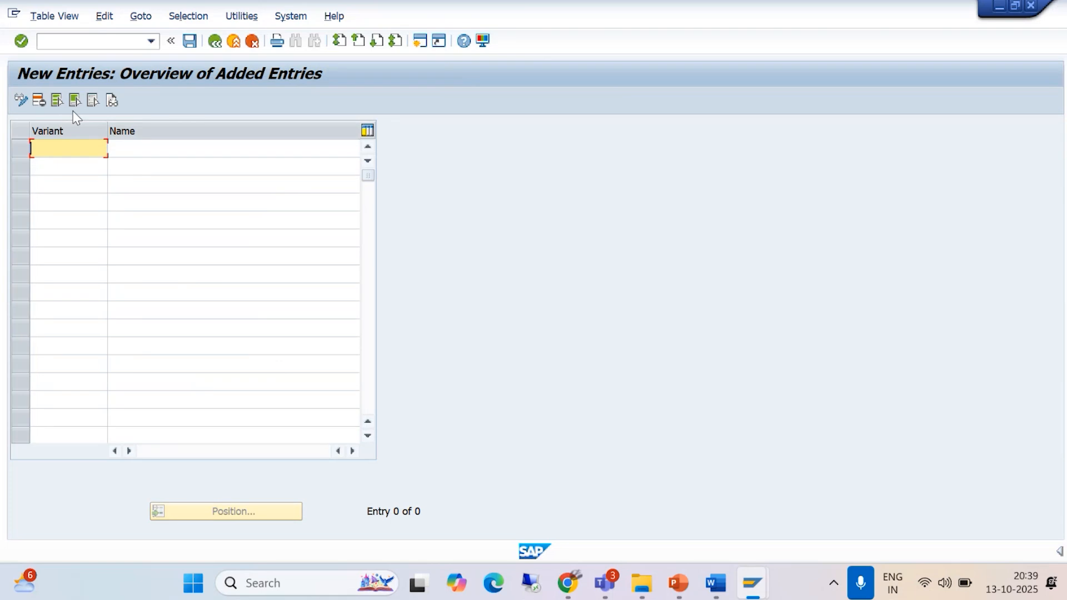
{"action": "type", "text": "TMT2"}
{"action": "left_click", "coordinate": [133, 148]}
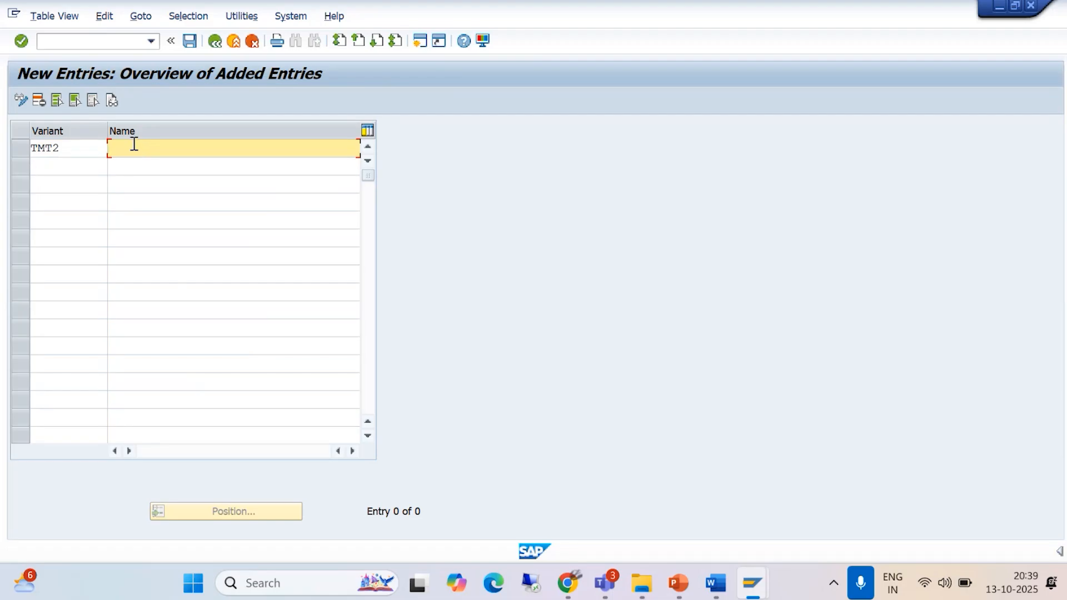
{"action": "type", "text": "P"}
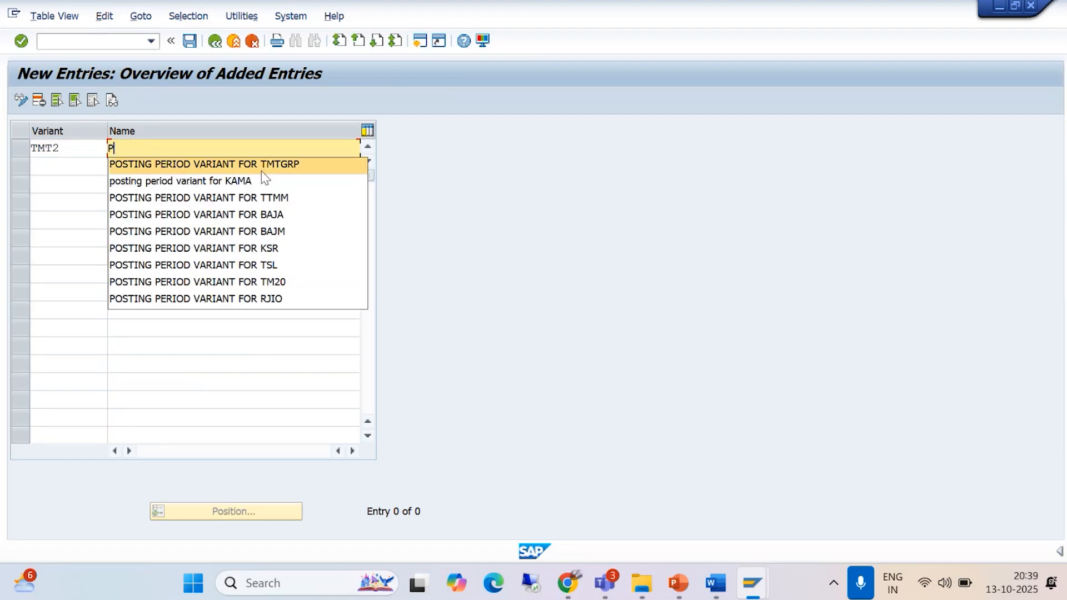
{"action": "left_click", "coordinate": [244, 165]}
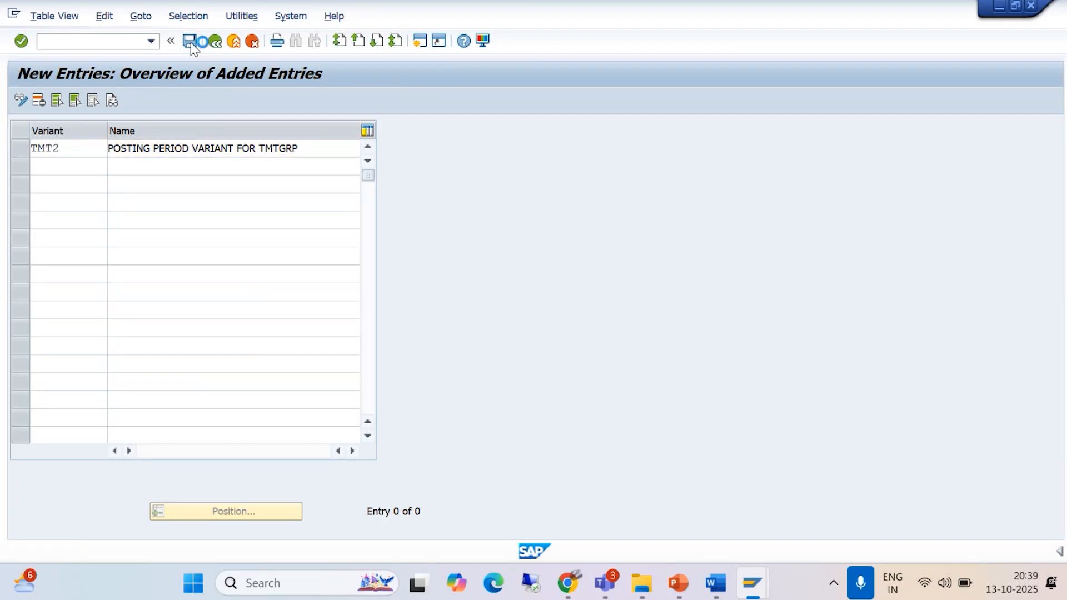
{"action": "left_click", "coordinate": [189, 41]}
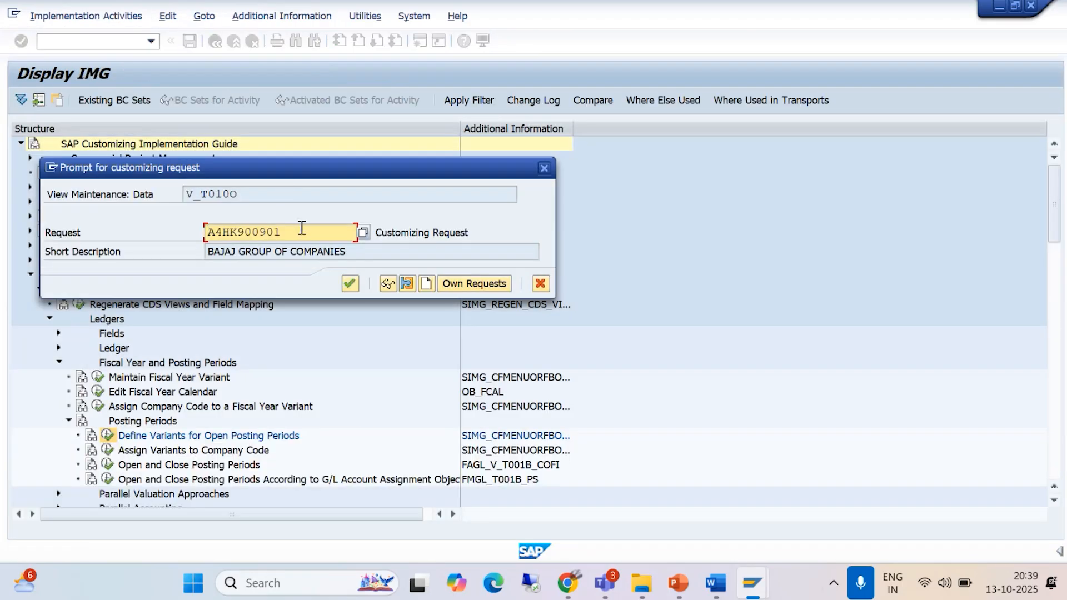
Step: Record the new variant in the own customizing request TATA GROUP OF COMPANIES (TATGRP), and return to the variants overview
{"action": "left_click", "coordinate": [472, 287]}
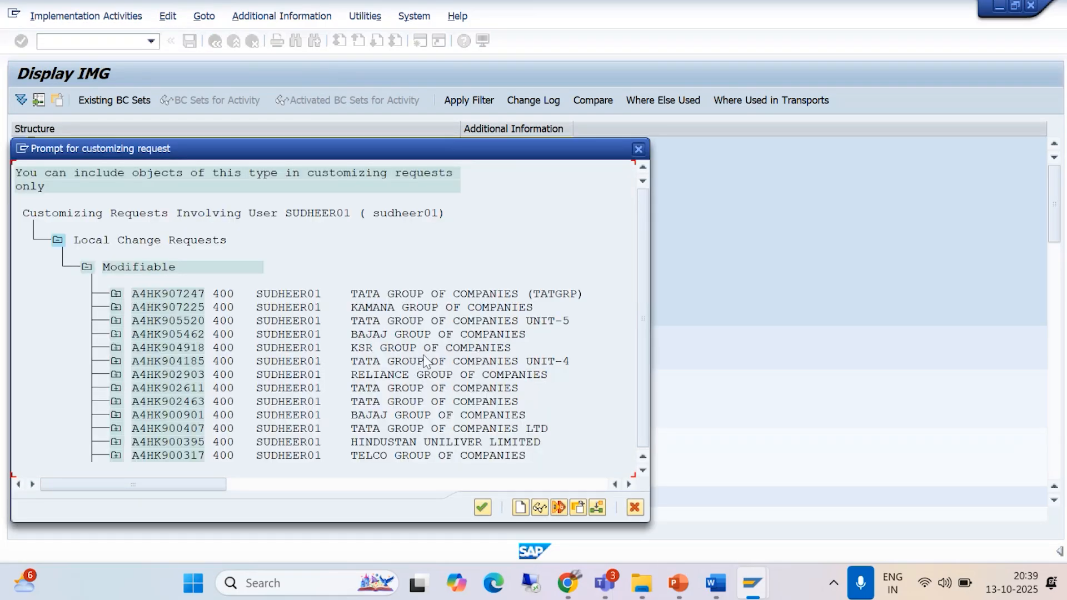
{"action": "left_click", "coordinate": [463, 295]}
{"action": "left_click", "coordinate": [507, 429]}
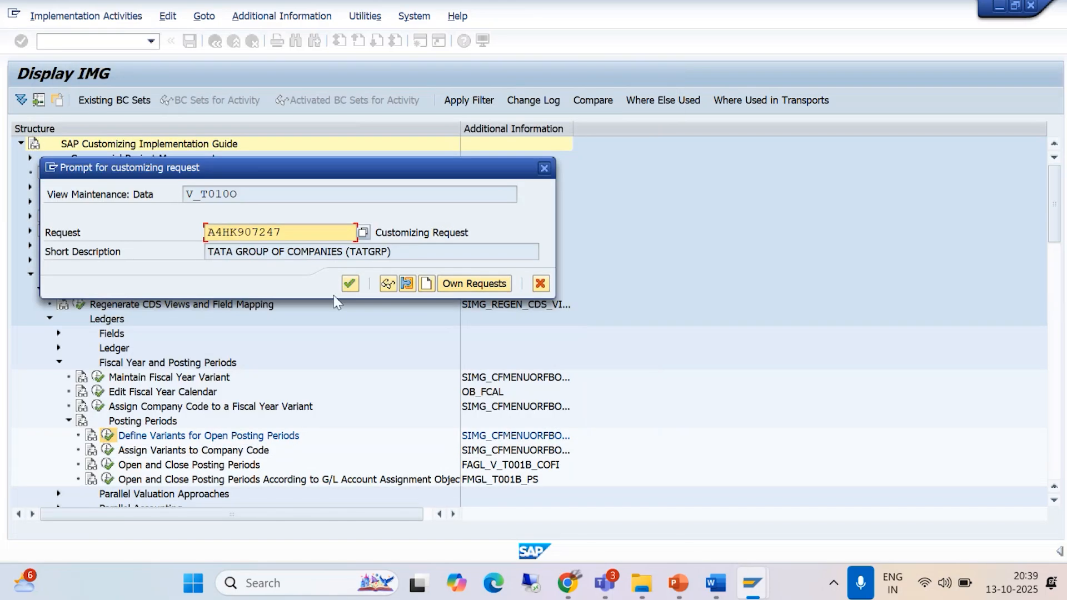
{"action": "left_click", "coordinate": [350, 283]}
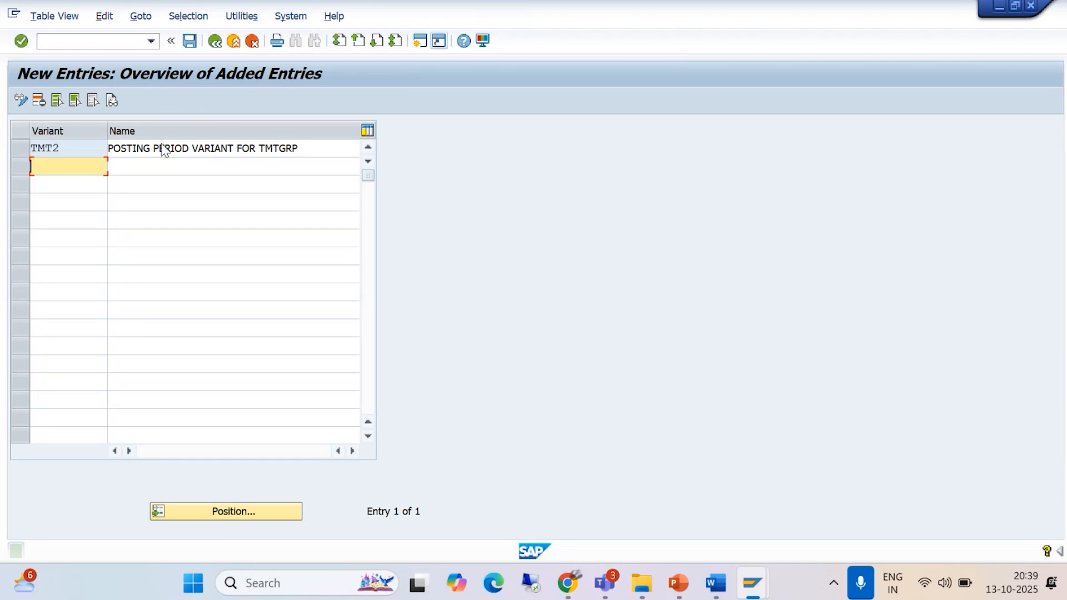
{"action": "left_click", "coordinate": [216, 41]}
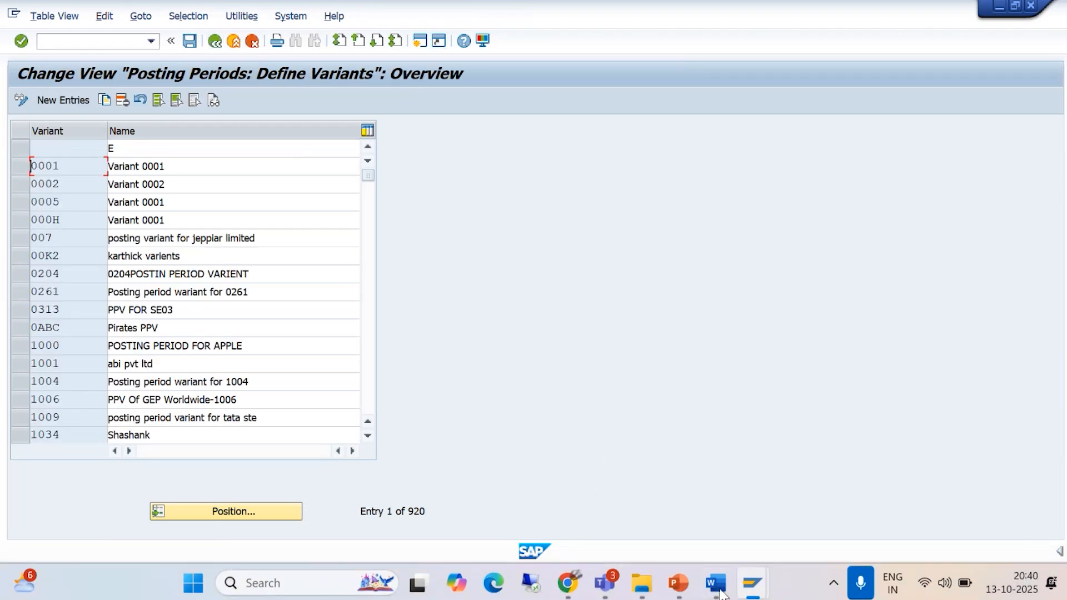
Step: Switch to the Basic Settings document in Word, read the Assign Posting Period Variant to Company Code section, and return to SAP
{"action": "mouse_move", "coordinate": [716, 594]}
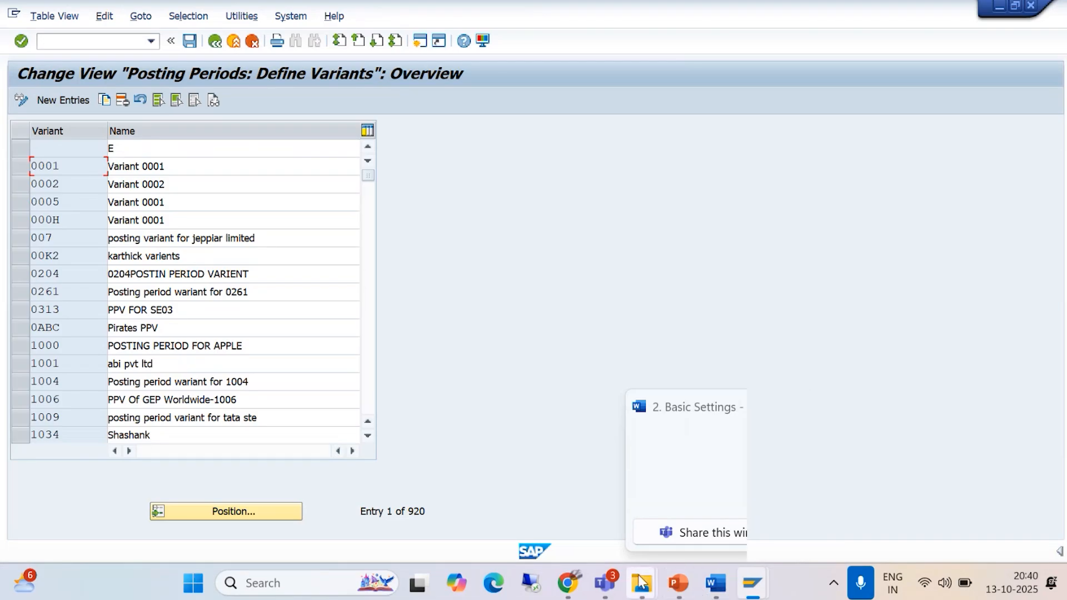
{"action": "left_click", "coordinate": [717, 585]}
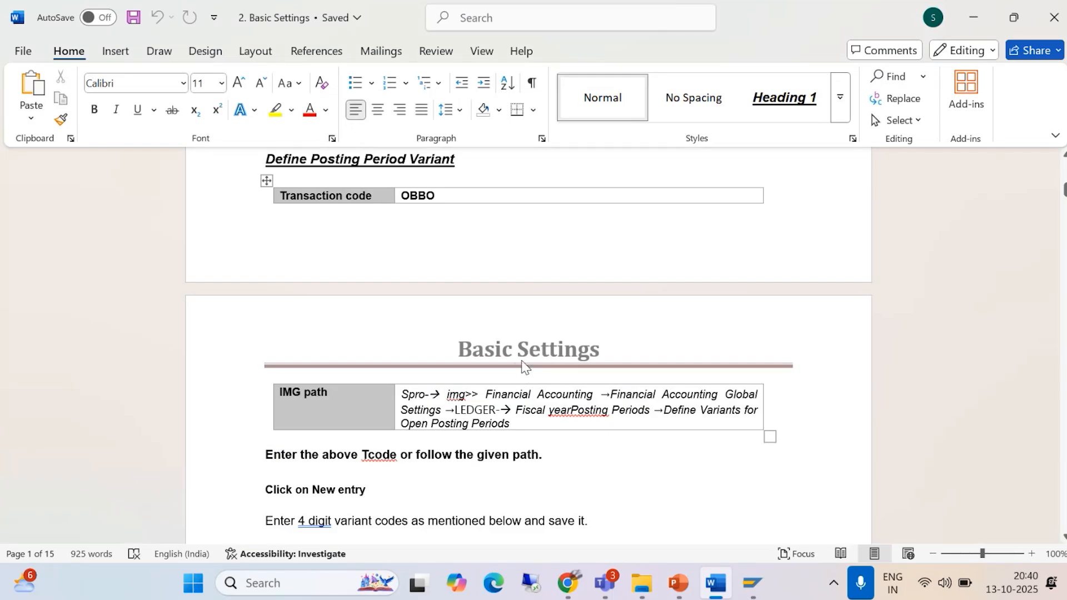
{"action": "scroll", "coordinate": [517, 367], "scroll_direction": "down", "scroll_amount": 3}
{"action": "scroll", "coordinate": [512, 370], "scroll_direction": "down", "scroll_amount": 1}
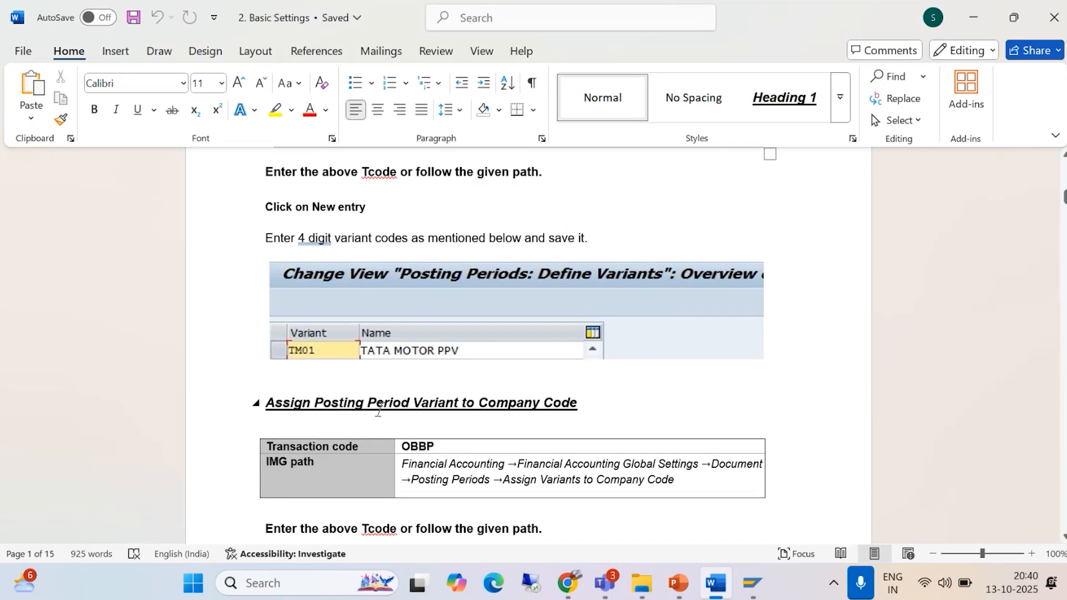
{"action": "scroll", "coordinate": [504, 412], "scroll_direction": "down", "scroll_amount": 1}
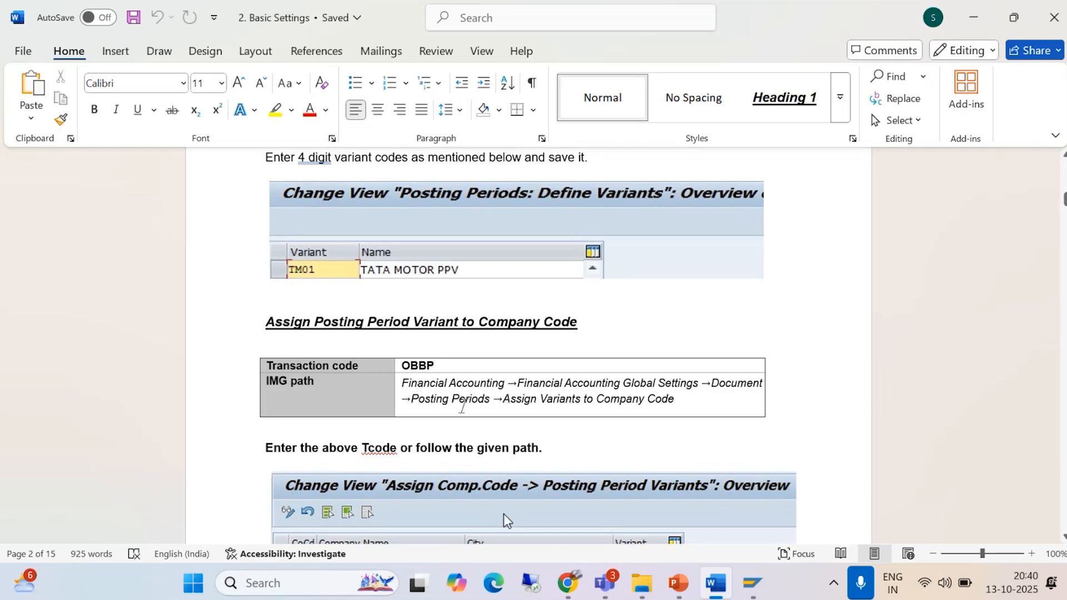
{"action": "mouse_move", "coordinate": [744, 594]}
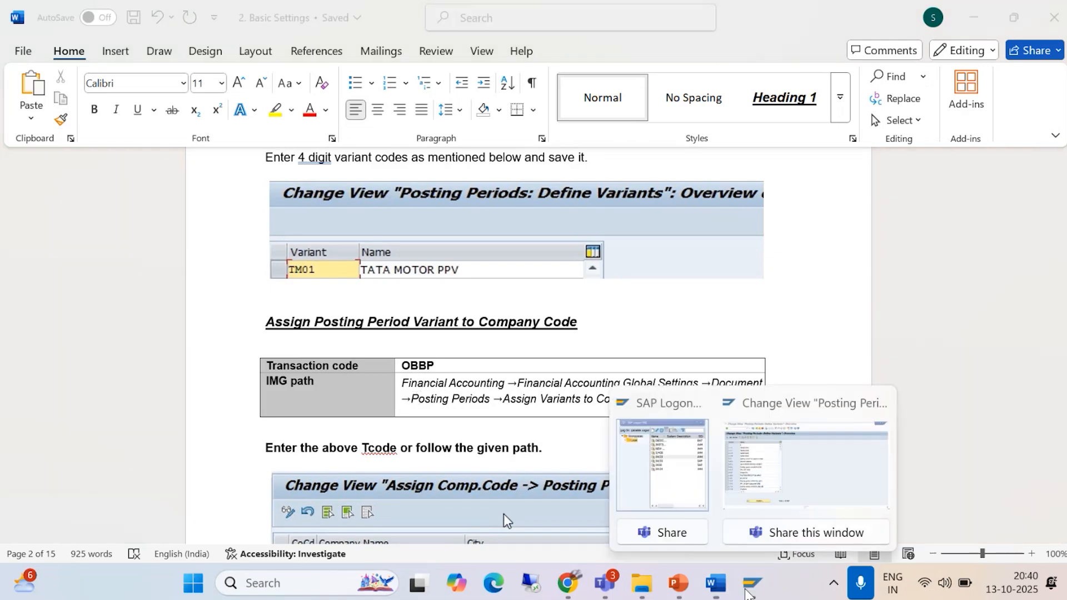
{"action": "left_click", "coordinate": [810, 473]}
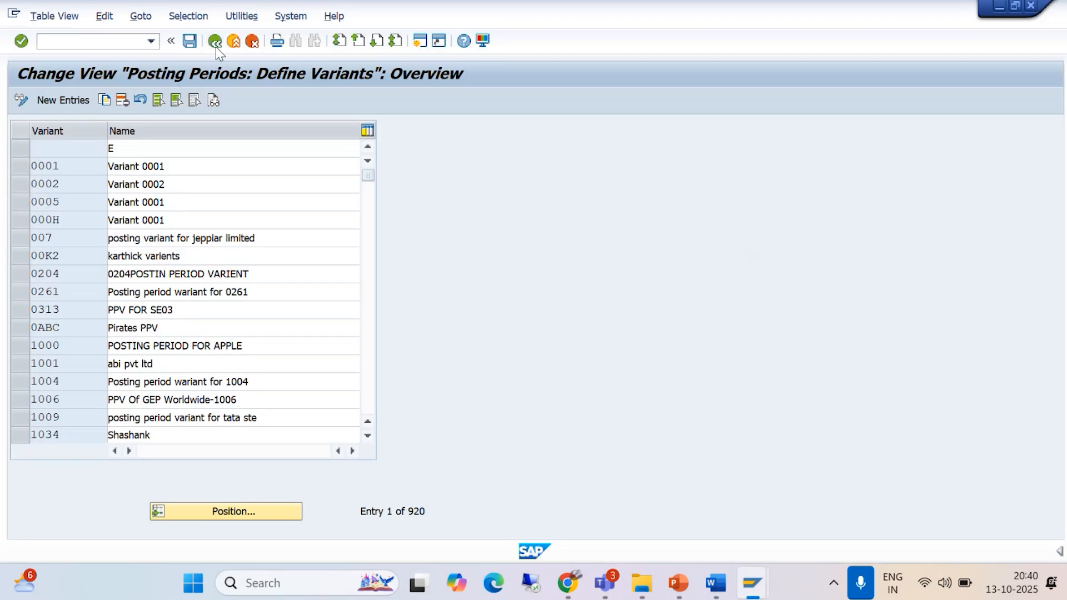
Step: Return to the IMG, execute Assign Variants to Company Code, and position the list on company code TMT1
{"action": "left_click", "coordinate": [216, 46]}
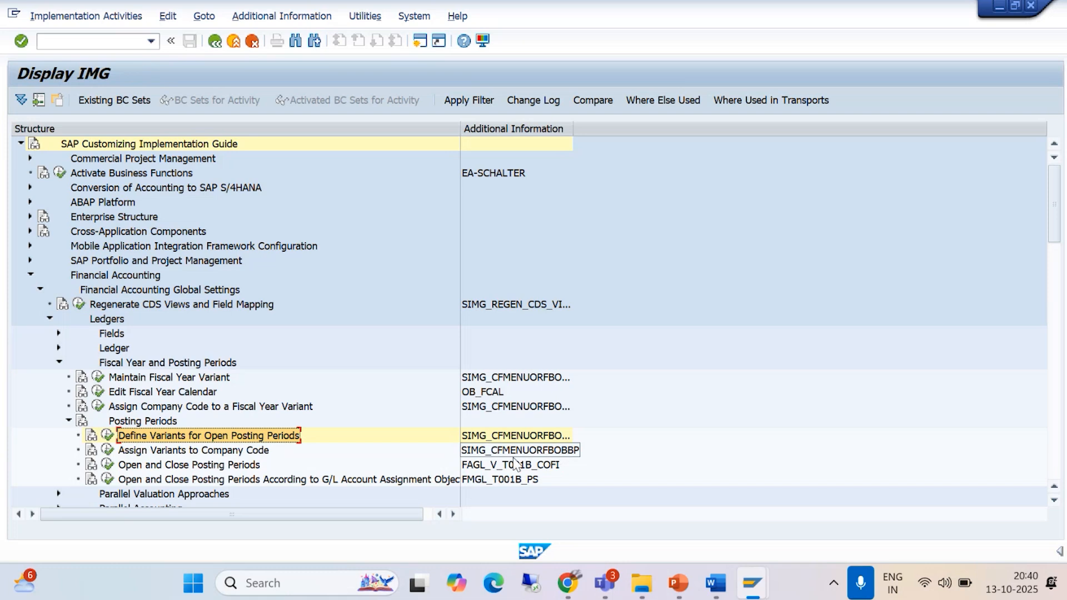
{"action": "left_click", "coordinate": [105, 450]}
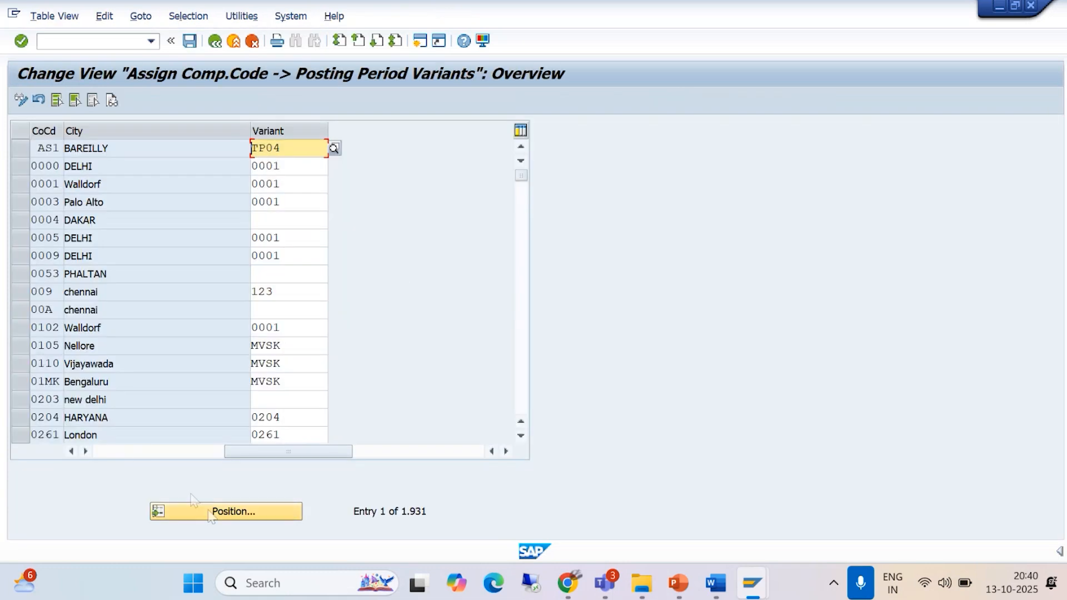
{"action": "left_click", "coordinate": [209, 515]}
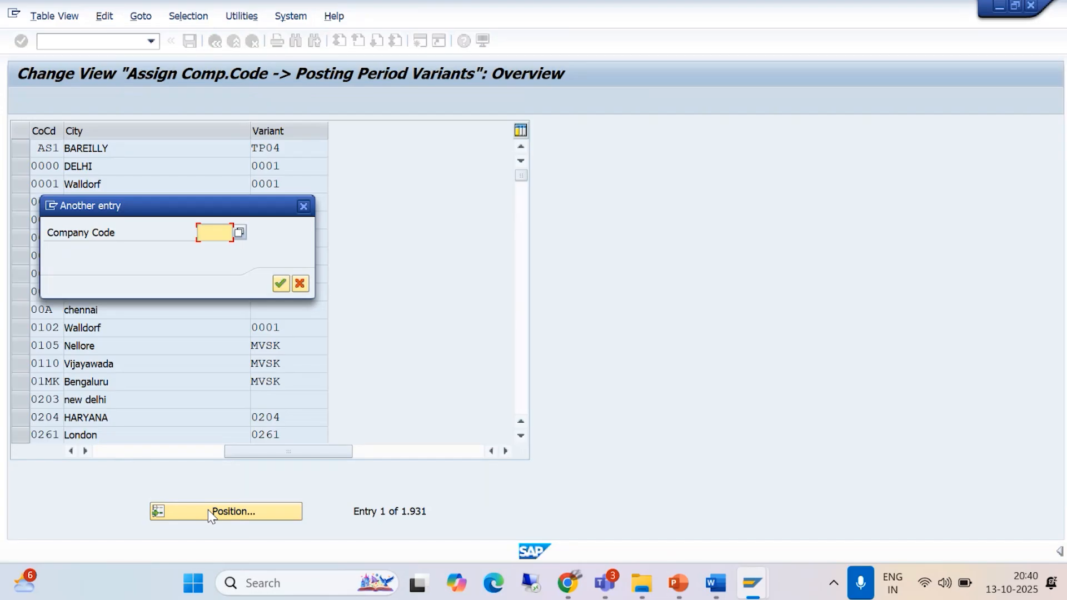
{"action": "type", "text": "TMT1"}
{"action": "key", "text": "BackSpace"}
{"action": "key", "text": "BackSpace"}
{"action": "key", "text": "BackSpace"}
{"action": "type", "text": "MT1"}
{"action": "left_click", "coordinate": [281, 283]}
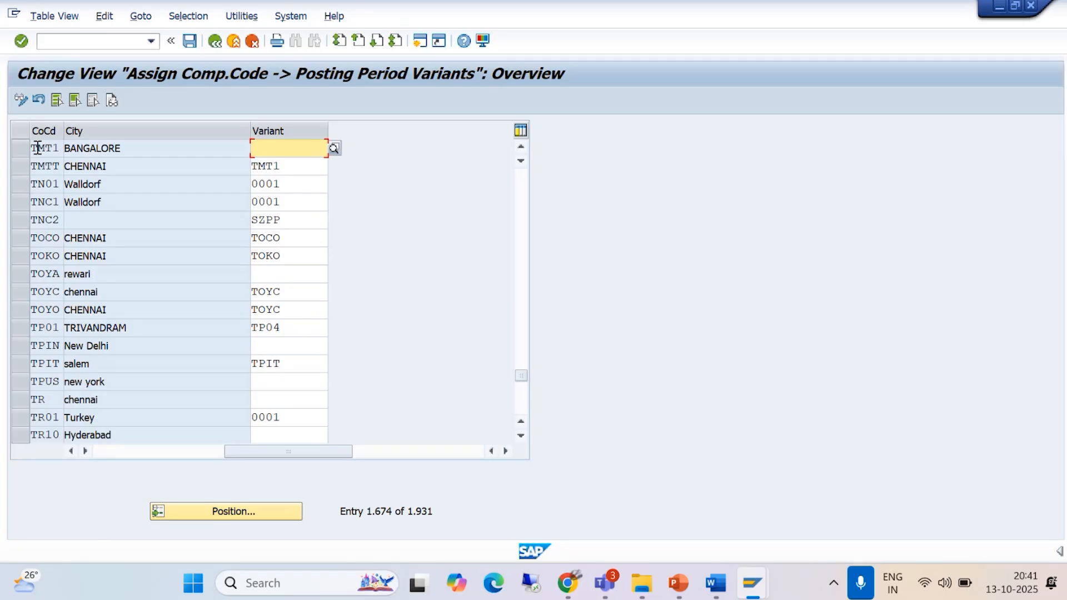
Step: Assign posting period variant TMT2 to company code TMT1 and save it in the customizing request TATA GROUP OF COMPANIES (TATGRP)
{"action": "type", "text": "TMT2"}
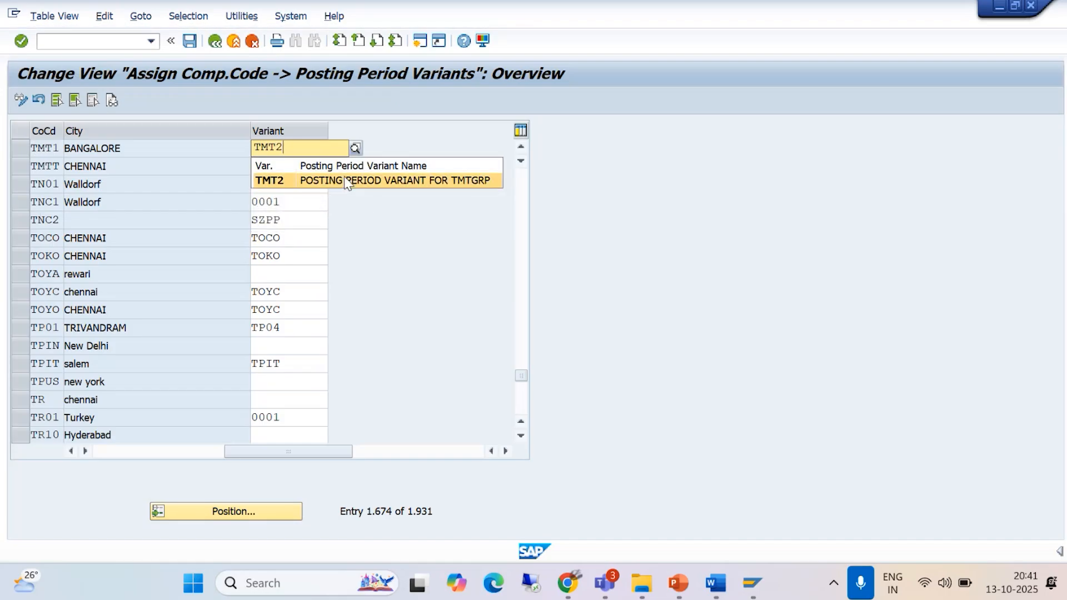
{"action": "left_click", "coordinate": [286, 183]}
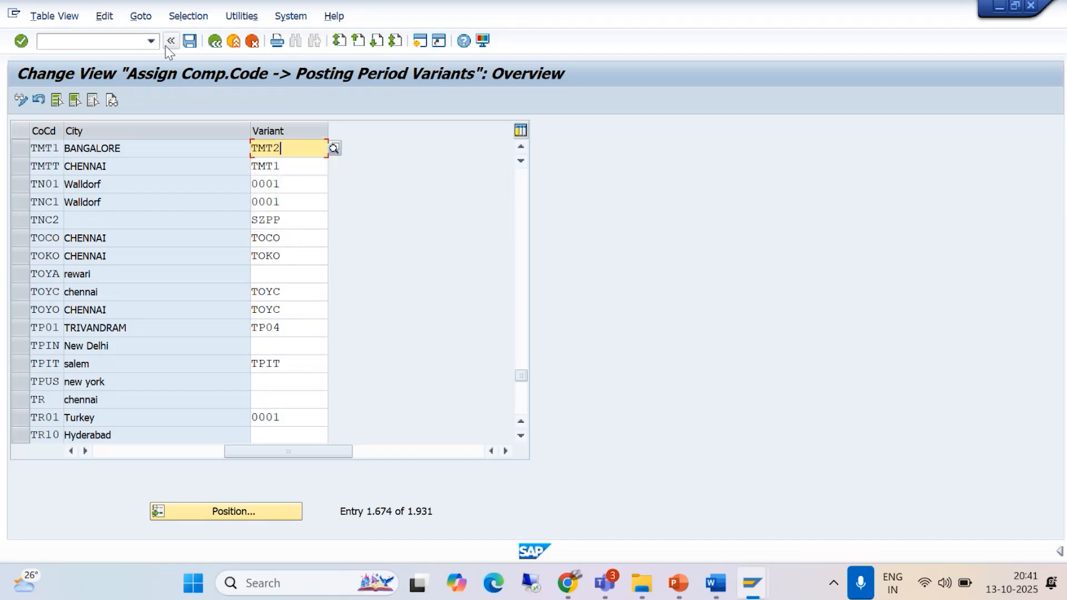
{"action": "left_click", "coordinate": [190, 42]}
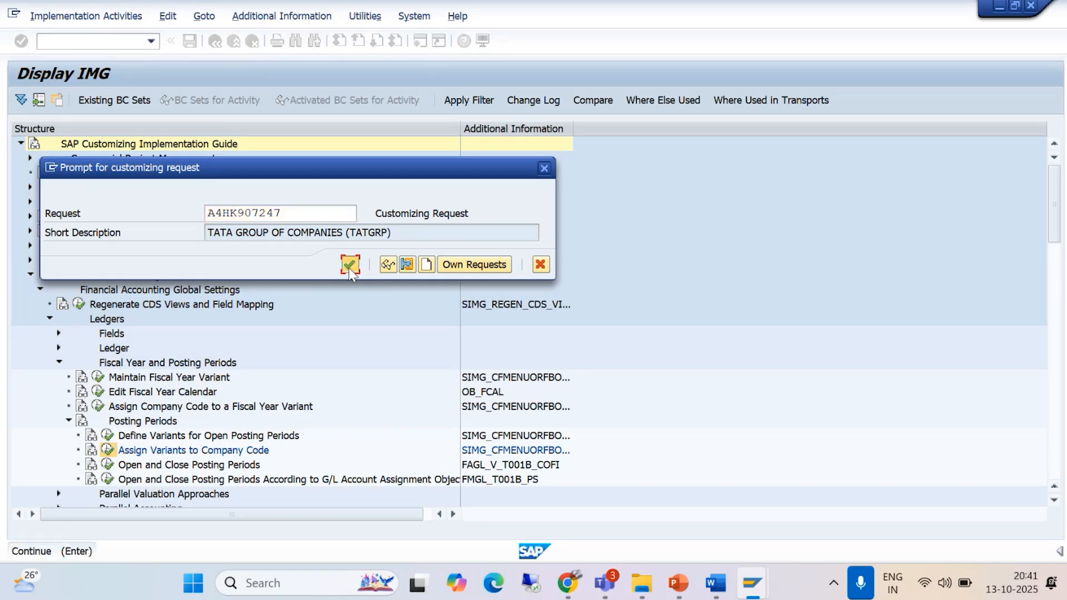
Step: Switch to the Basic Settings document in Word, read the Open and Close Posting Periods transaction code and IMG path, and return to SAP
{"action": "left_click", "coordinate": [716, 583]}
{"action": "scroll", "coordinate": [547, 396], "scroll_direction": "down", "scroll_amount": 6}
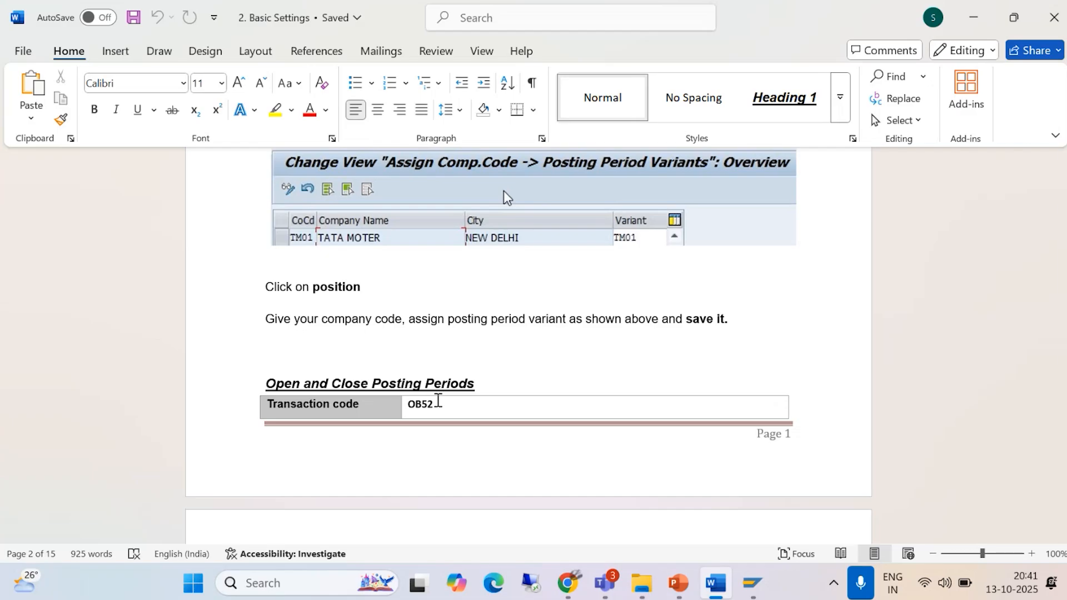
{"action": "scroll", "coordinate": [438, 400], "scroll_direction": "down", "scroll_amount": 5}
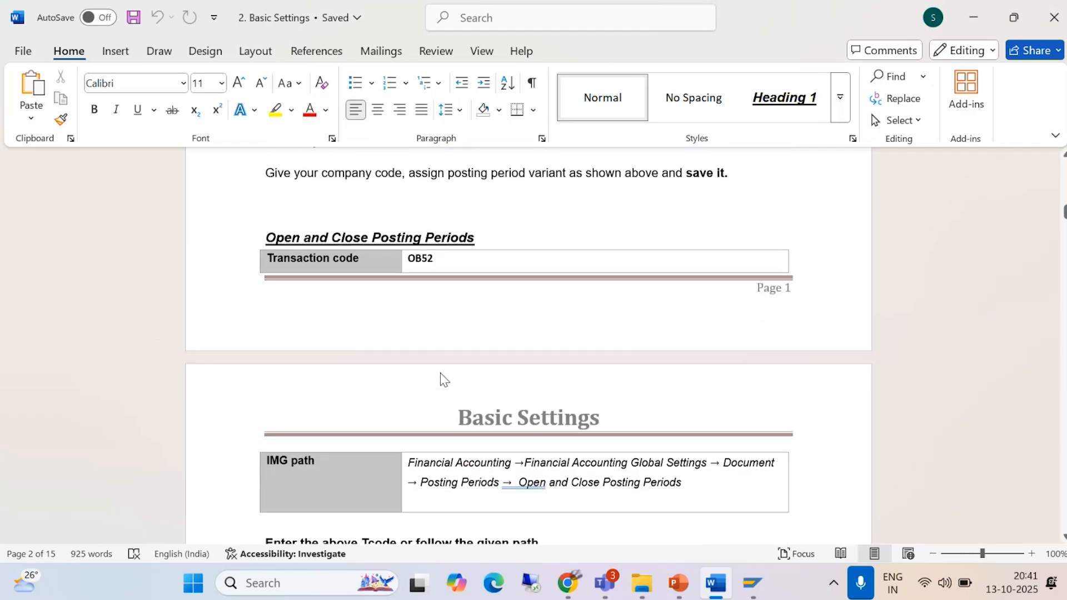
{"action": "scroll", "coordinate": [440, 373], "scroll_direction": "down", "scroll_amount": 2}
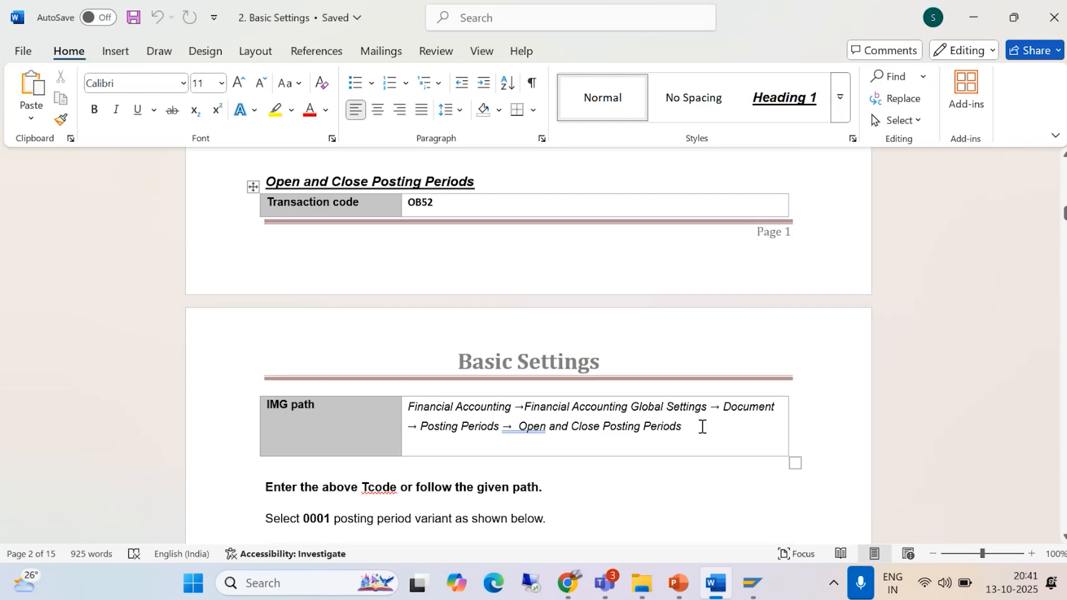
{"action": "left_click", "coordinate": [748, 594]}
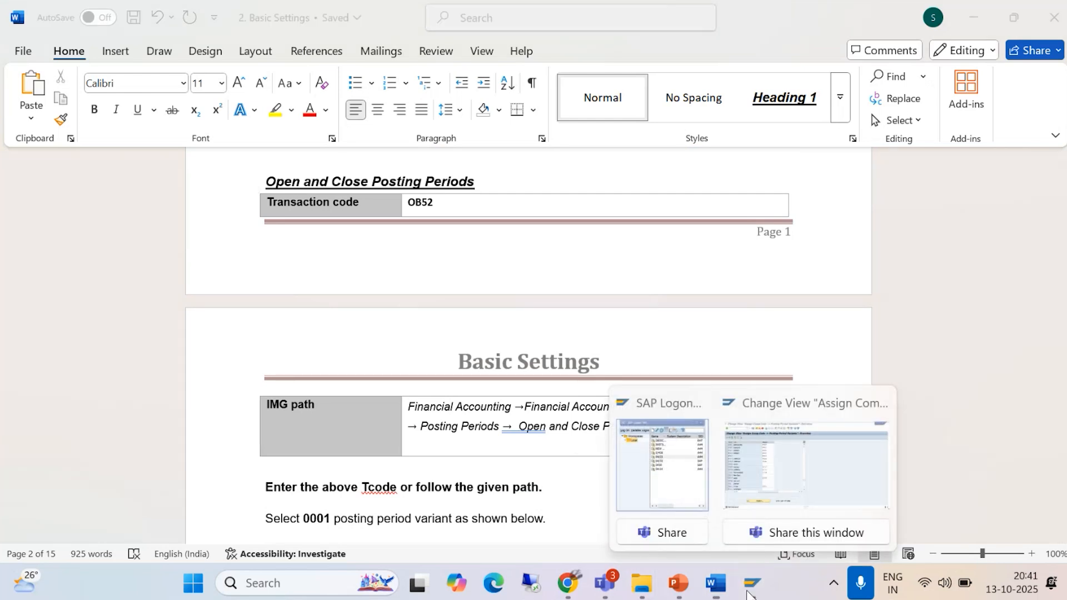
{"action": "left_click", "coordinate": [806, 465]}
Step: Run transaction /NOB52 and open the posting period intervals overview without restricting it to a variant
{"action": "left_click", "coordinate": [59, 40]}
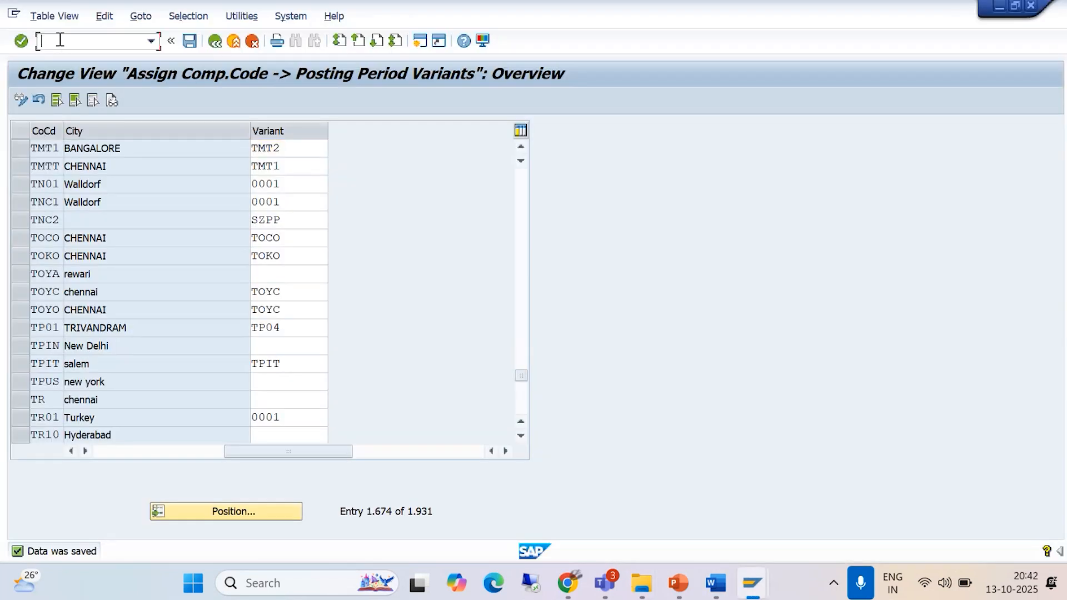
{"action": "type", "text": "/NOB52"}
{"action": "key", "text": "Return"}
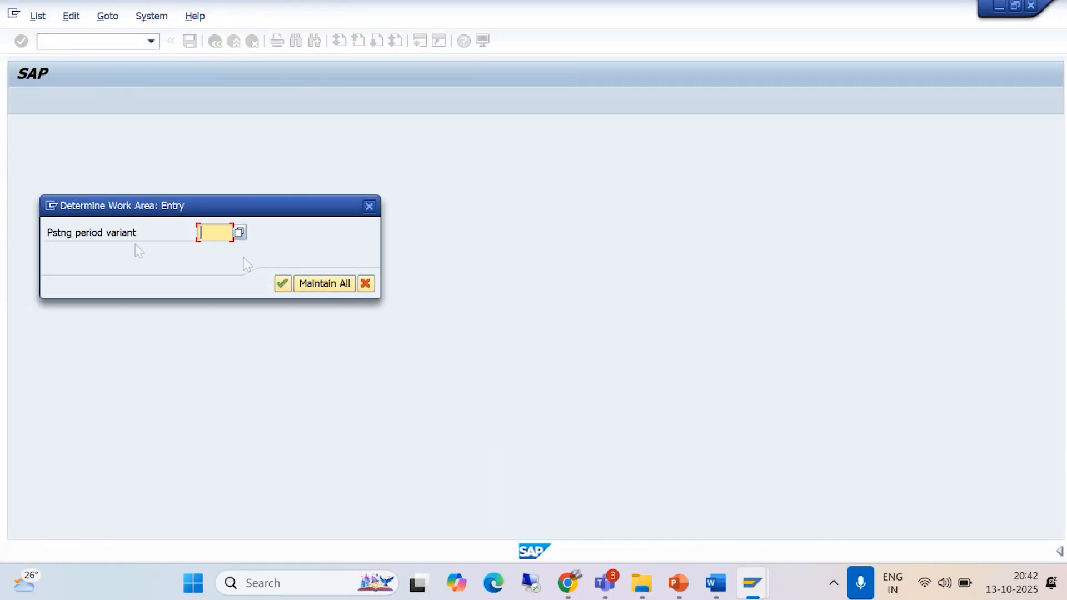
{"action": "left_click", "coordinate": [281, 285]}
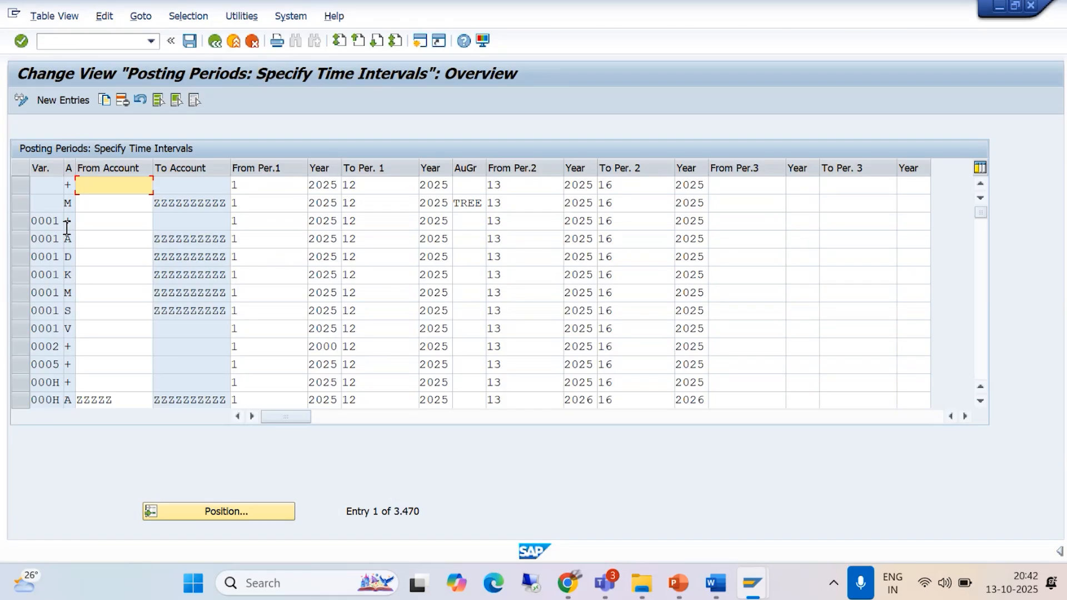
Step: Copy the variant 0001 entry for account type + and change the copy's variant to TMT2
{"action": "left_click", "coordinate": [19, 221]}
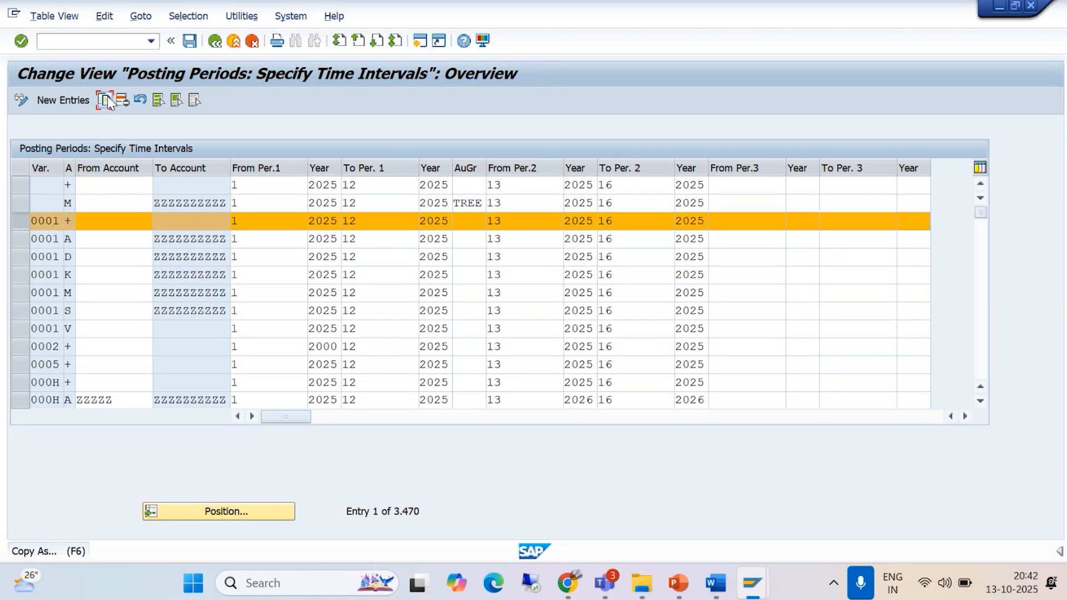
{"action": "left_click", "coordinate": [105, 100]}
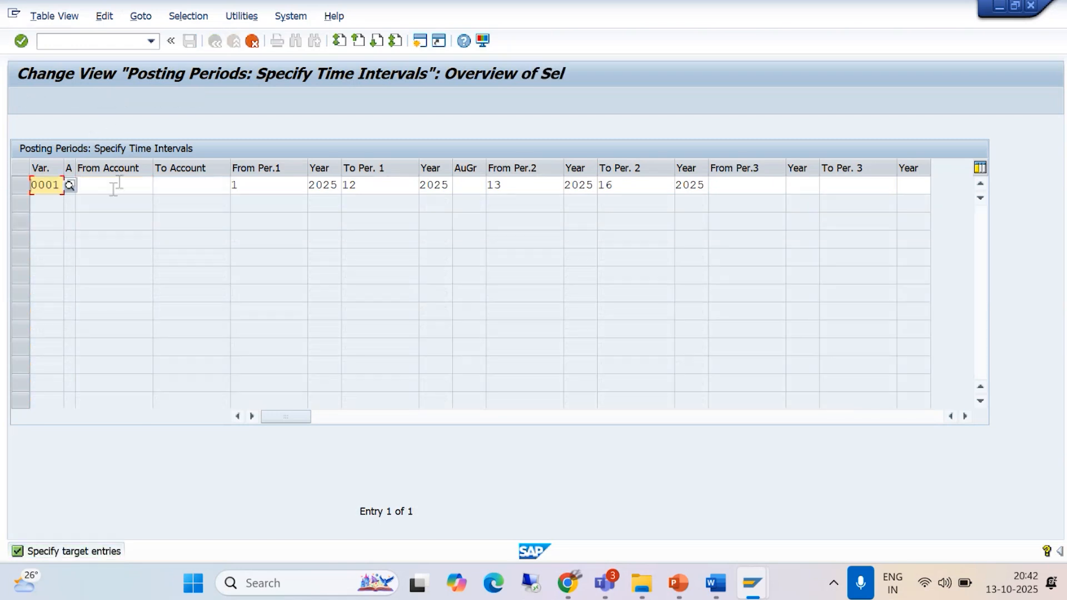
{"action": "left_click_drag", "start_coordinate": [60, 186], "coordinate": [23, 194]}
{"action": "type", "text": "TMT2"}
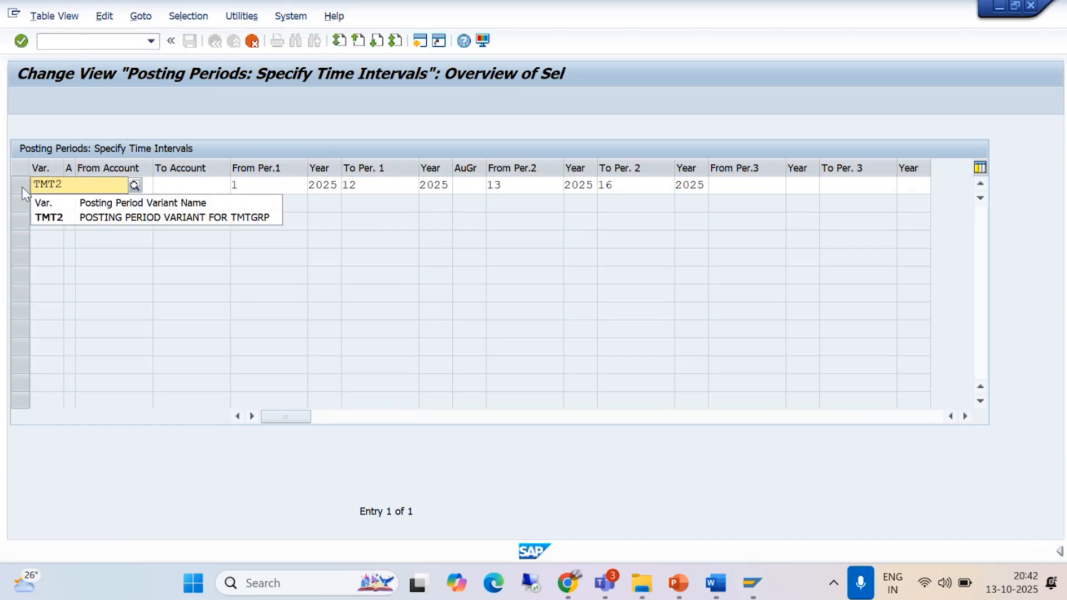
{"action": "left_click", "coordinate": [46, 218]}
Step: Choose account type + (Valid for all account types) for the TMT2 entry from the possible entries
{"action": "left_click", "coordinate": [108, 187]}
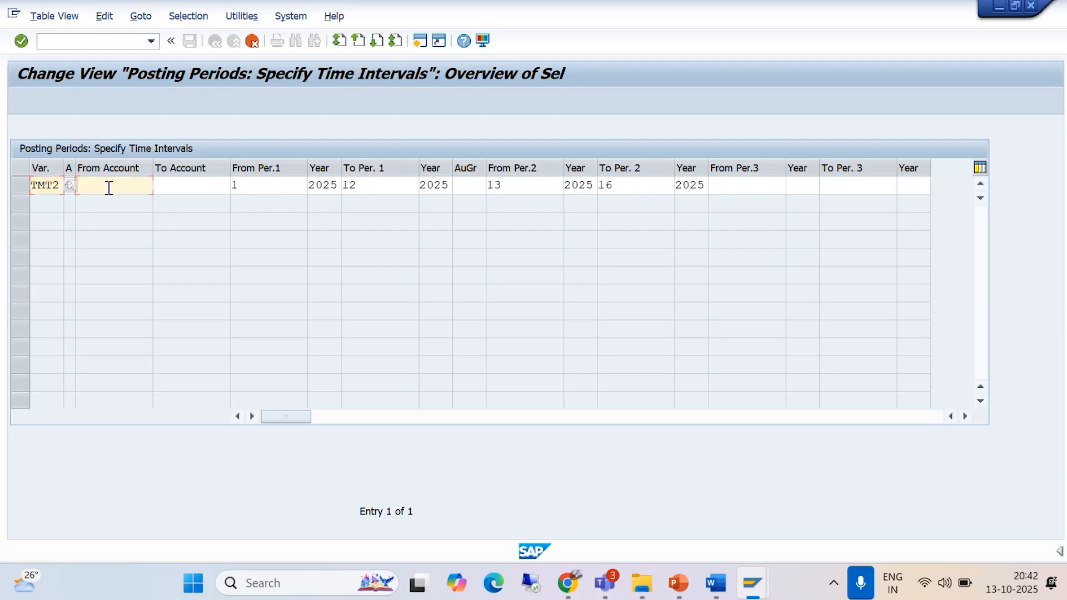
{"action": "left_click", "coordinate": [71, 185]}
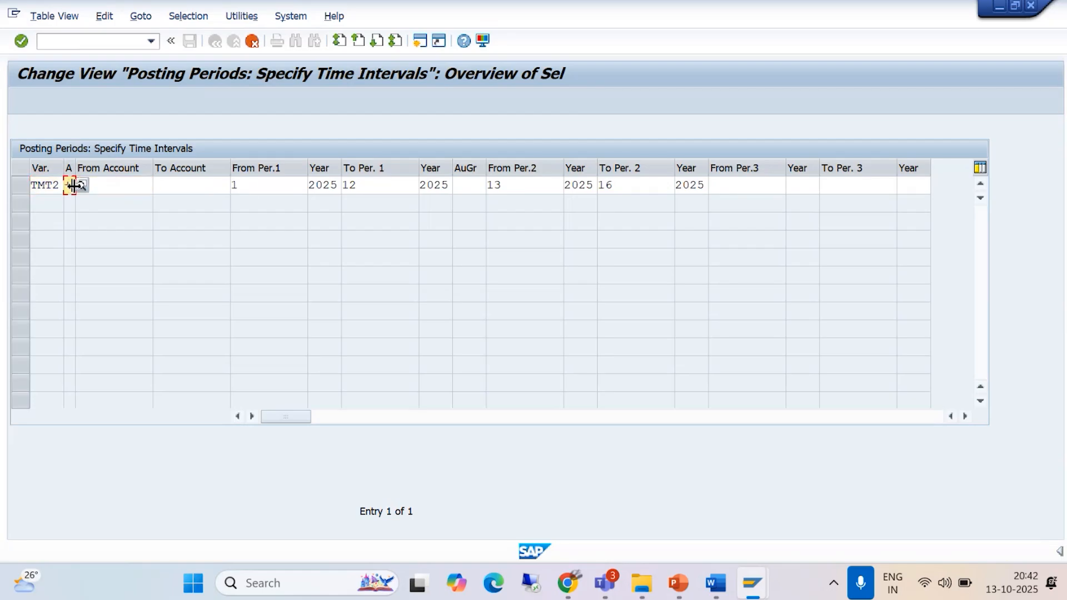
{"action": "left_click", "coordinate": [82, 186]}
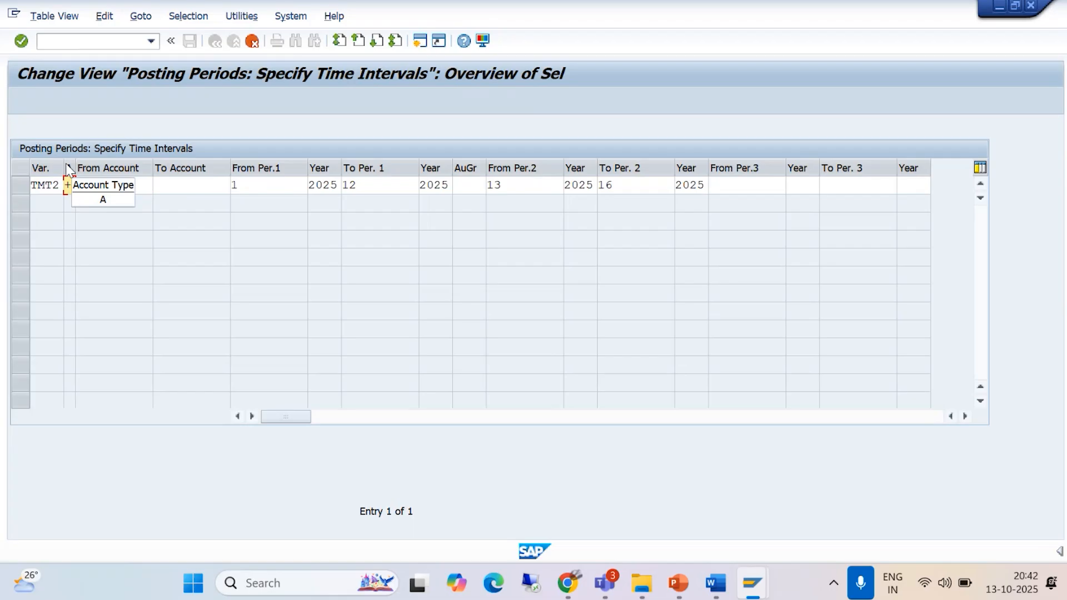
{"action": "left_click", "coordinate": [82, 189]}
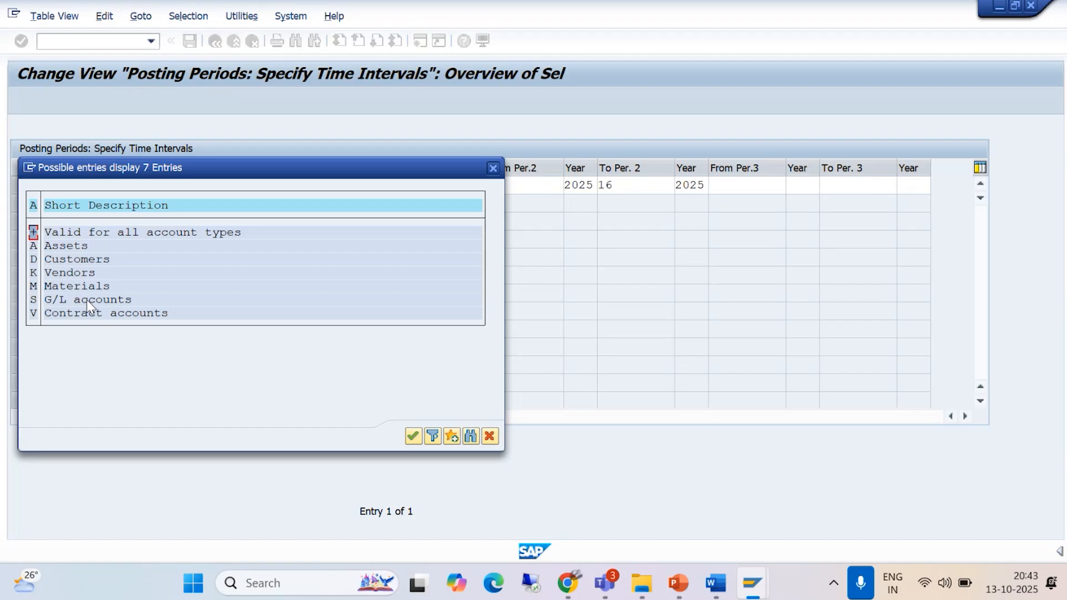
{"action": "left_click", "coordinate": [118, 236]}
{"action": "double_click", "coordinate": [116, 230]}
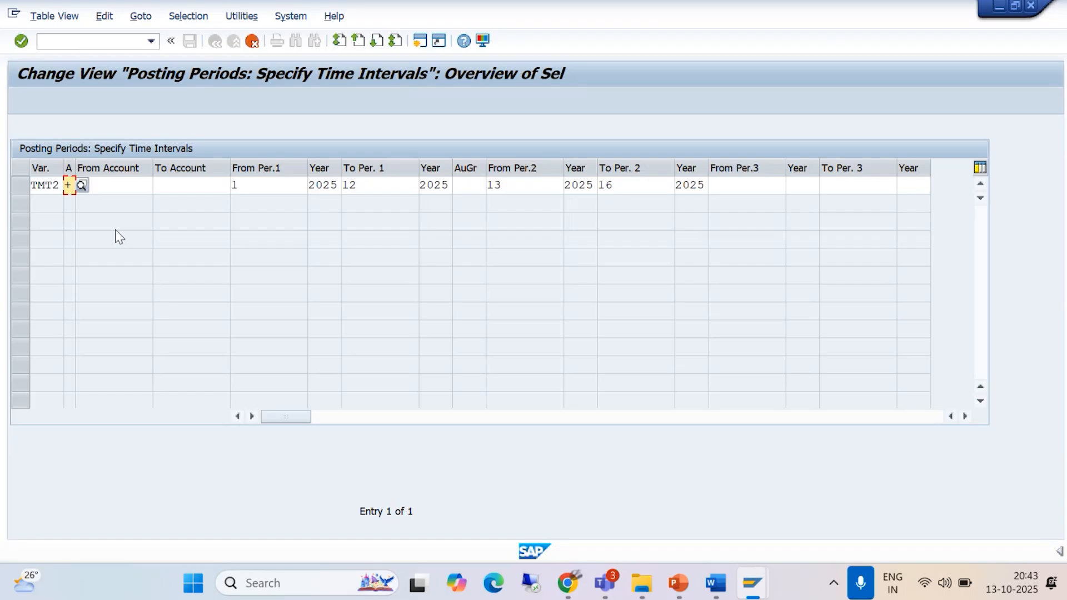
Step: Check the first interval's period fields and review the possible account types again, keeping + for the TMT2 entry
{"action": "left_click", "coordinate": [248, 183]}
{"action": "left_click", "coordinate": [380, 188]}
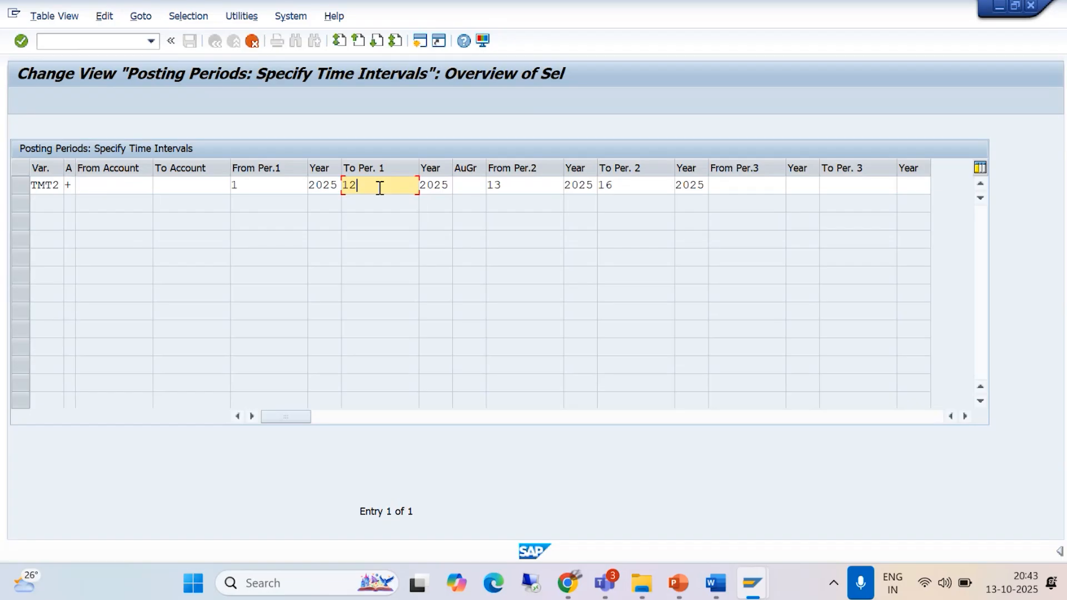
{"action": "left_click", "coordinate": [251, 186]}
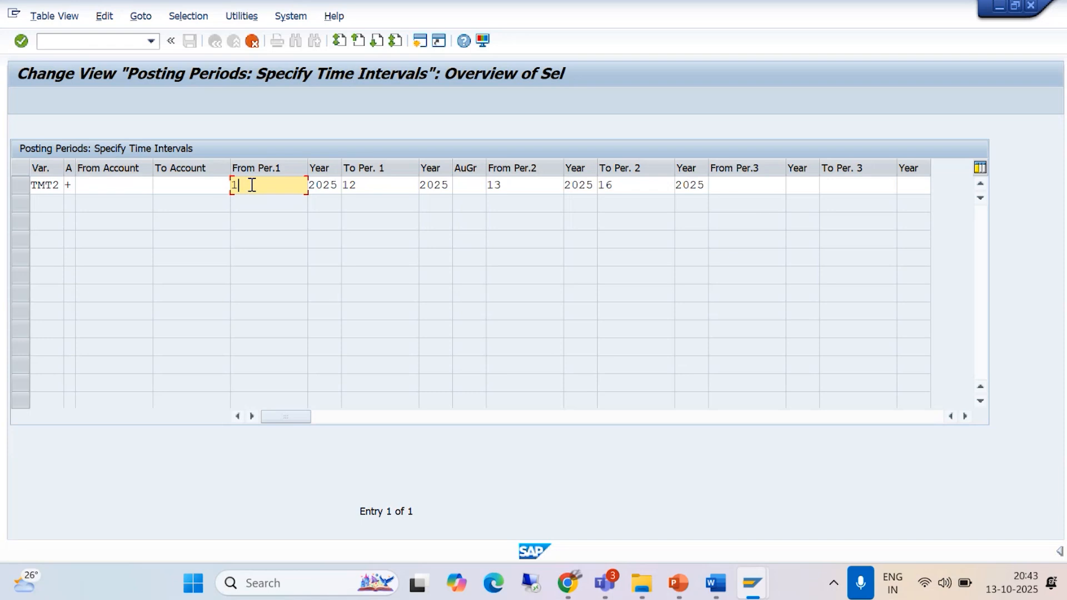
{"action": "left_click", "coordinate": [69, 187]}
{"action": "key", "text": "F4"}
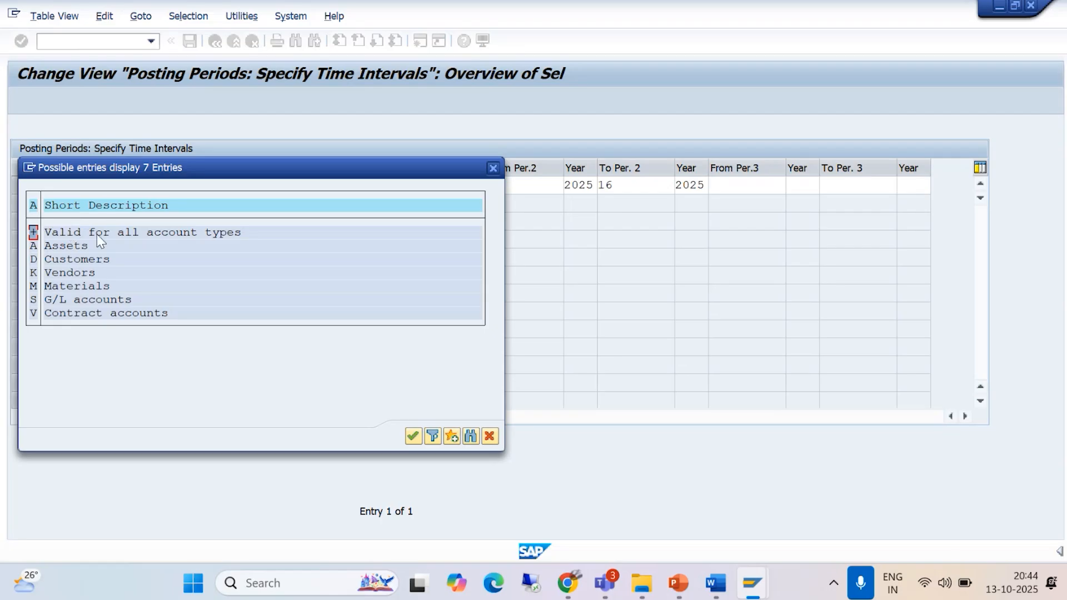
{"action": "left_click", "coordinate": [413, 437]}
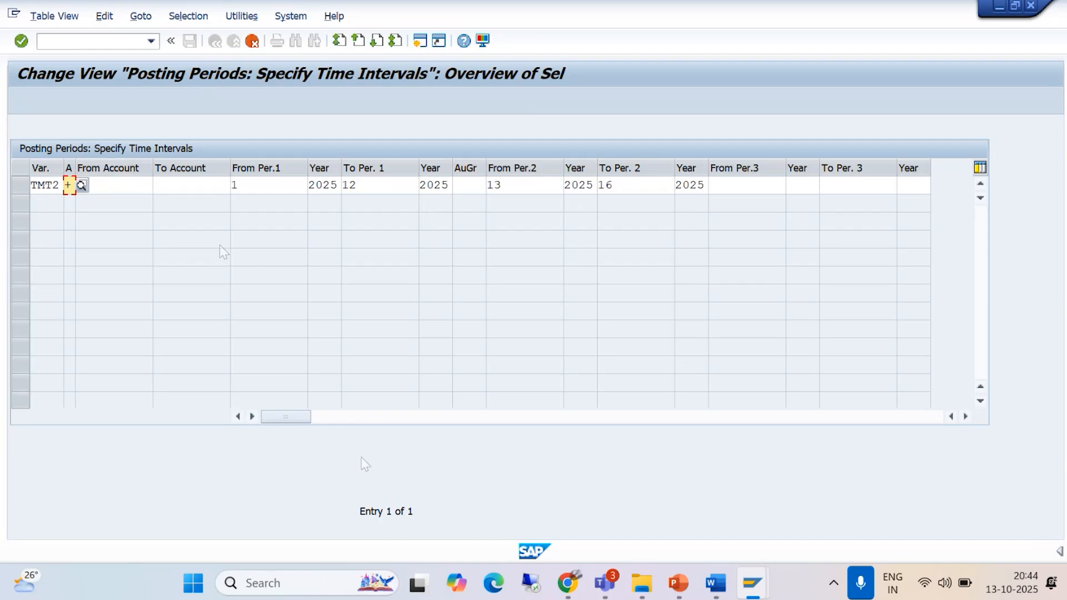
Step: Set both the start and end of the TMT2 entry's first period interval to 7
{"action": "left_click", "coordinate": [253, 187]}
{"action": "key", "text": "BackSpace"}
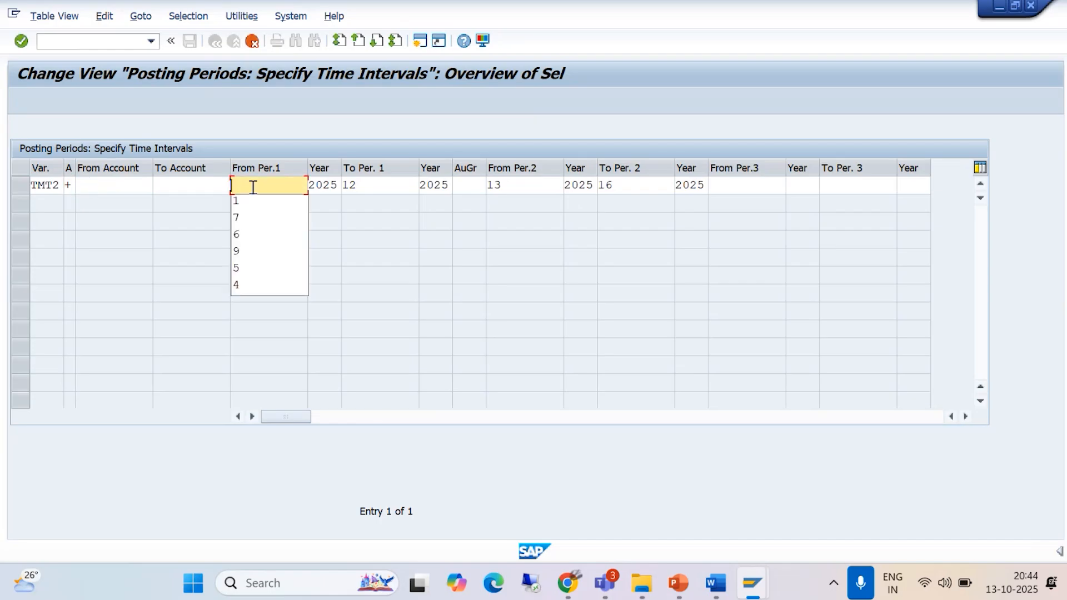
{"action": "type", "text": "7"}
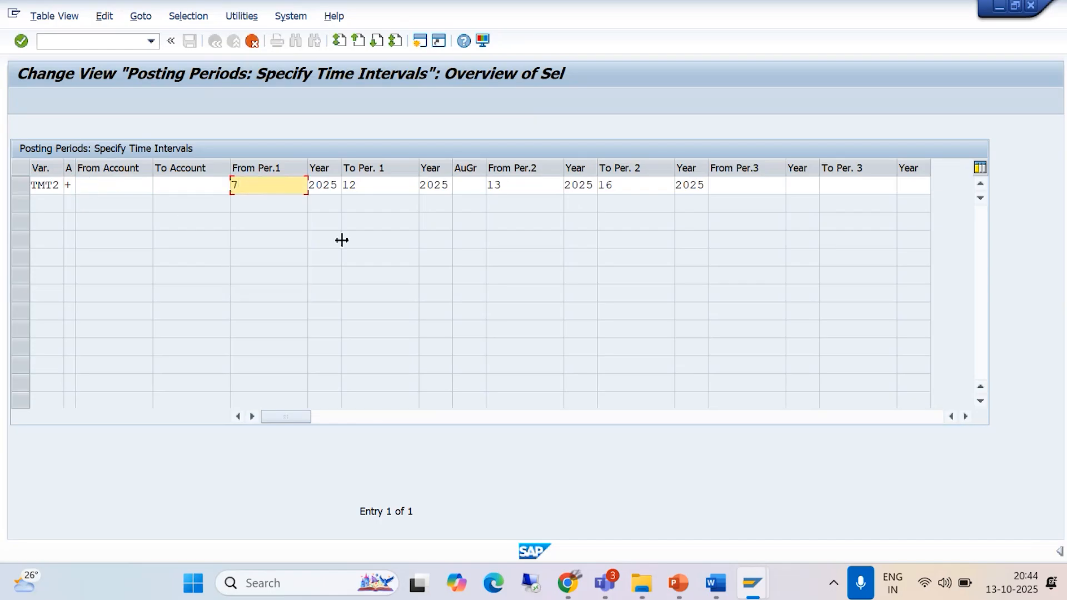
{"action": "left_click", "coordinate": [375, 186]}
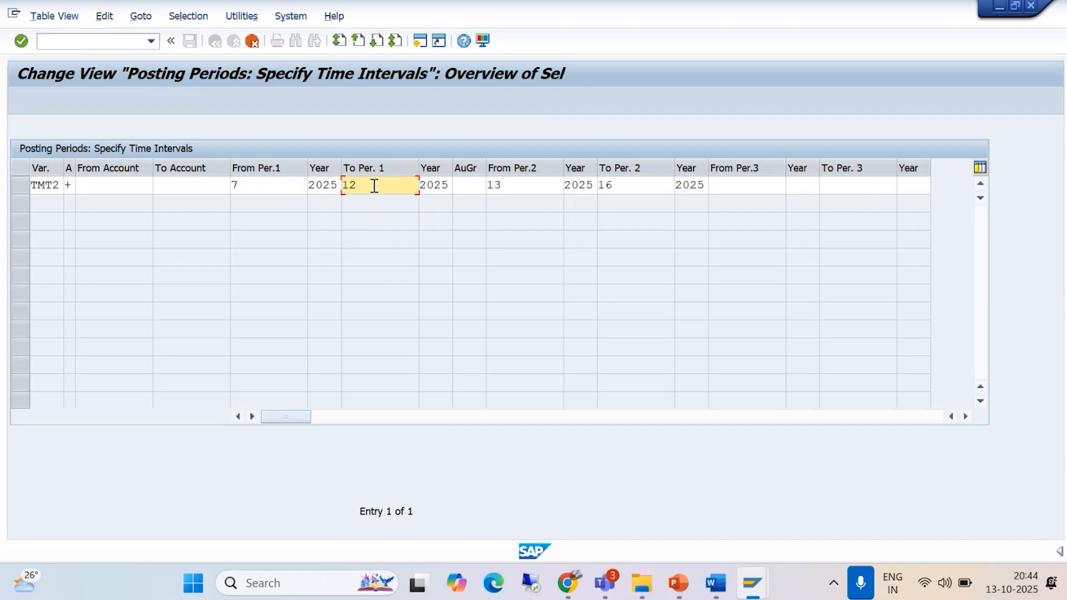
{"action": "key", "text": "BackSpace"}
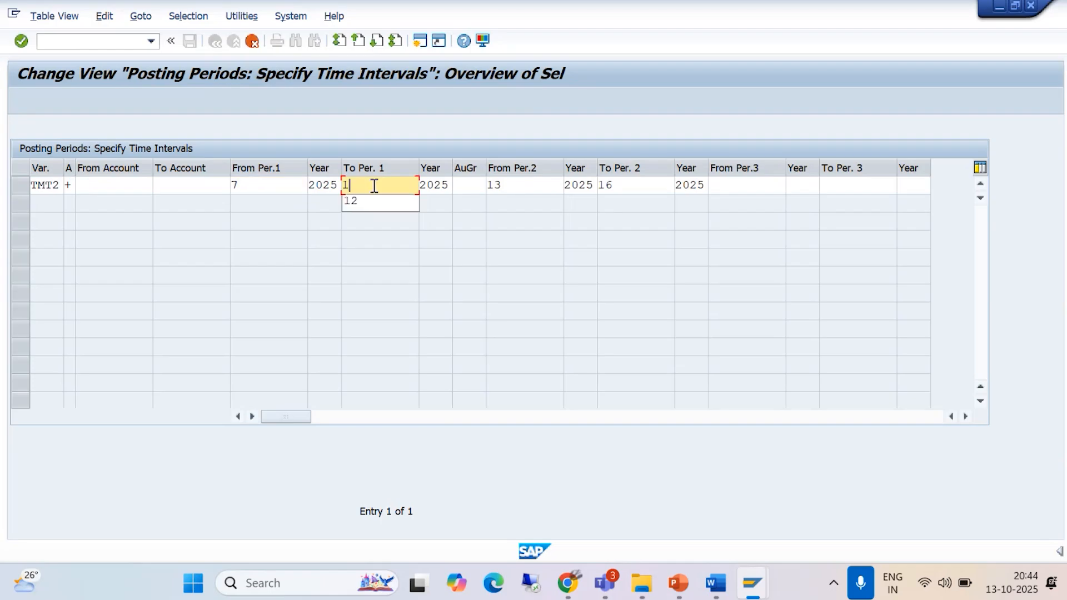
{"action": "key", "text": "BackSpace"}
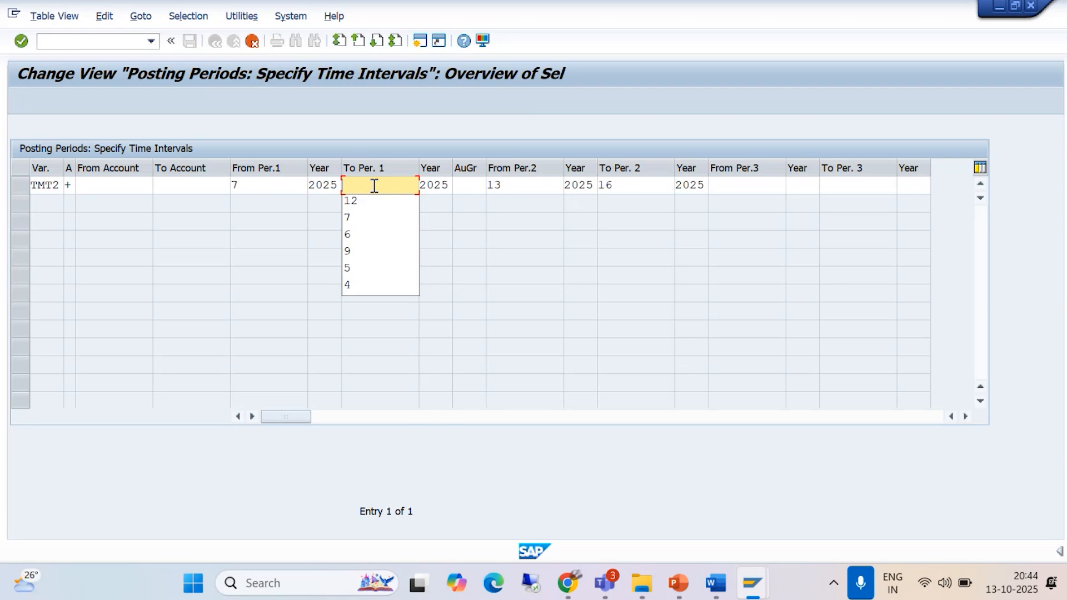
{"action": "type", "text": "8"}
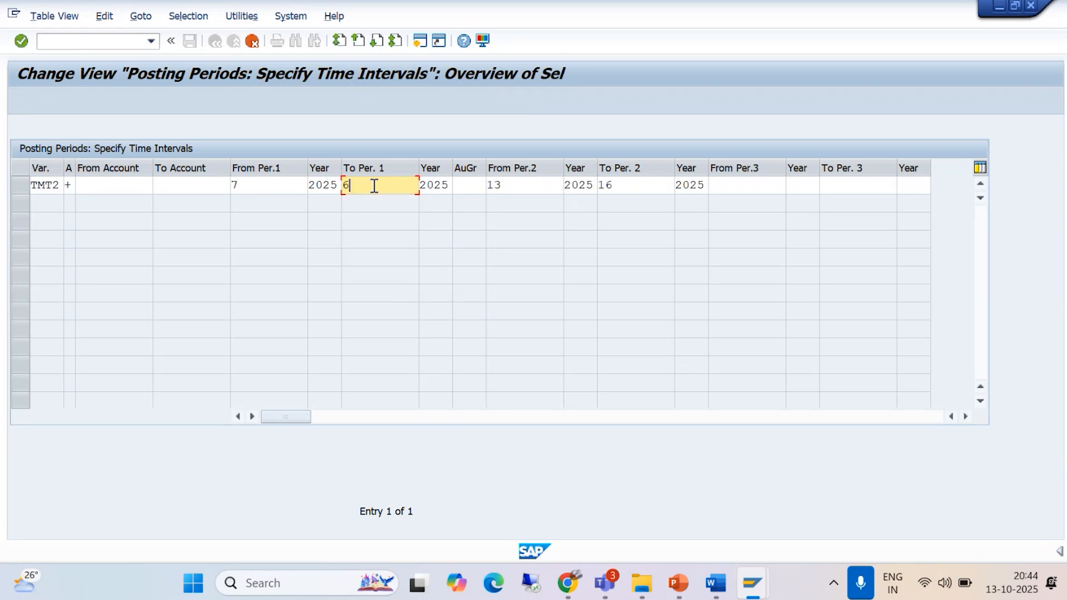
{"action": "key", "text": "BackSpace"}
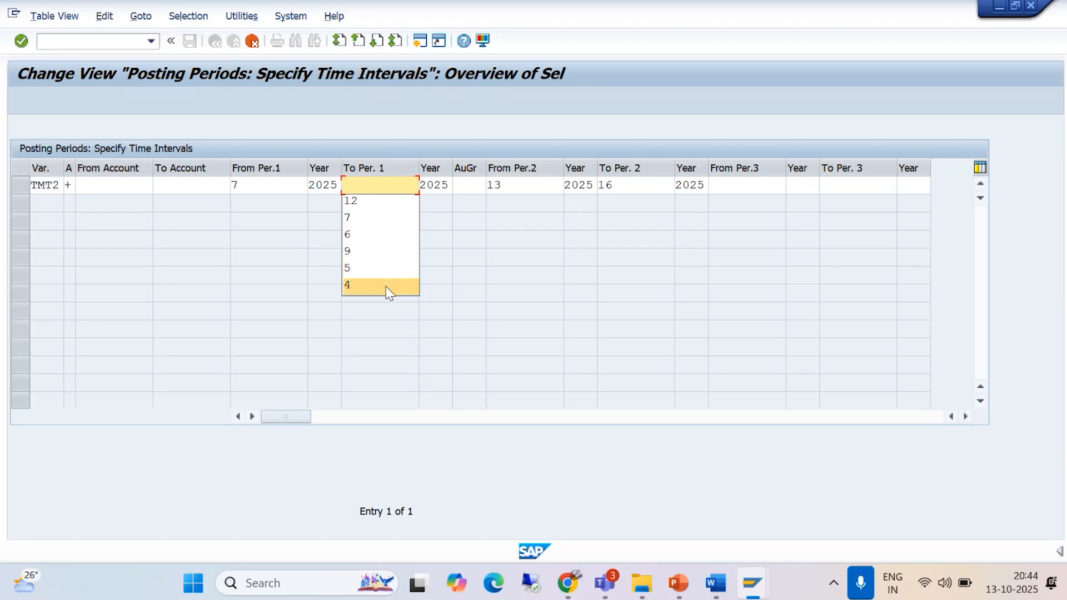
{"action": "type", "text": "7"}
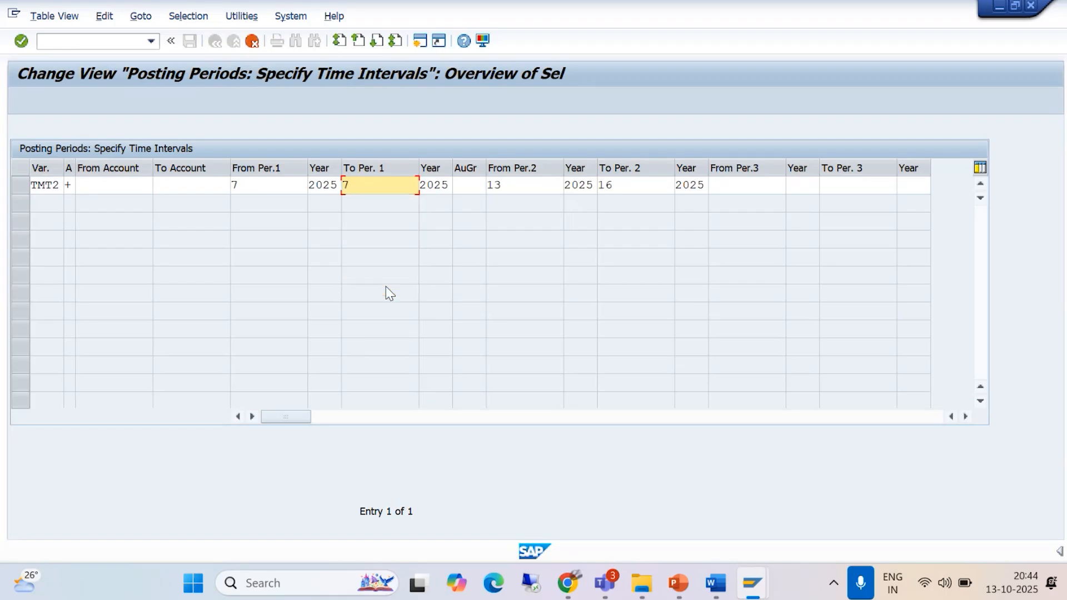
Step: Accept the copied TMT2 entry and save it in the customizing request TATA GROUP OF COMPANIES (TATGRP)
{"action": "left_click", "coordinate": [516, 184]}
{"action": "left_click", "coordinate": [632, 185]}
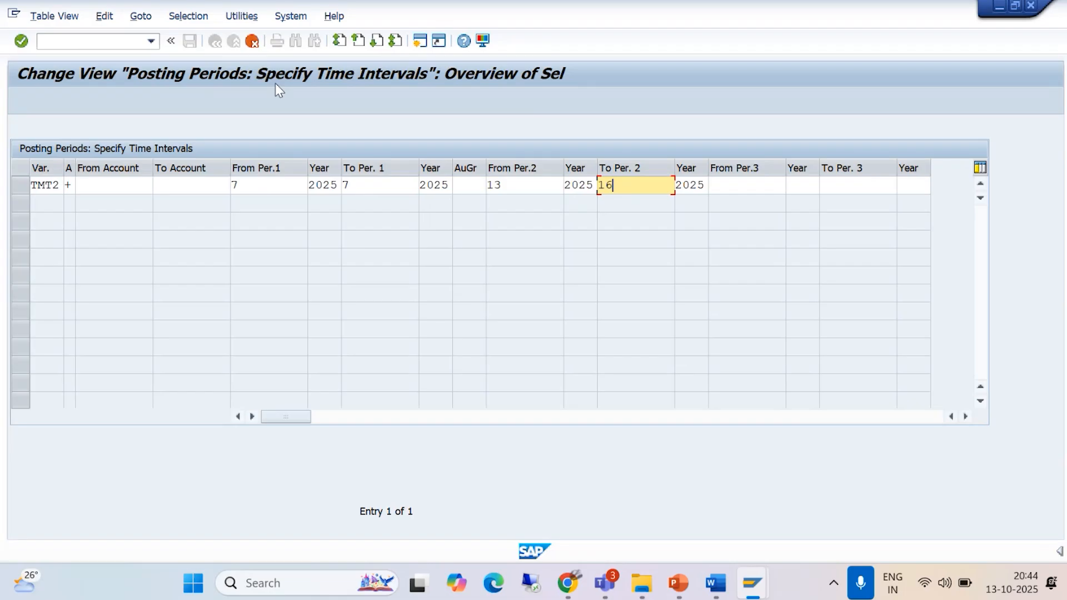
{"action": "key", "text": "Return"}
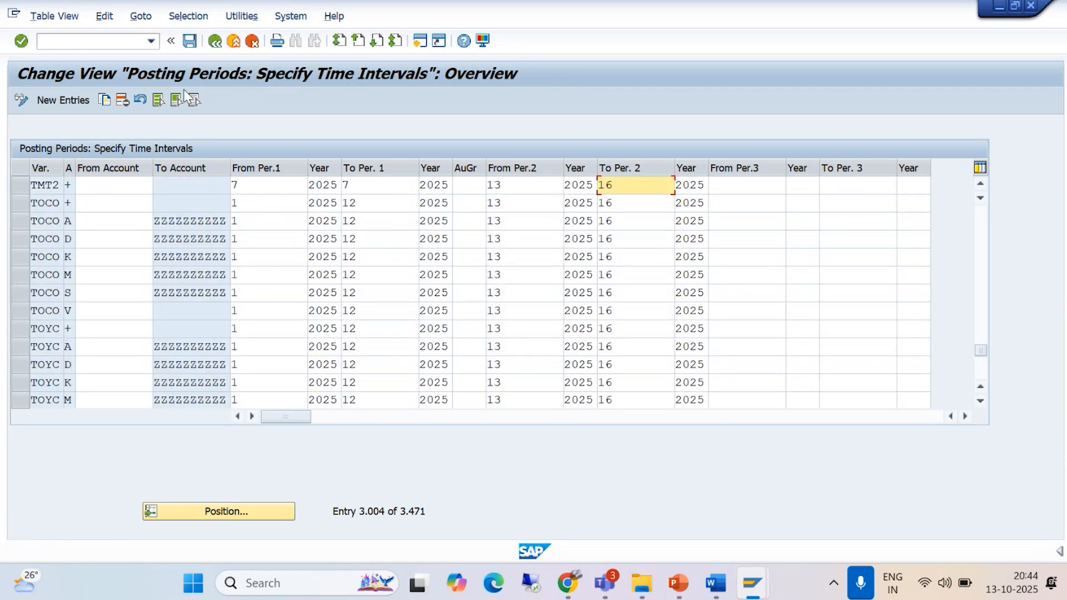
{"action": "left_click", "coordinate": [191, 42]}
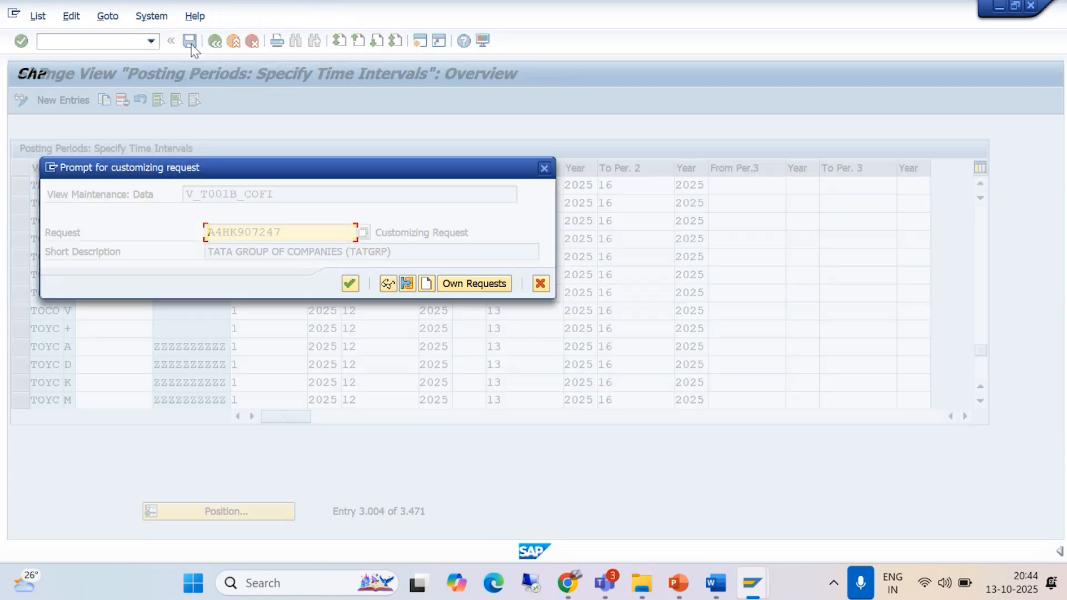
{"action": "left_click", "coordinate": [349, 284]}
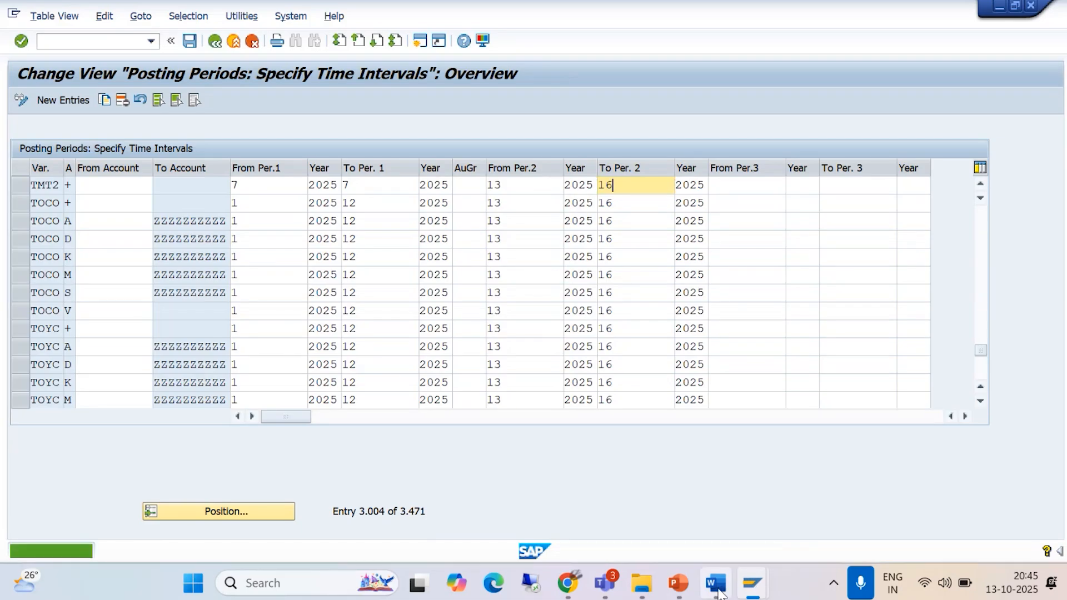
Step: Check the posting period instructions in the Basic Settings document in Word, and return to the posting periods view in SAP
{"action": "left_click", "coordinate": [716, 583]}
{"action": "scroll", "coordinate": [561, 355], "scroll_direction": "down", "scroll_amount": 5}
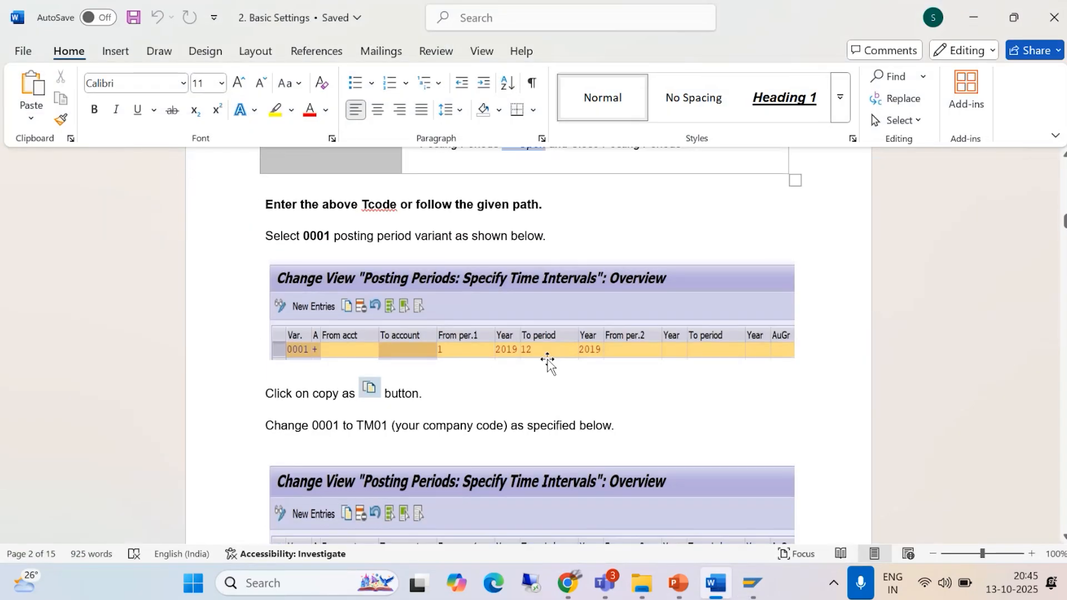
{"action": "left_click", "coordinate": [752, 583]}
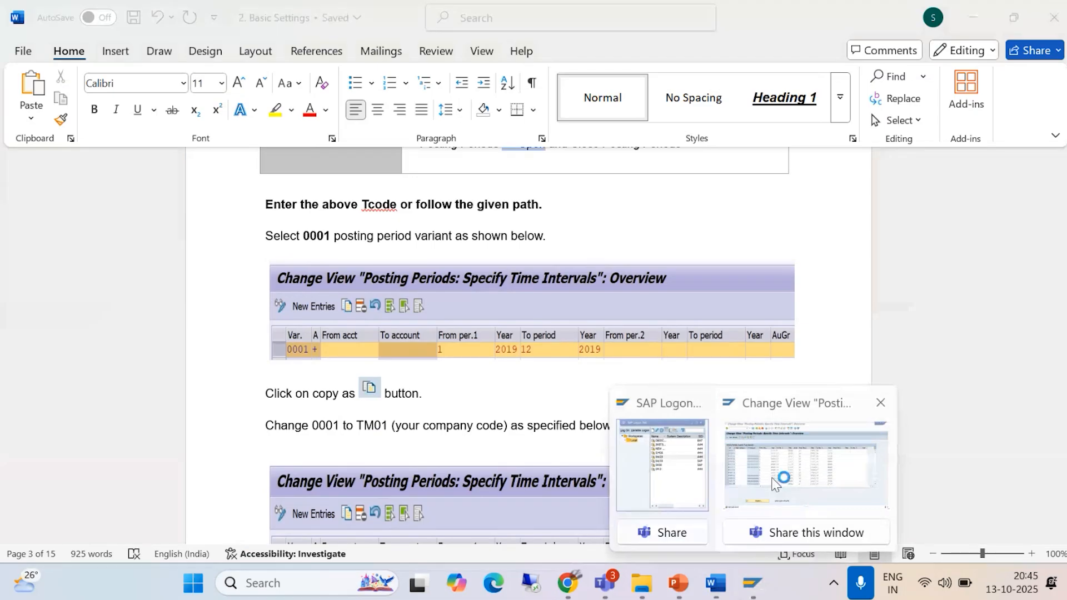
{"action": "left_click", "coordinate": [783, 481]}
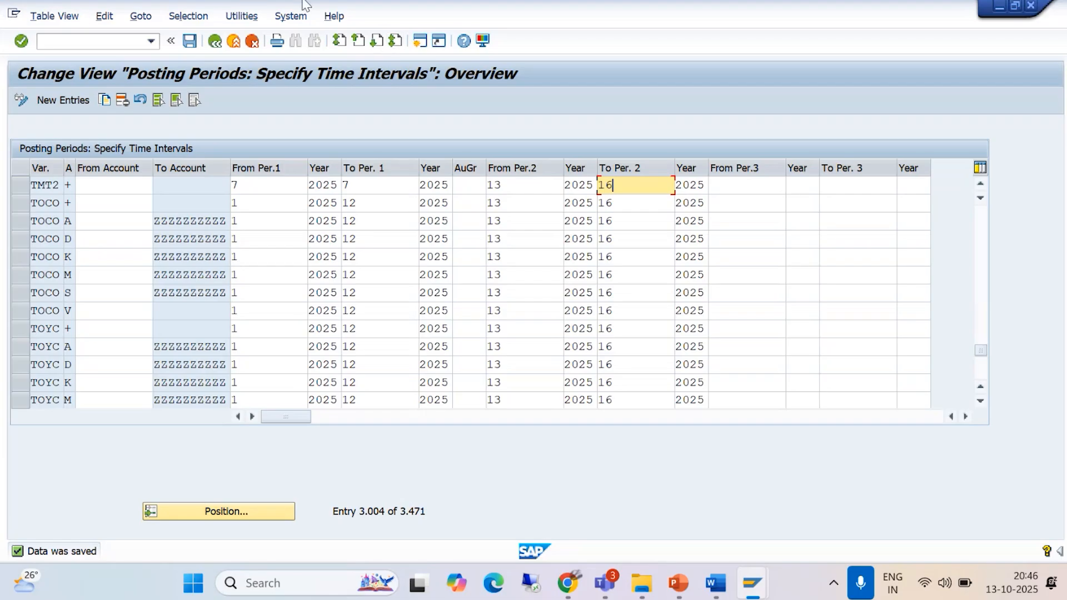
Step: Consult the Define Fiscal Year Variant section of the Basic Settings document in Word, and start transaction OB29 in SAP
{"action": "left_click", "coordinate": [716, 583]}
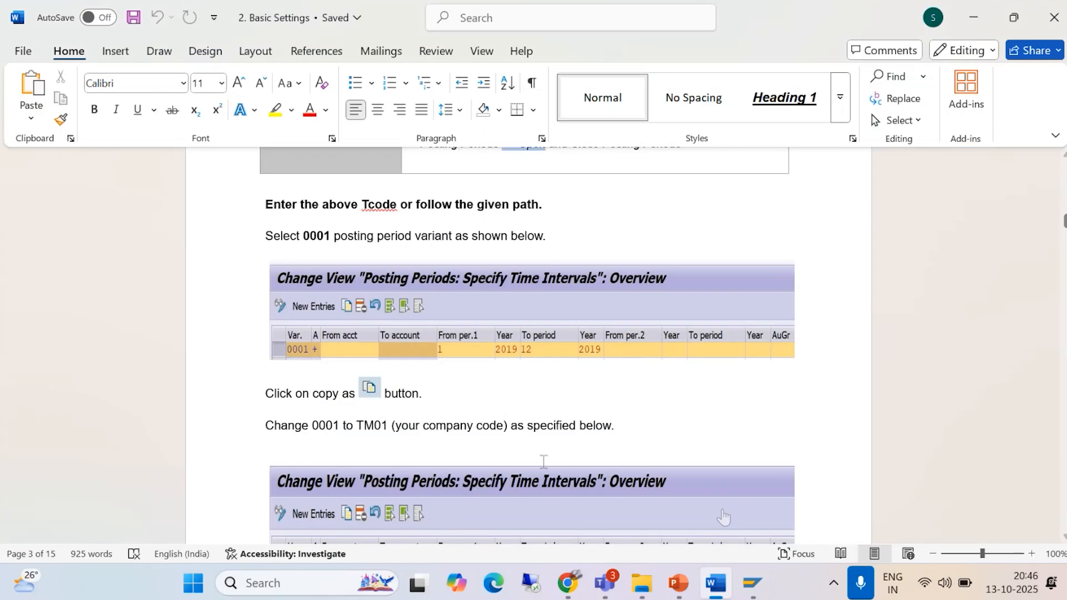
{"action": "scroll", "coordinate": [495, 336], "scroll_direction": "down", "scroll_amount": 8}
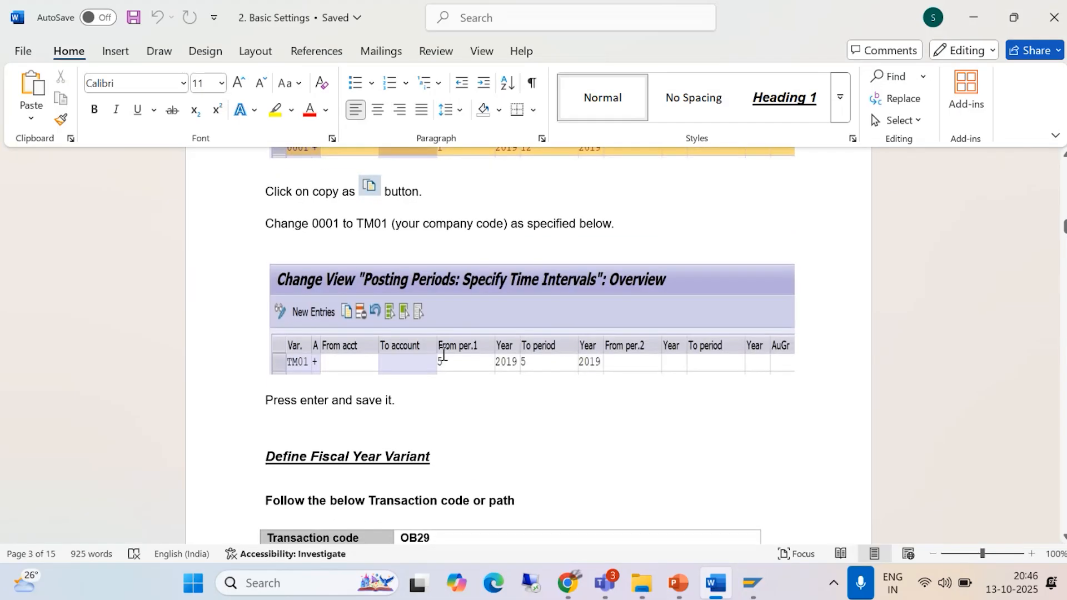
{"action": "scroll", "coordinate": [444, 354], "scroll_direction": "down", "scroll_amount": 1}
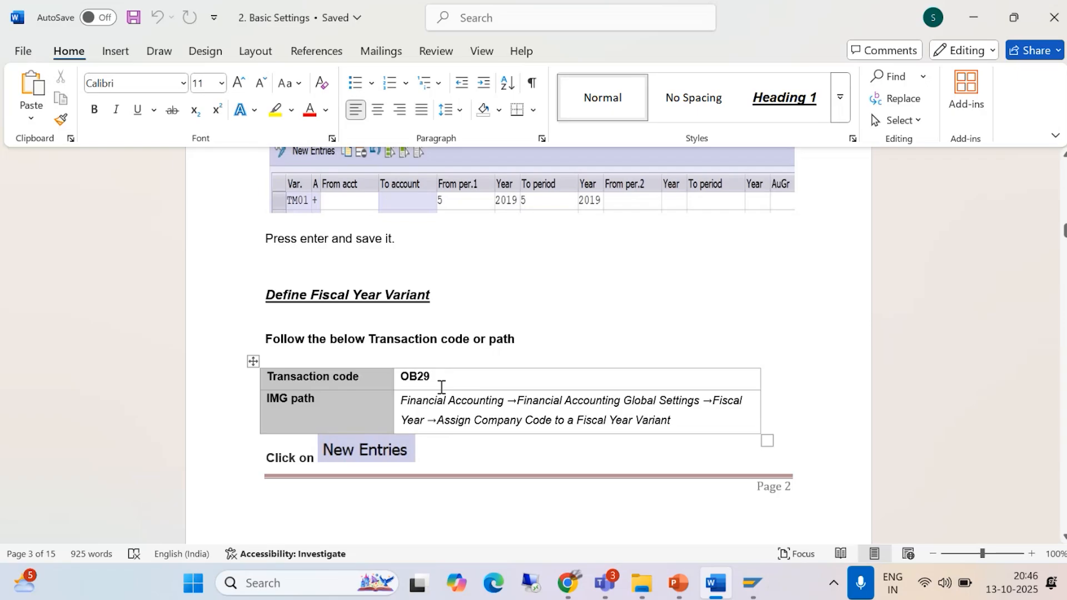
{"action": "scroll", "coordinate": [494, 350], "scroll_direction": "down", "scroll_amount": 2}
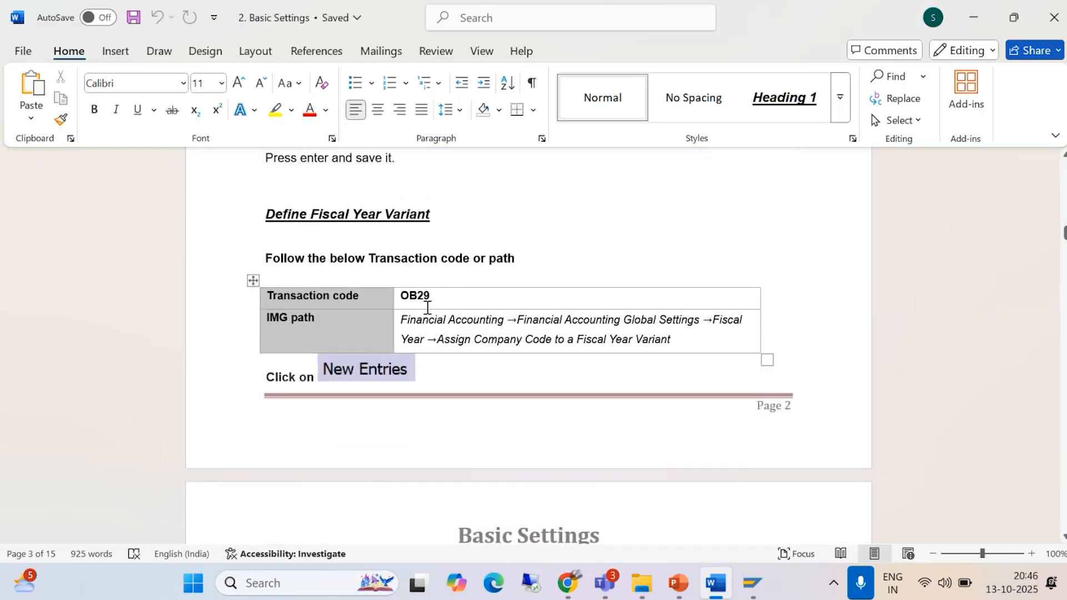
{"action": "left_click", "coordinate": [757, 595]}
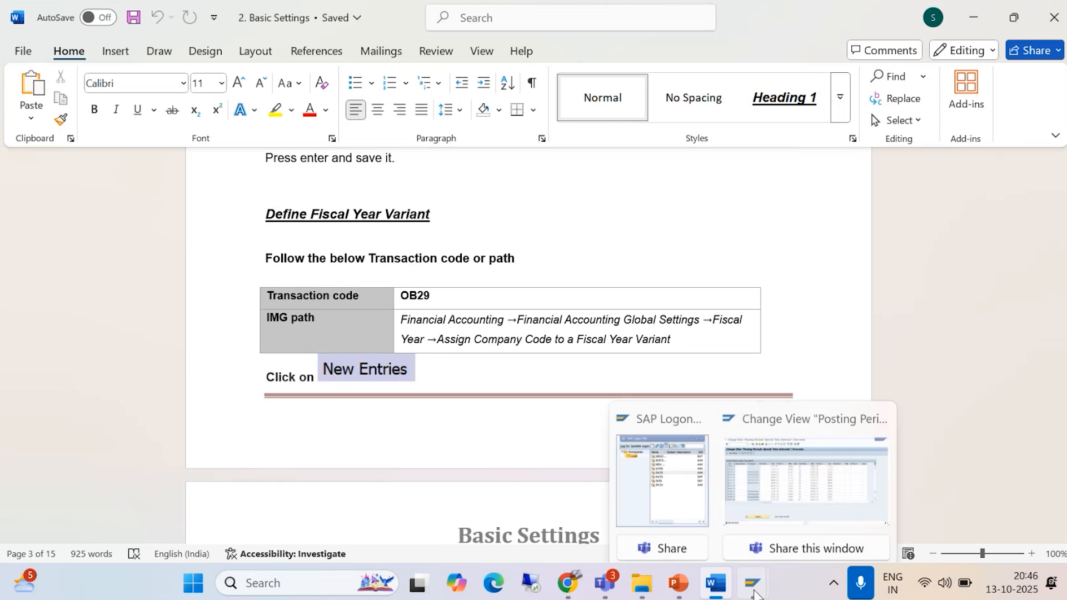
{"action": "left_click", "coordinate": [86, 41]}
{"action": "type", "text": "/NOB2"}
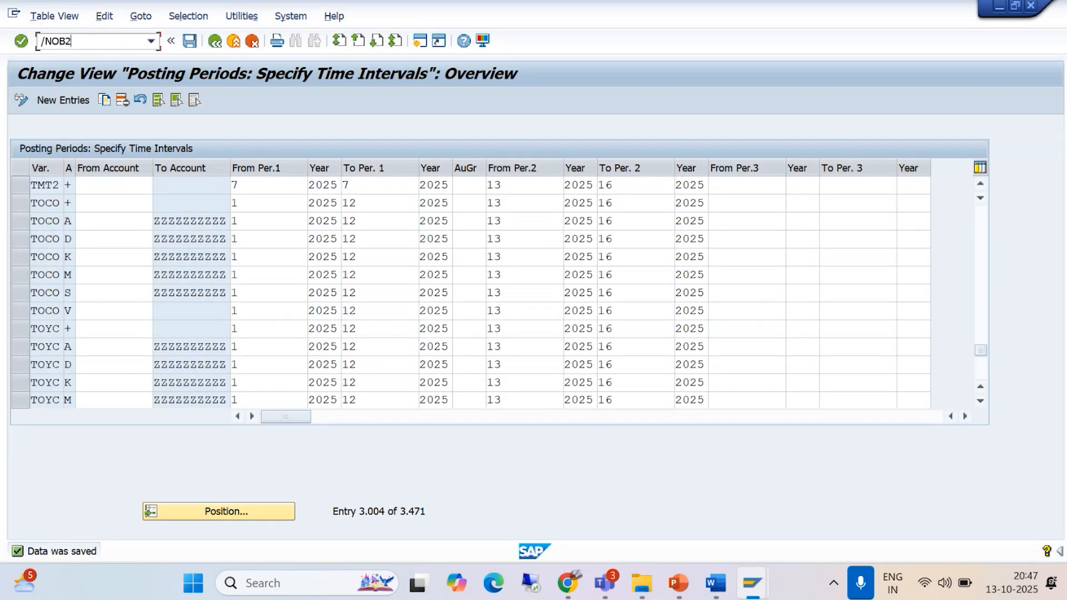
{"action": "key", "text": "Return"}
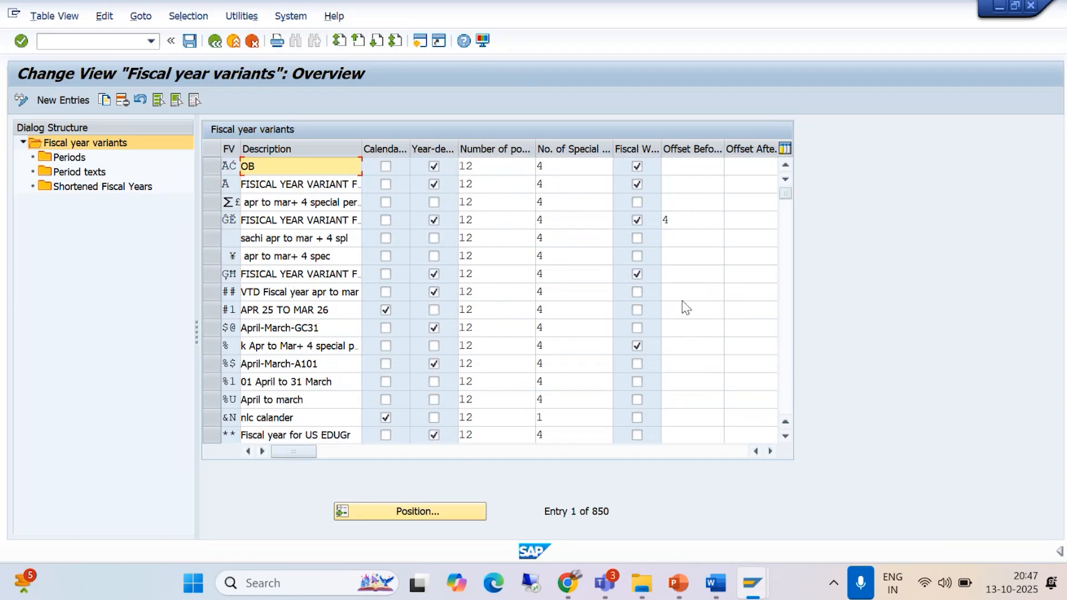
Step: Locate fiscal year variant K4 in the list and try to open its periods
{"action": "left_click", "coordinate": [442, 515]}
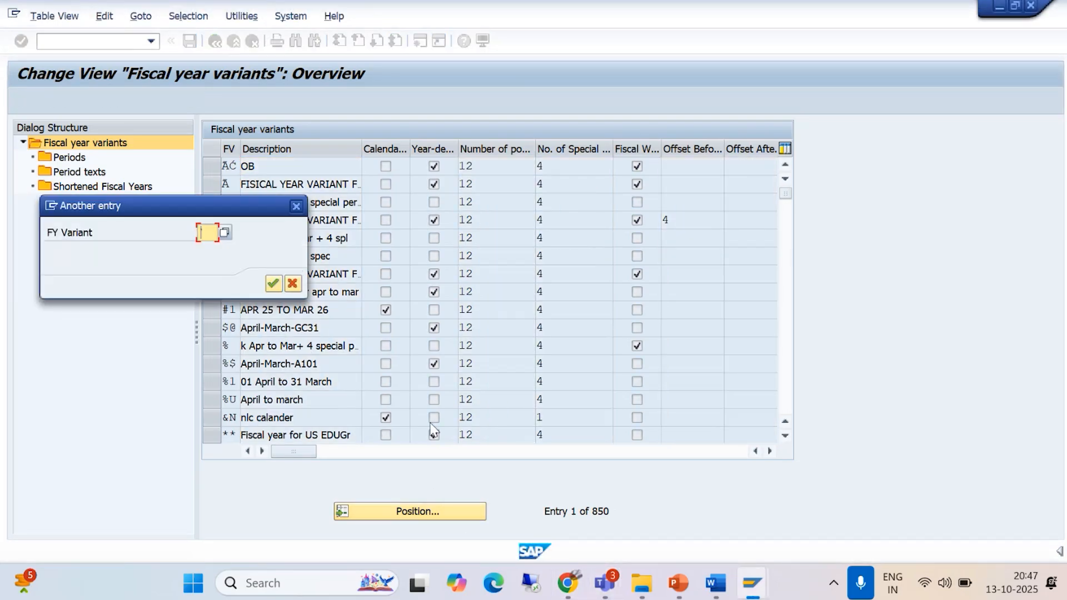
{"action": "type", "text": "K"}
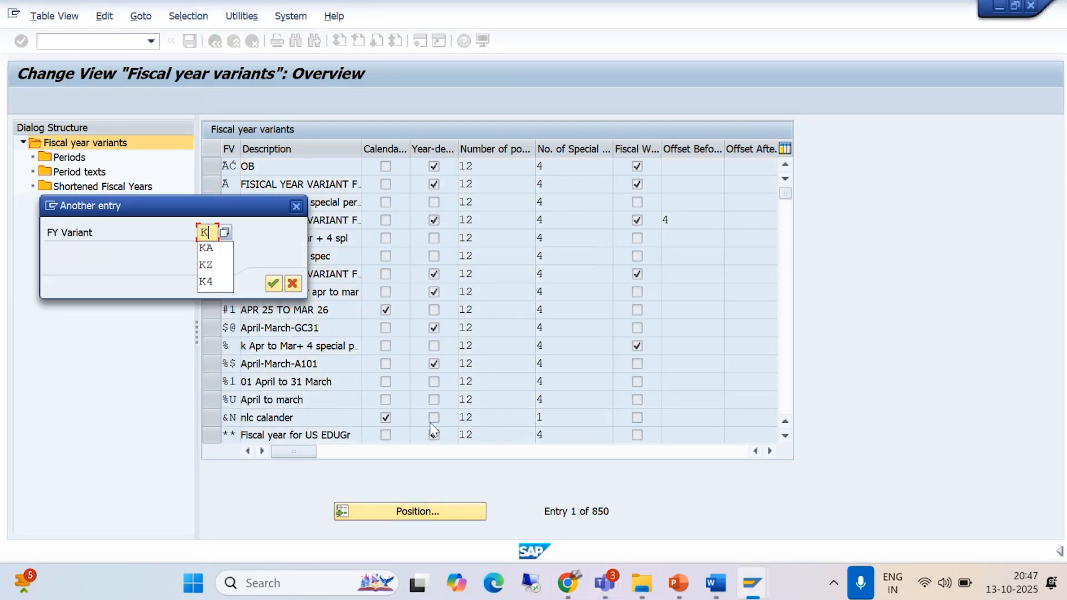
{"action": "type", "text": "4"}
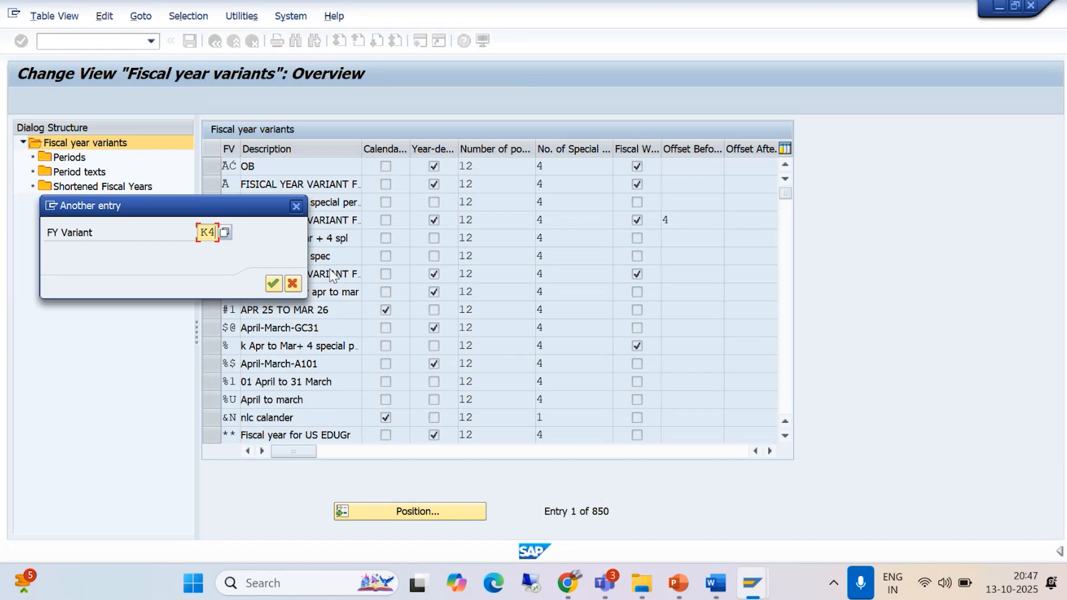
{"action": "left_click", "coordinate": [273, 284]}
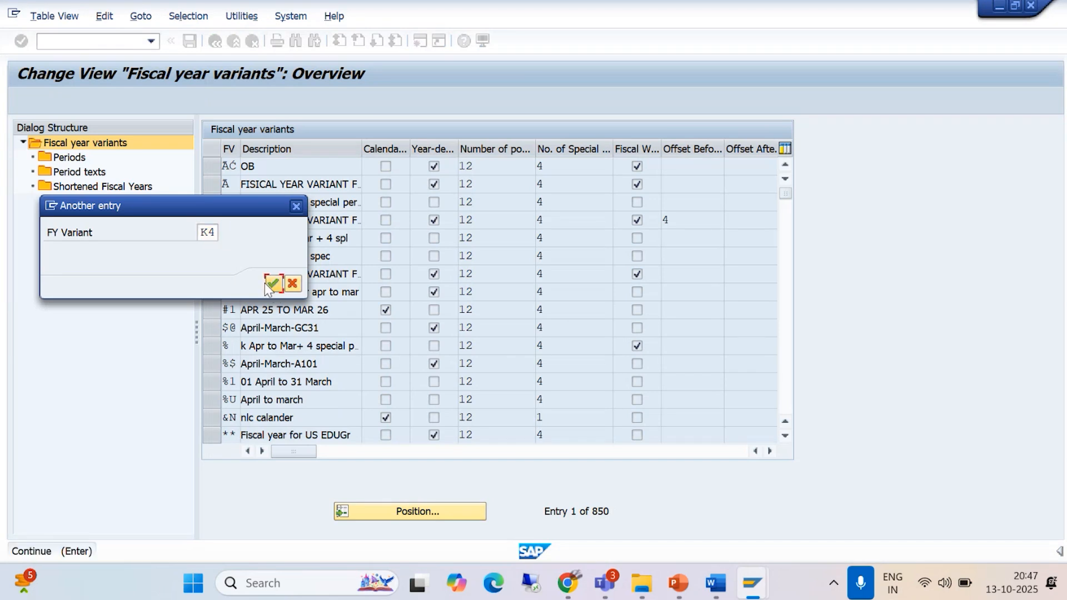
{"action": "left_click", "coordinate": [272, 284]}
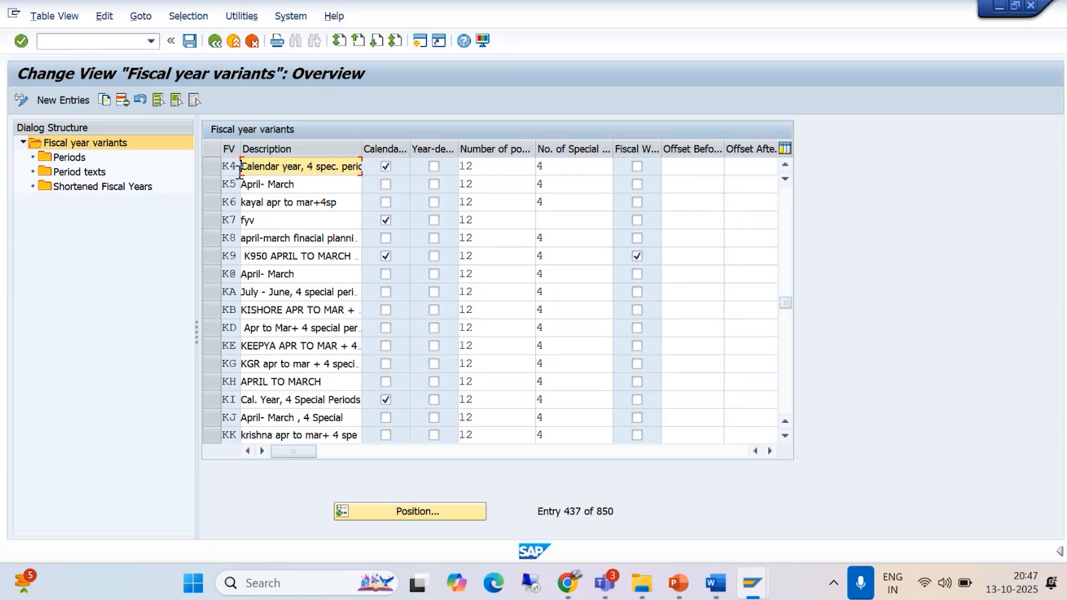
{"action": "left_click", "coordinate": [209, 166]}
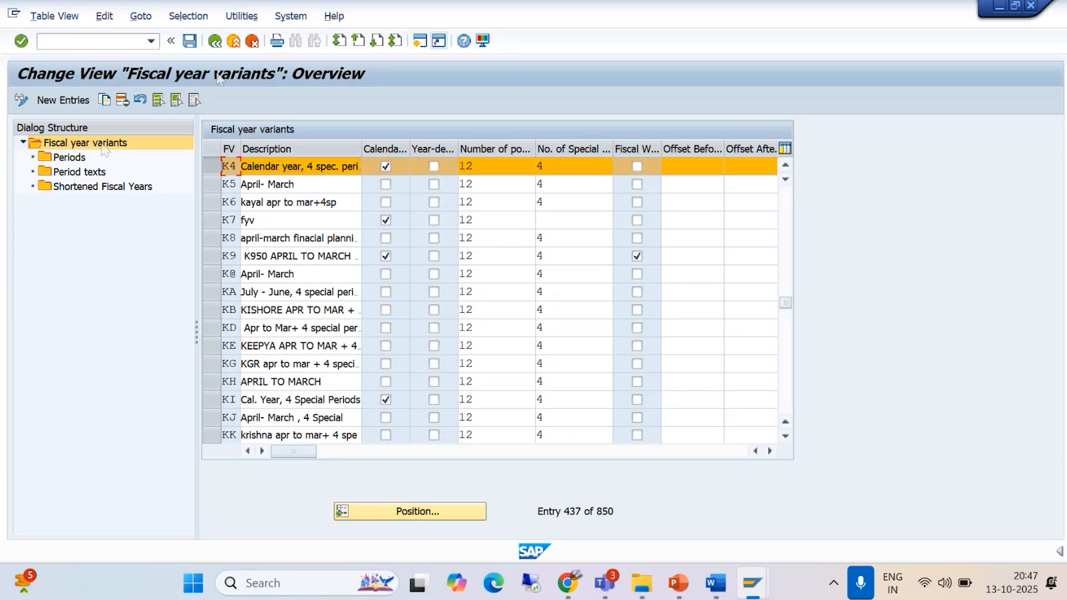
{"action": "double_click", "coordinate": [64, 157]}
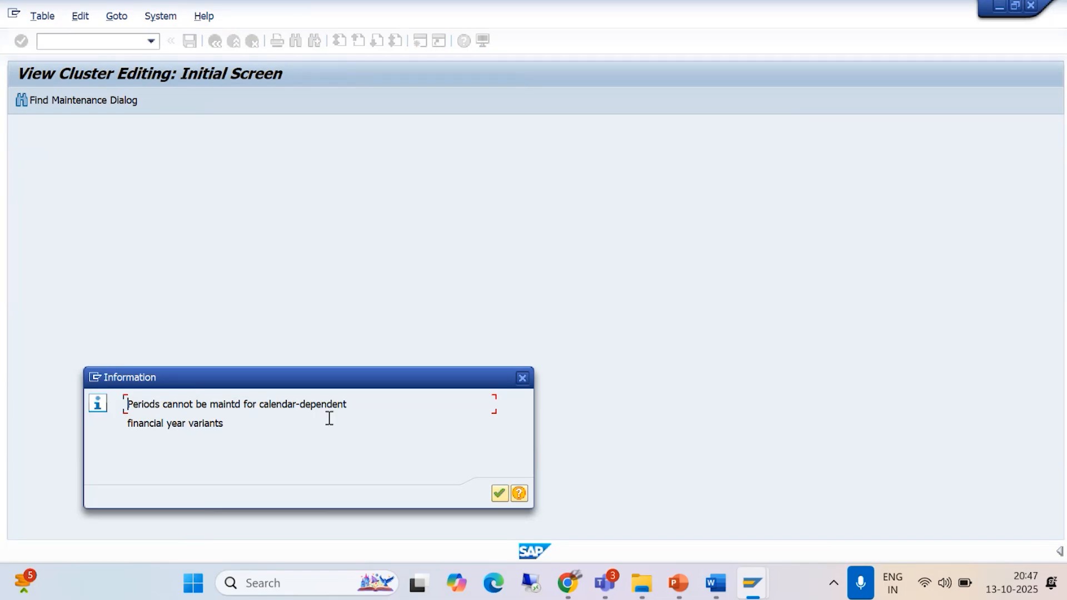
{"action": "left_click", "coordinate": [498, 493]}
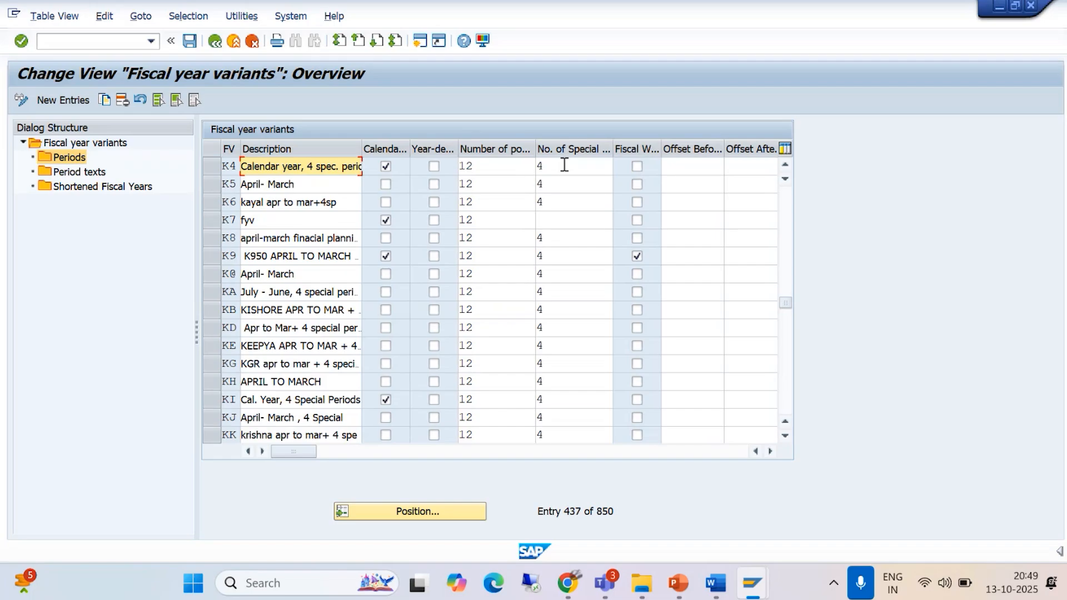
Step: Locate fiscal year variant V3, examine its month-to-period assignment and year shifts, and return to the variants overview
{"action": "left_click", "coordinate": [436, 511]}
{"action": "type", "text": "V3"}
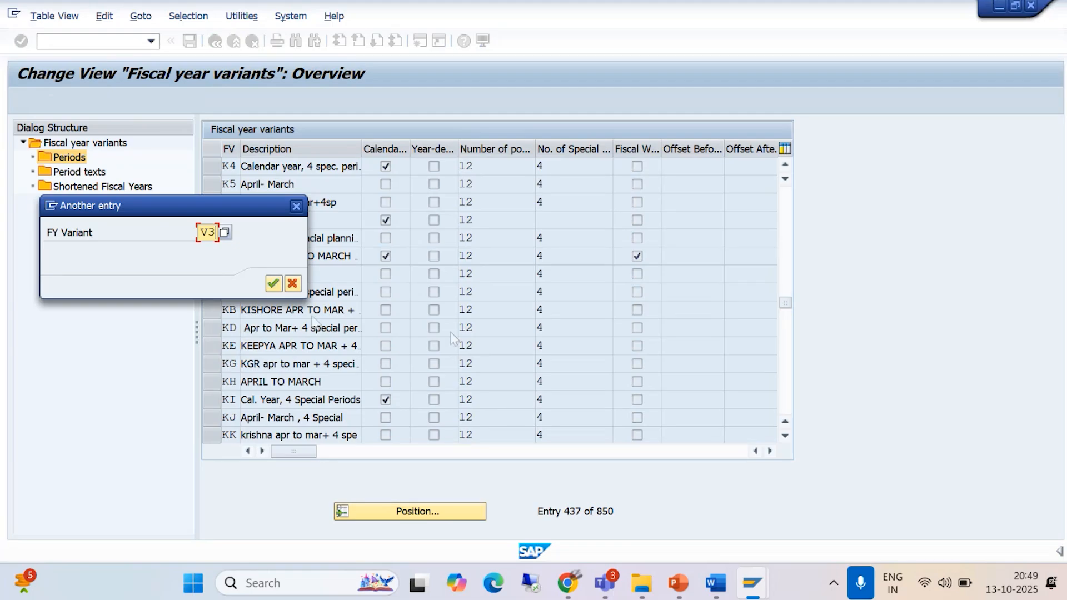
{"action": "left_click", "coordinate": [273, 285]}
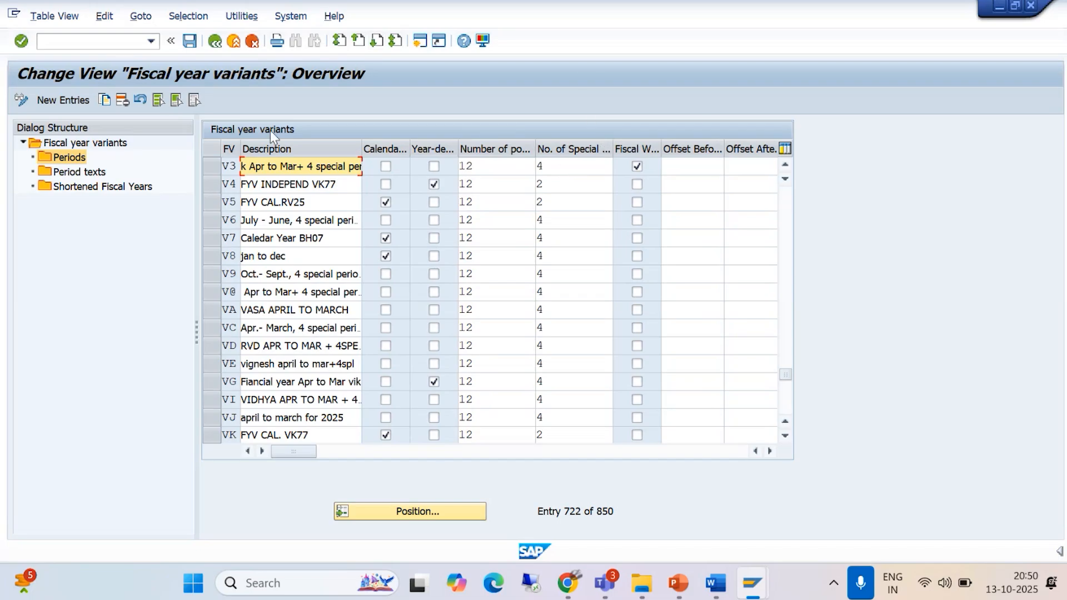
{"action": "left_click", "coordinate": [210, 167]}
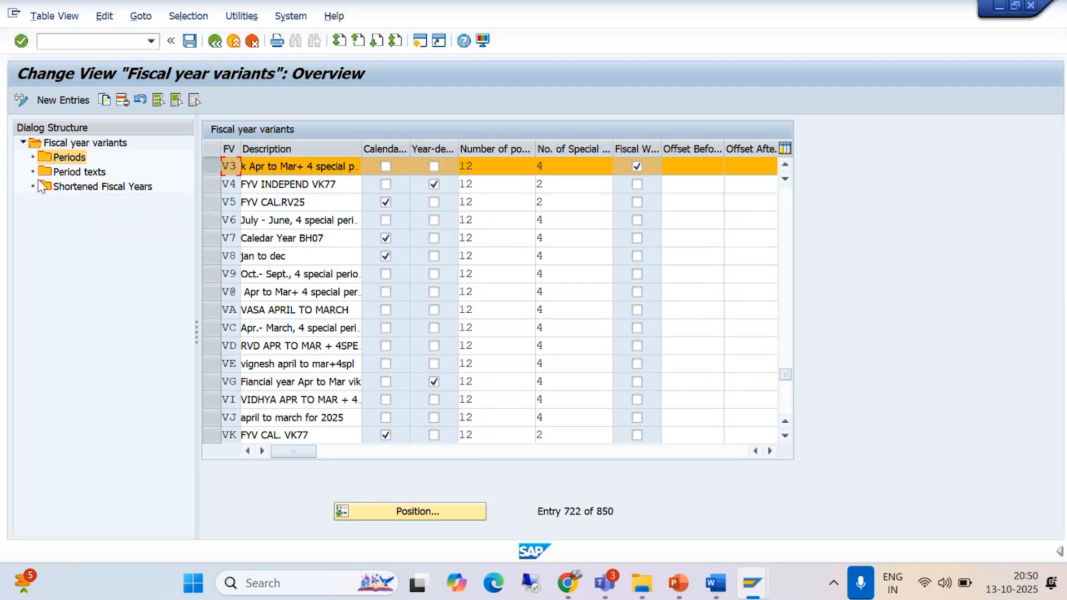
{"action": "left_click", "coordinate": [76, 160]}
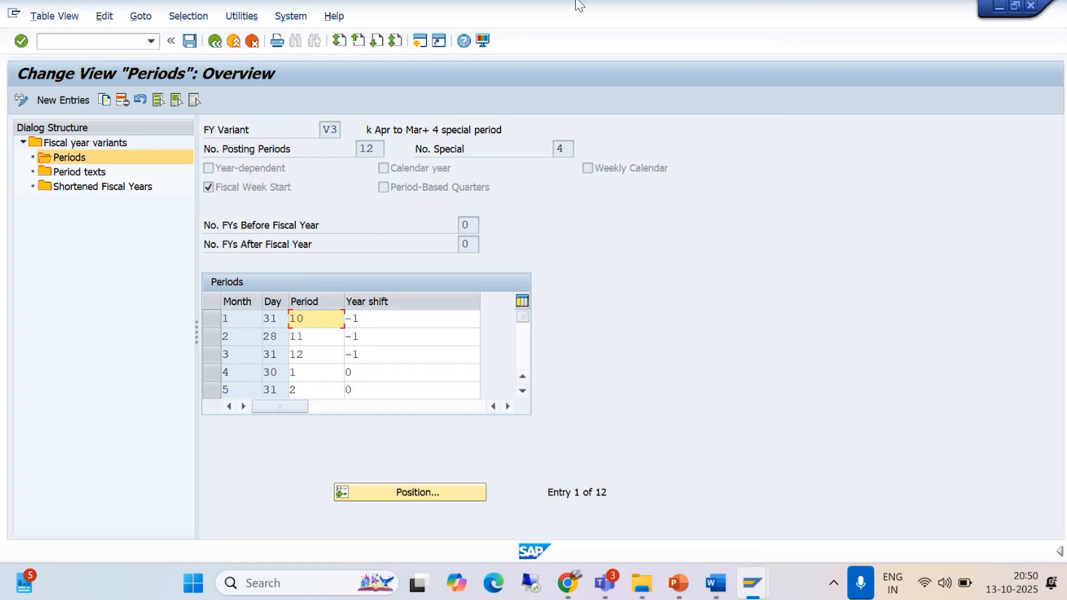
{"action": "left_click", "coordinate": [215, 41]}
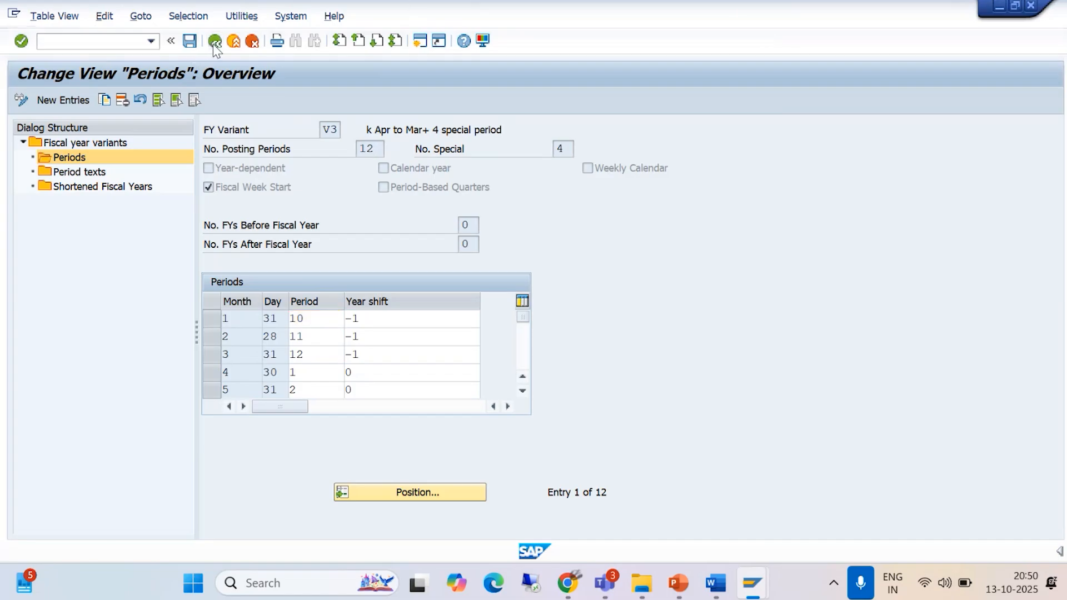
{"action": "left_click", "coordinate": [214, 42]}
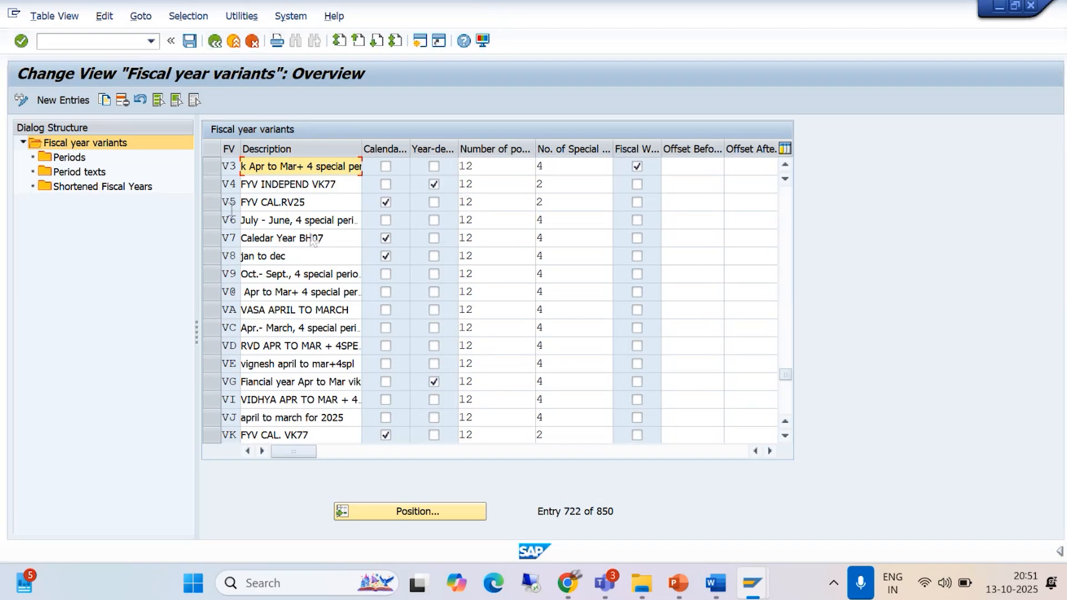
Step: Start a copy of fiscal year variant V3 and enter T% as the new variant's key
{"action": "left_click", "coordinate": [209, 166]}
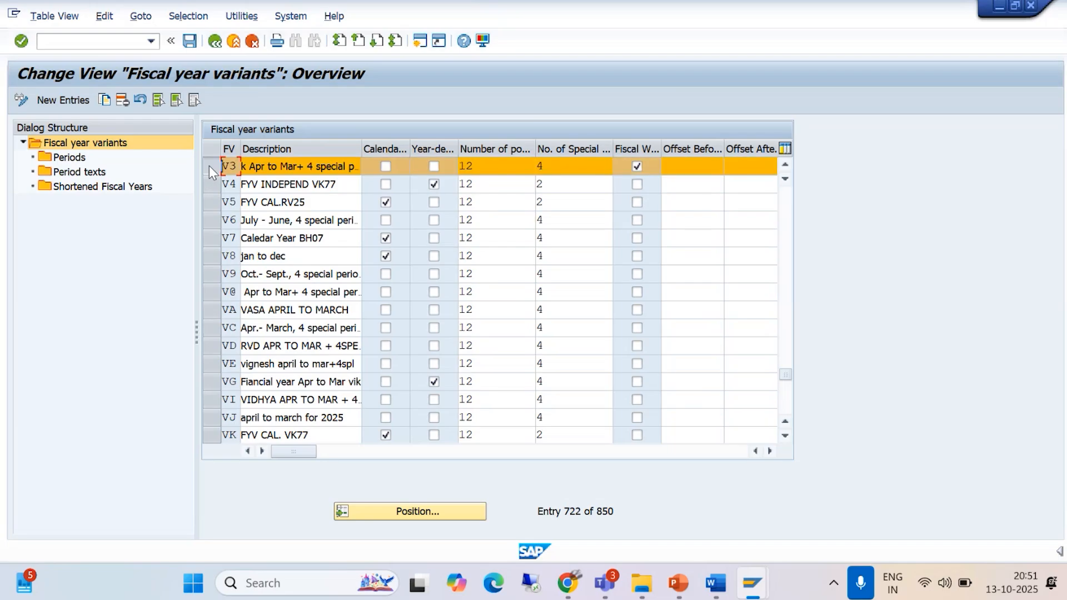
{"action": "left_click", "coordinate": [104, 99]}
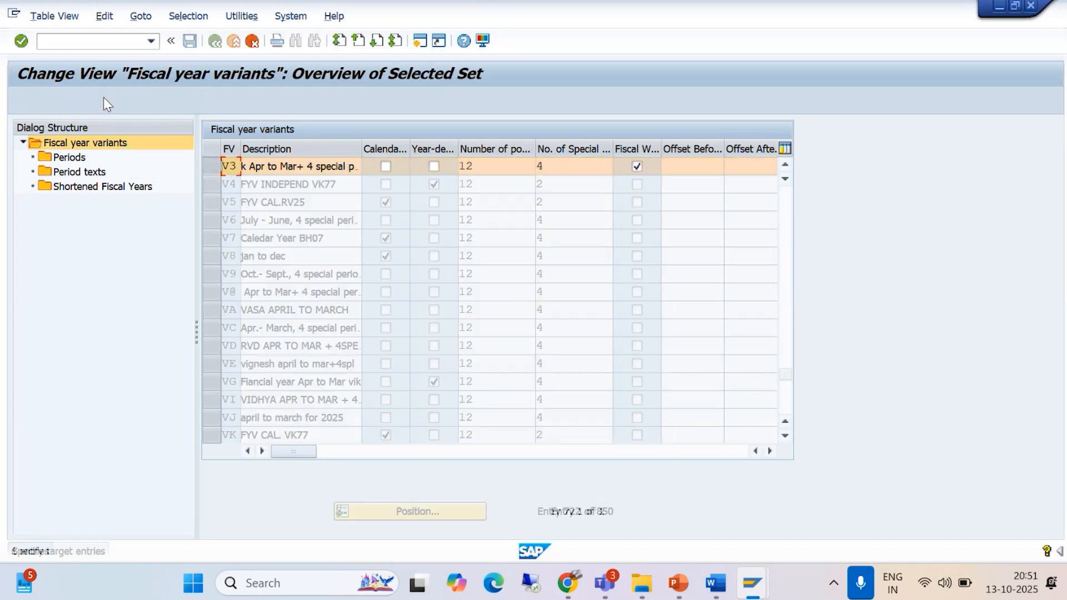
{"action": "left_click_drag", "start_coordinate": [242, 167], "coordinate": [219, 170]}
{"action": "key", "text": "BackSpace"}
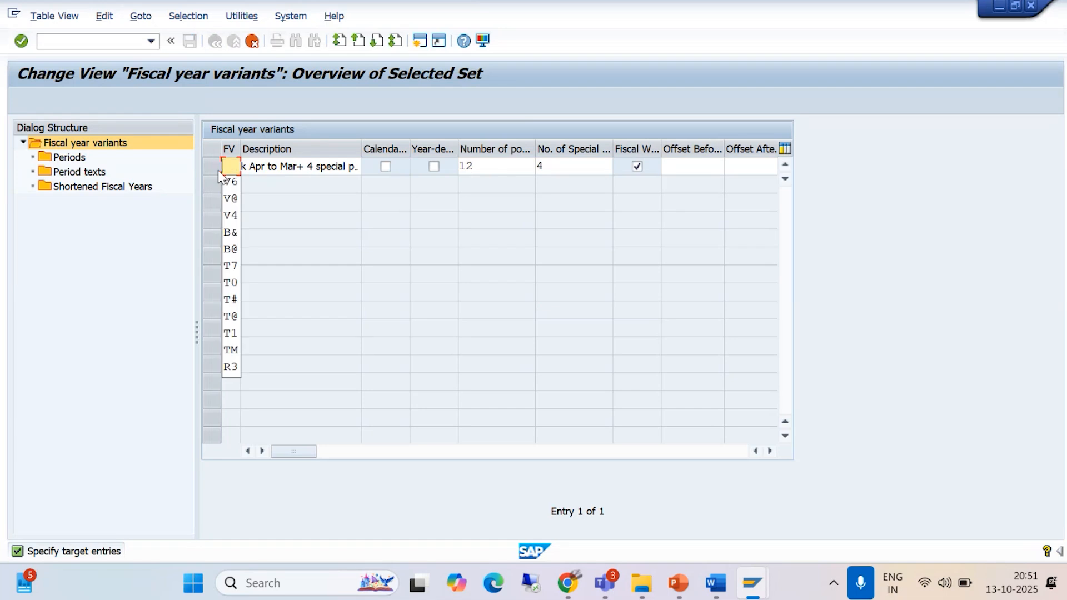
{"action": "type", "text": "T"}
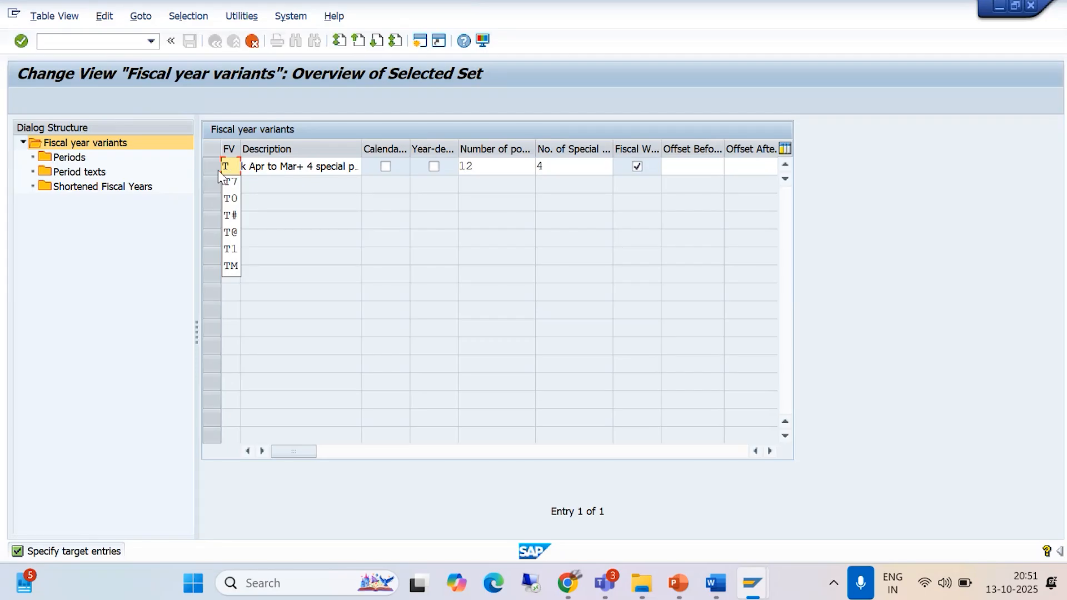
{"action": "type", "text": "%"}
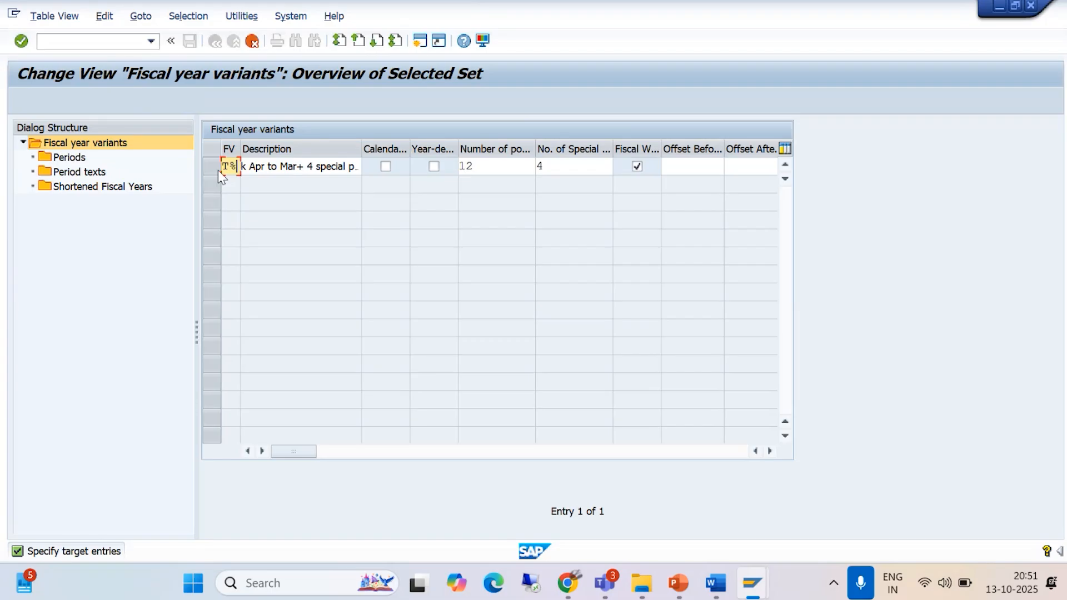
Step: Copy variant T% with all dependent entries and save the new fiscal year variant
{"action": "key", "text": "Return"}
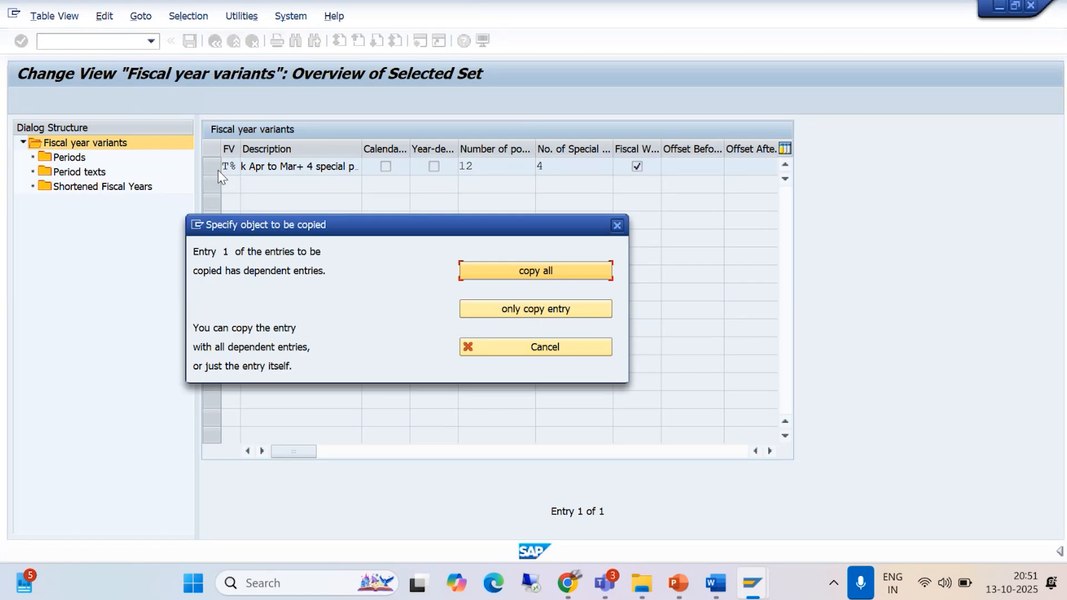
{"action": "left_click", "coordinate": [515, 271]}
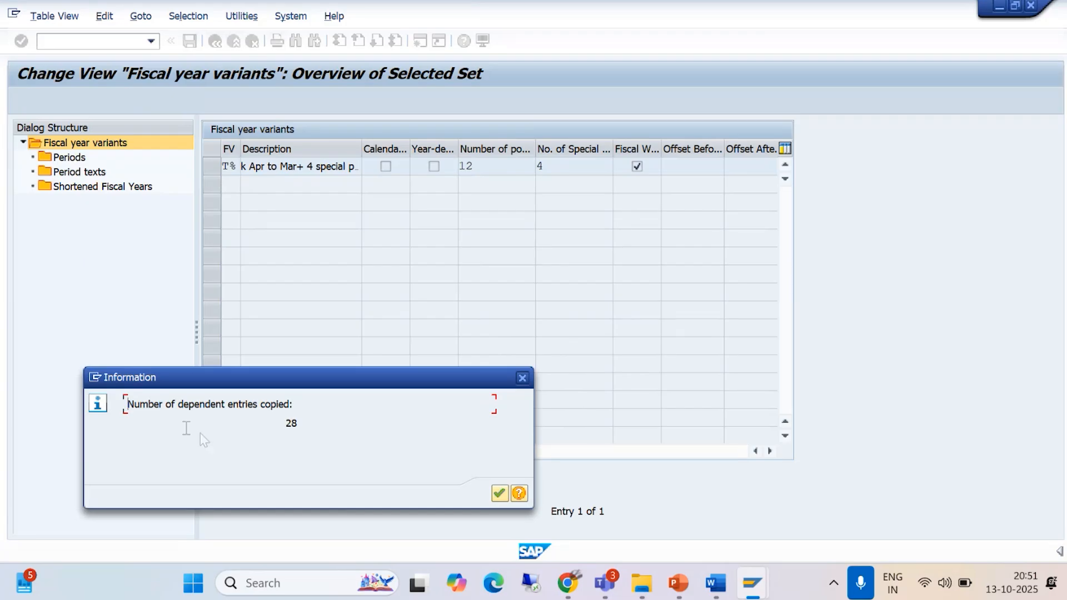
{"action": "left_click", "coordinate": [499, 493]}
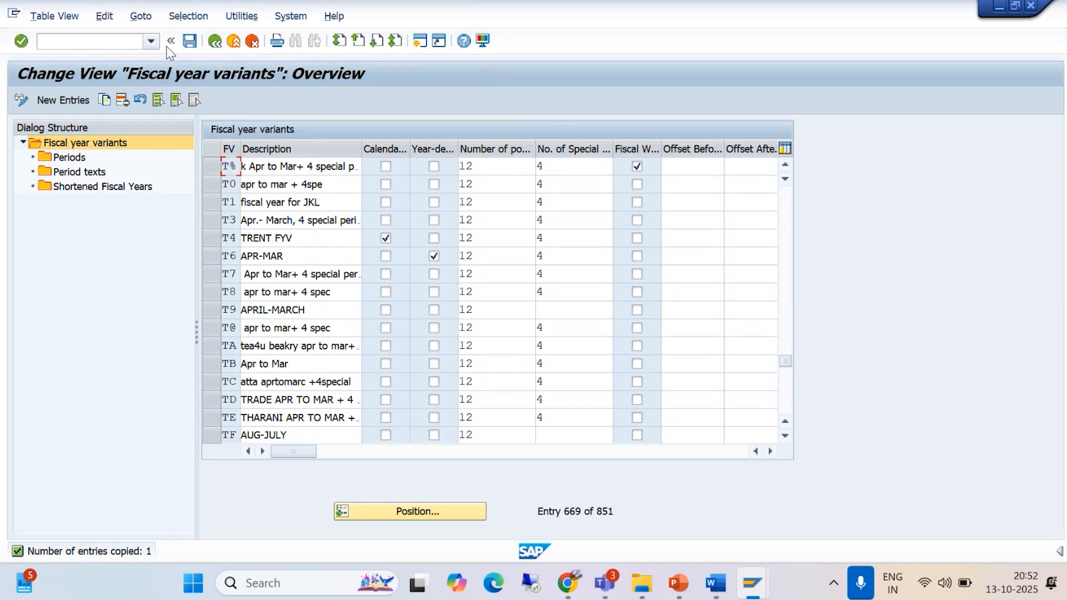
{"action": "left_click", "coordinate": [190, 41]}
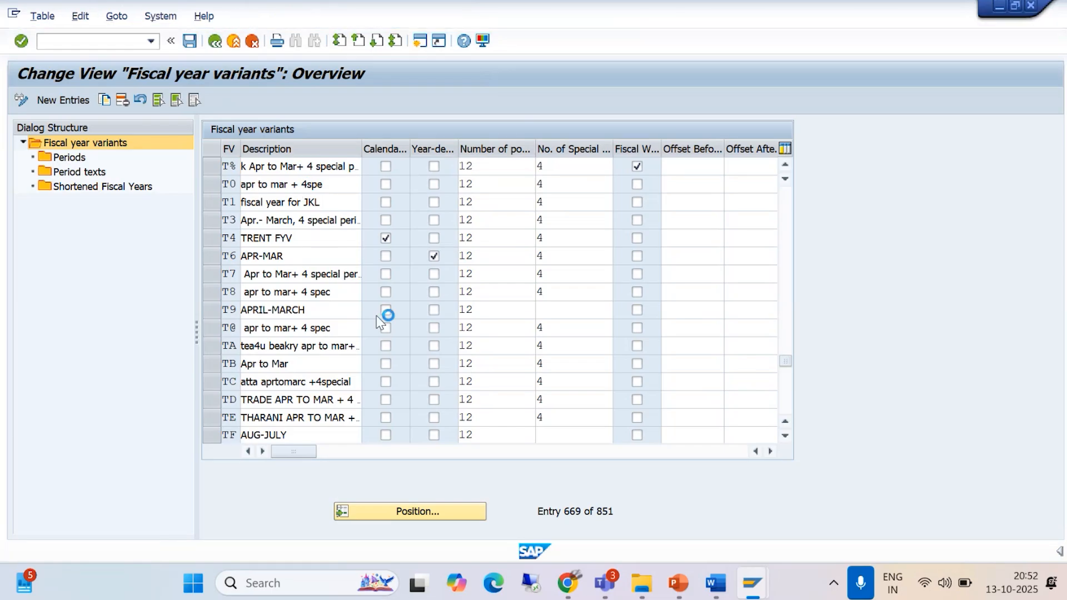
{"action": "left_click", "coordinate": [345, 285]}
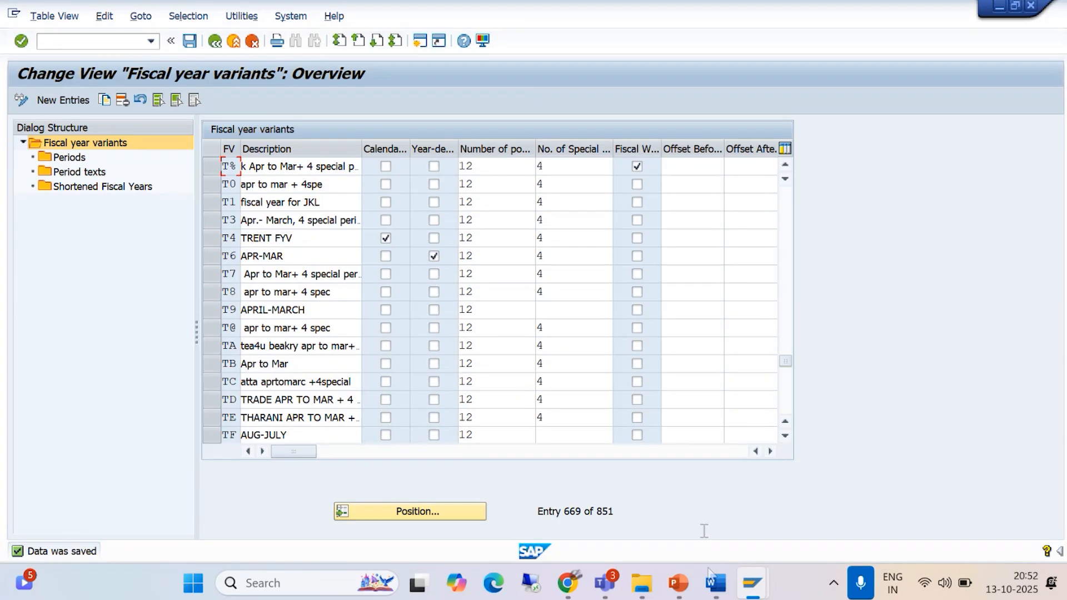
Step: Switch to the Basic Settings document in Word and review the fiscal year variant instructions through the OB37 company code assignment section
{"action": "left_click", "coordinate": [716, 583]}
{"action": "scroll", "coordinate": [499, 343], "scroll_direction": "down", "scroll_amount": 5}
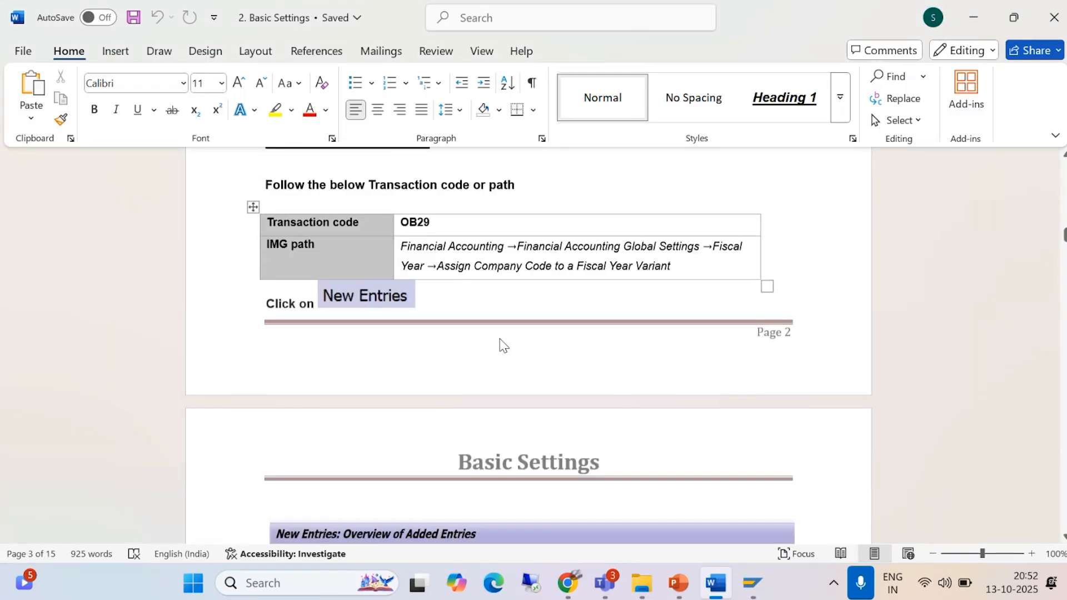
{"action": "scroll", "coordinate": [497, 343], "scroll_direction": "down", "scroll_amount": 2}
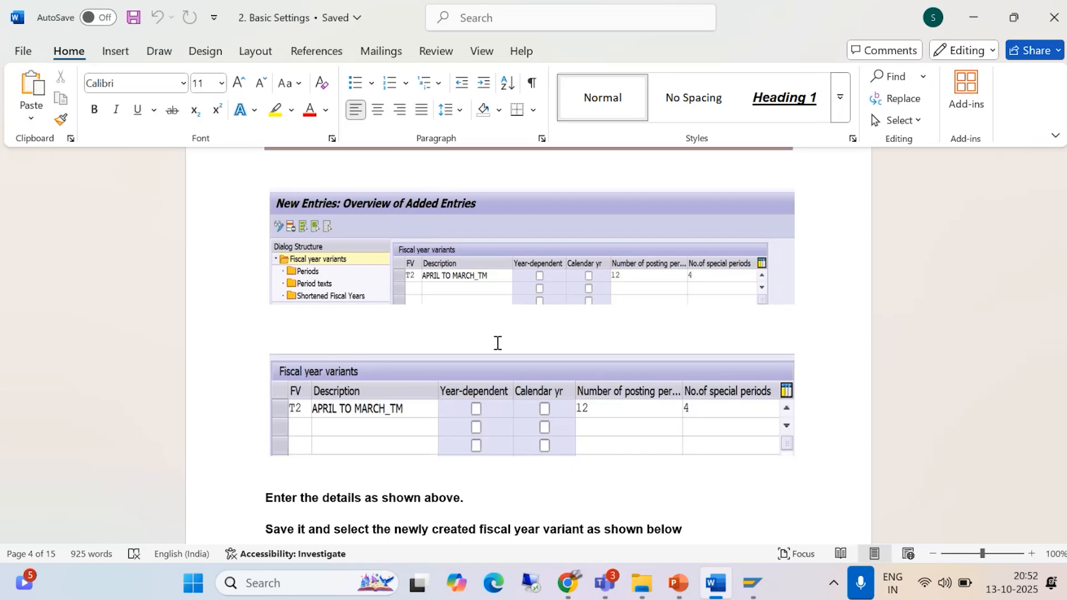
{"action": "scroll", "coordinate": [467, 380], "scroll_direction": "up", "scroll_amount": 2}
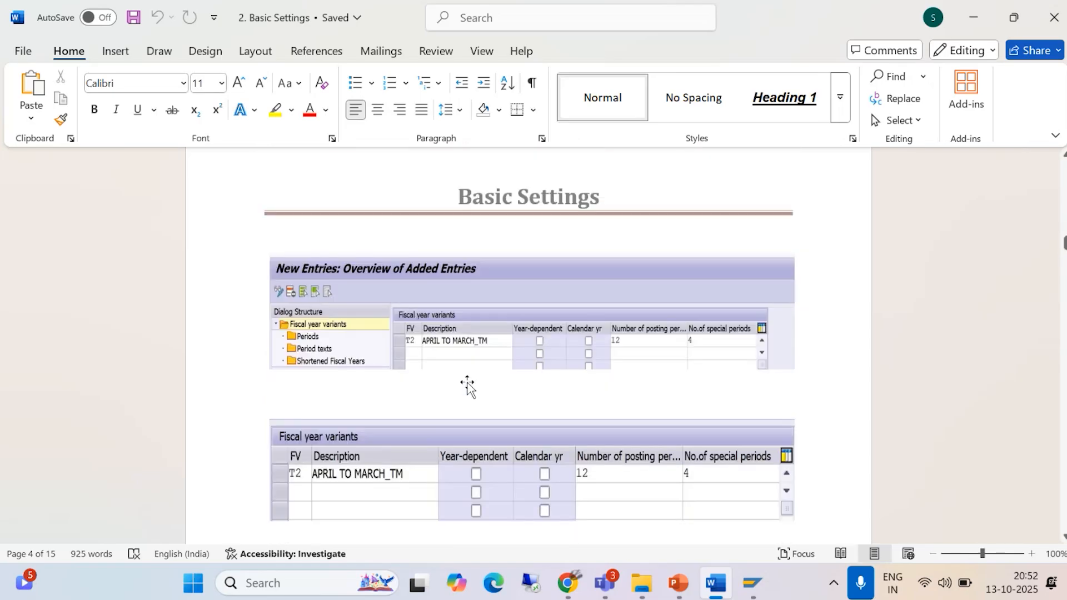
{"action": "scroll", "coordinate": [467, 383], "scroll_direction": "down", "scroll_amount": 5}
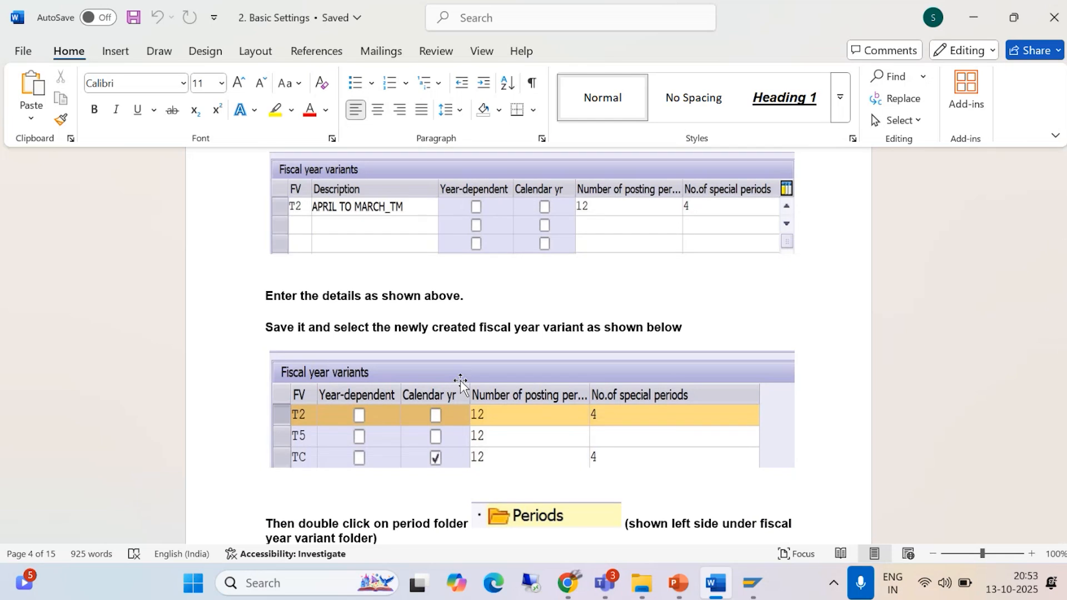
{"action": "scroll", "coordinate": [502, 359], "scroll_direction": "down", "scroll_amount": 4}
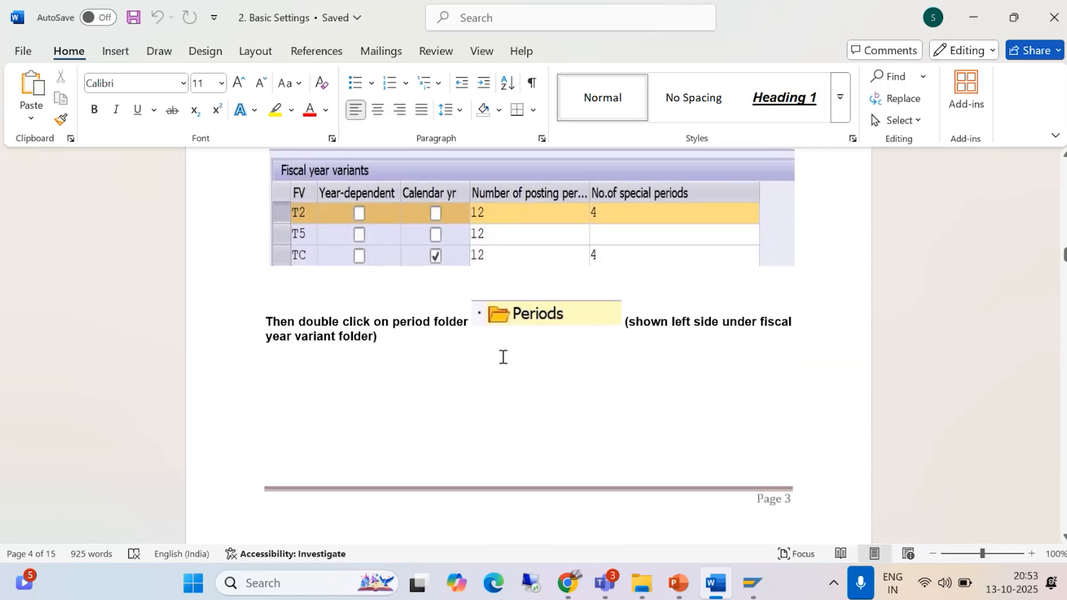
{"action": "scroll", "coordinate": [503, 357], "scroll_direction": "down", "scroll_amount": 8}
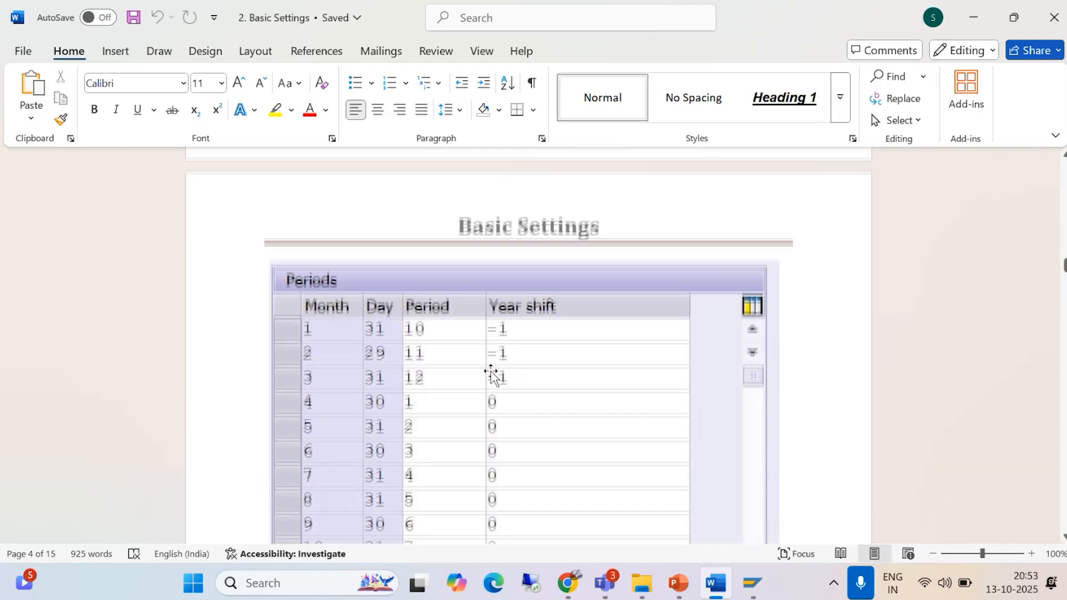
{"action": "scroll", "coordinate": [491, 375], "scroll_direction": "down", "scroll_amount": 10}
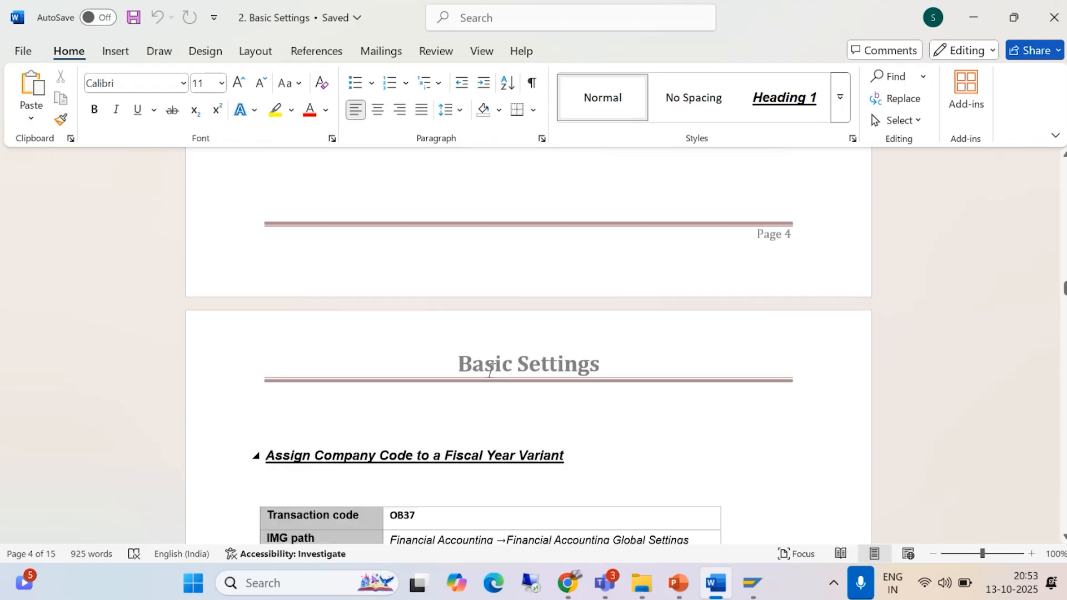
{"action": "scroll", "coordinate": [490, 368], "scroll_direction": "down", "scroll_amount": 2}
{"action": "scroll", "coordinate": [489, 374], "scroll_direction": "down", "scroll_amount": 3}
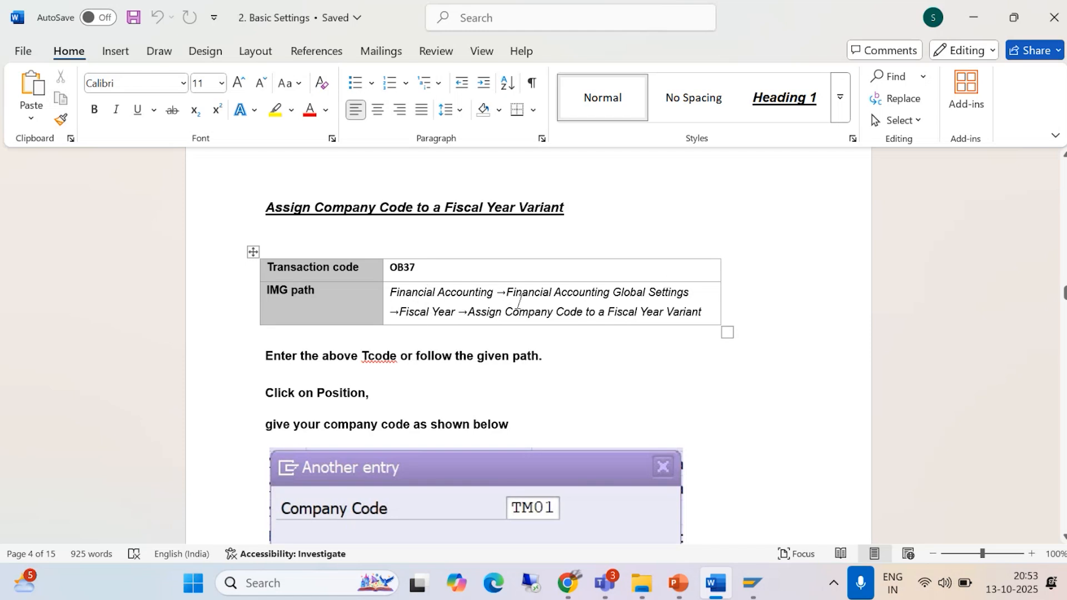
{"action": "left_click_drag", "start_coordinate": [432, 269], "coordinate": [388, 268]}
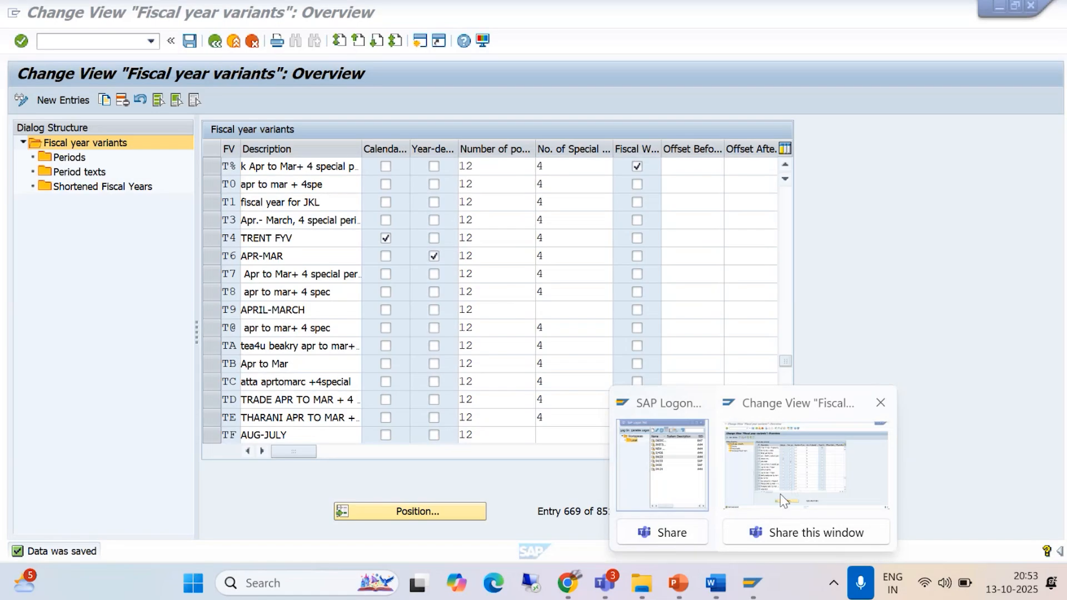
Step: Switch back to SAP and try to start transaction OB37 for assigning company codes to fiscal year variants
{"action": "left_click", "coordinate": [809, 472]}
{"action": "left_click", "coordinate": [64, 43]}
{"action": "type", "text": "/NOB"}
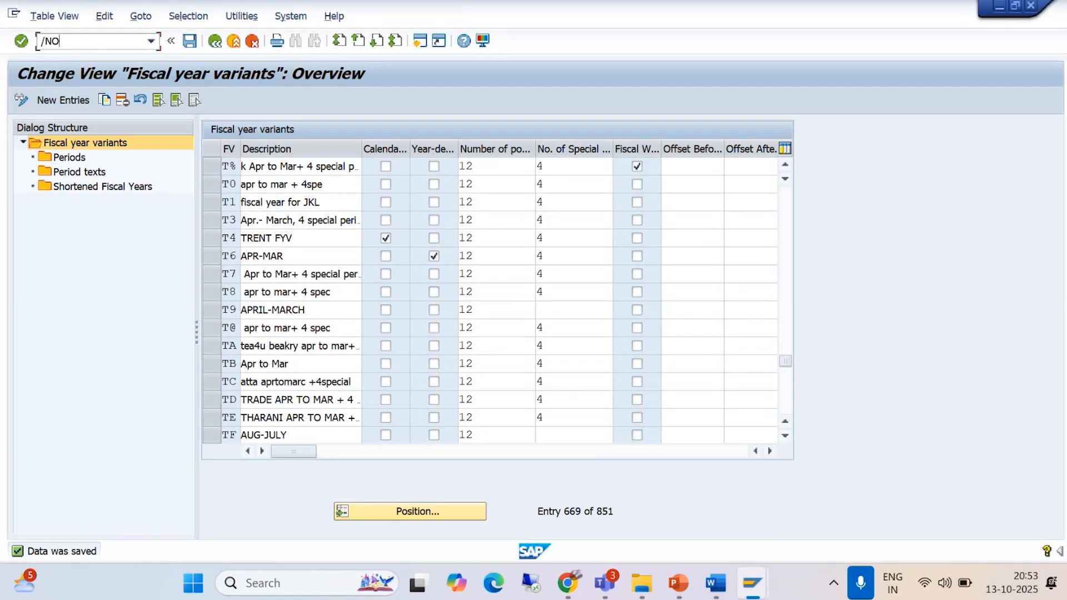
{"action": "type", "text": "7"}
{"action": "key", "text": "Return"}
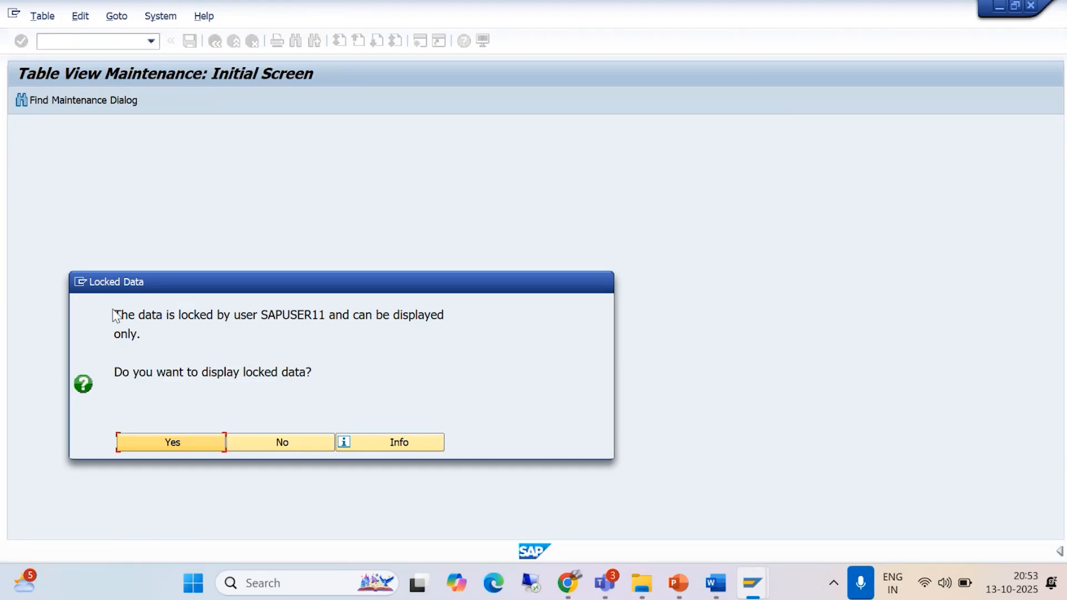
Step: Copy the locking user's name from the locked data message and start transaction SM12
{"action": "left_click_drag", "start_coordinate": [262, 320], "coordinate": [328, 317]}
{"action": "key", "text": "ctrl+c"}
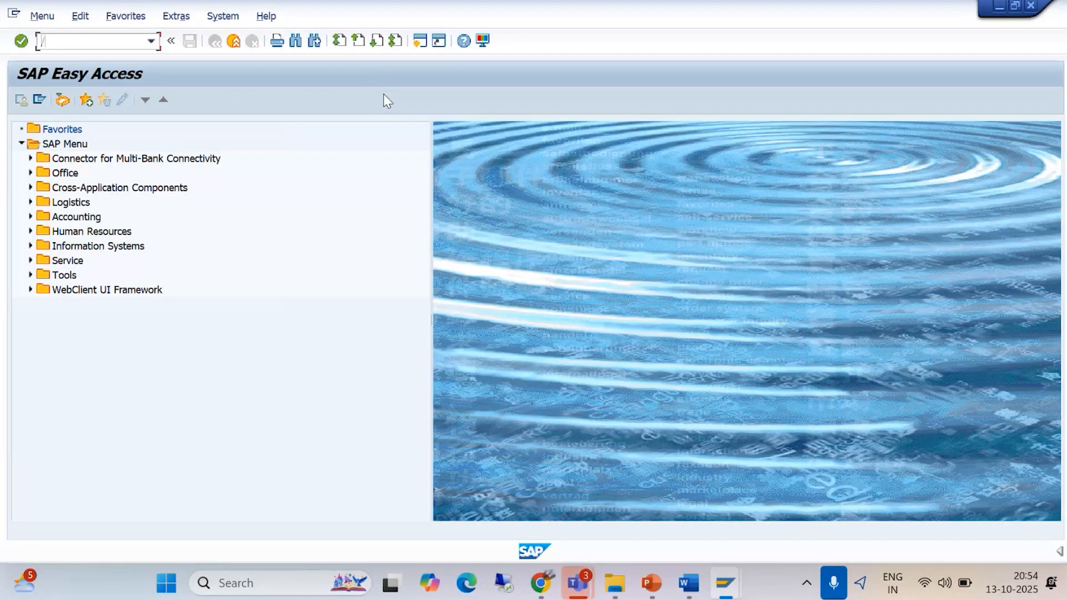
{"action": "type", "text": "NSM12"}
{"action": "key", "text": "Return"}
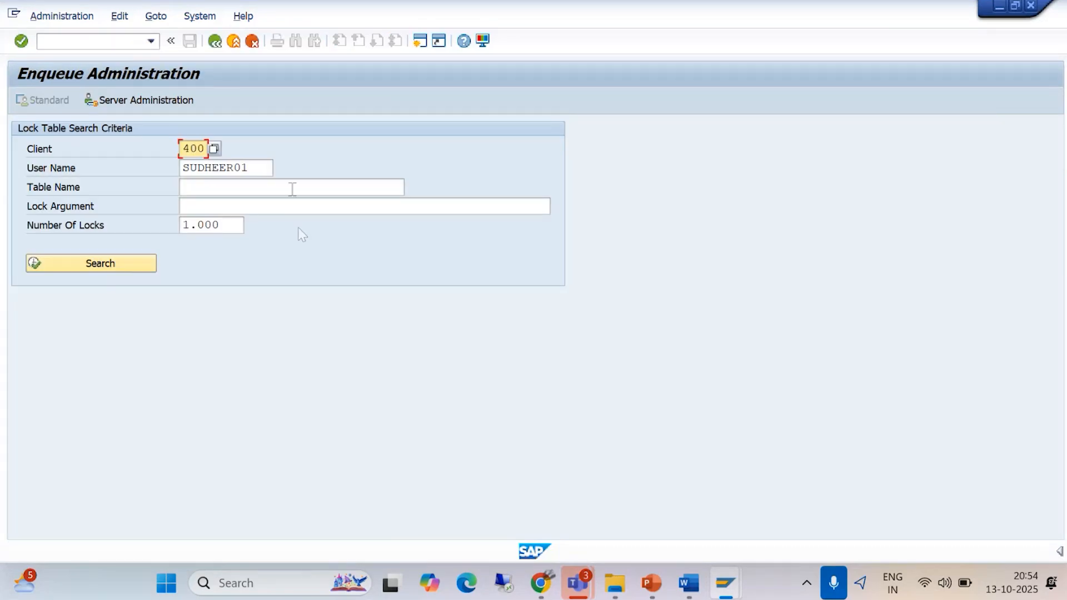
Step: Search the lock table in client 400 using the copied locking user's name as the user name
{"action": "left_click_drag", "start_coordinate": [255, 166], "coordinate": [181, 165]}
{"action": "key", "text": "BackSpace"}
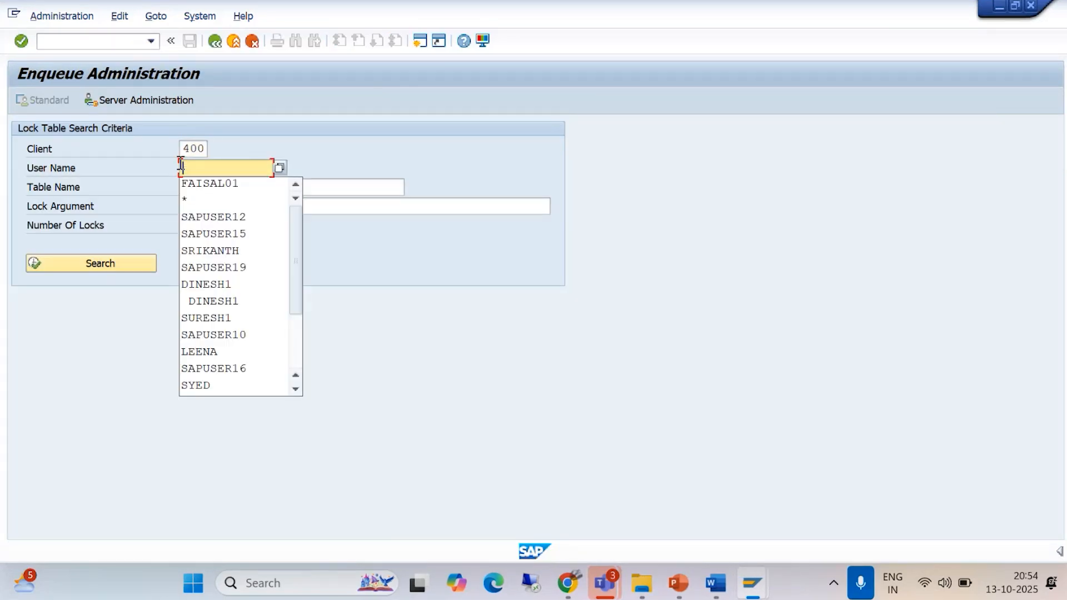
{"action": "key", "text": "ctrl+v"}
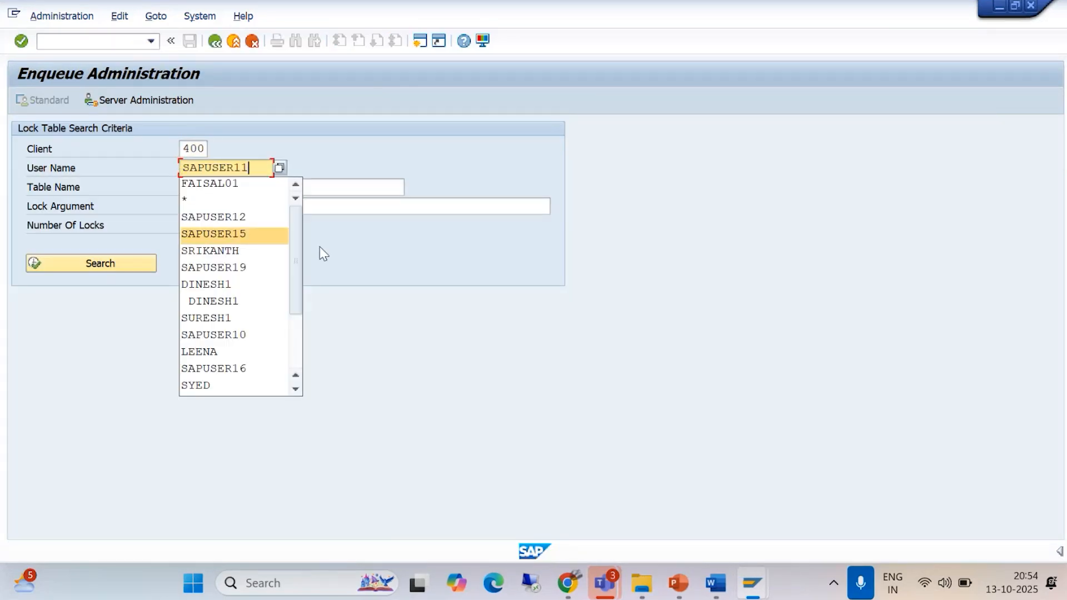
{"action": "left_click", "coordinate": [386, 283]}
{"action": "left_click", "coordinate": [65, 266]}
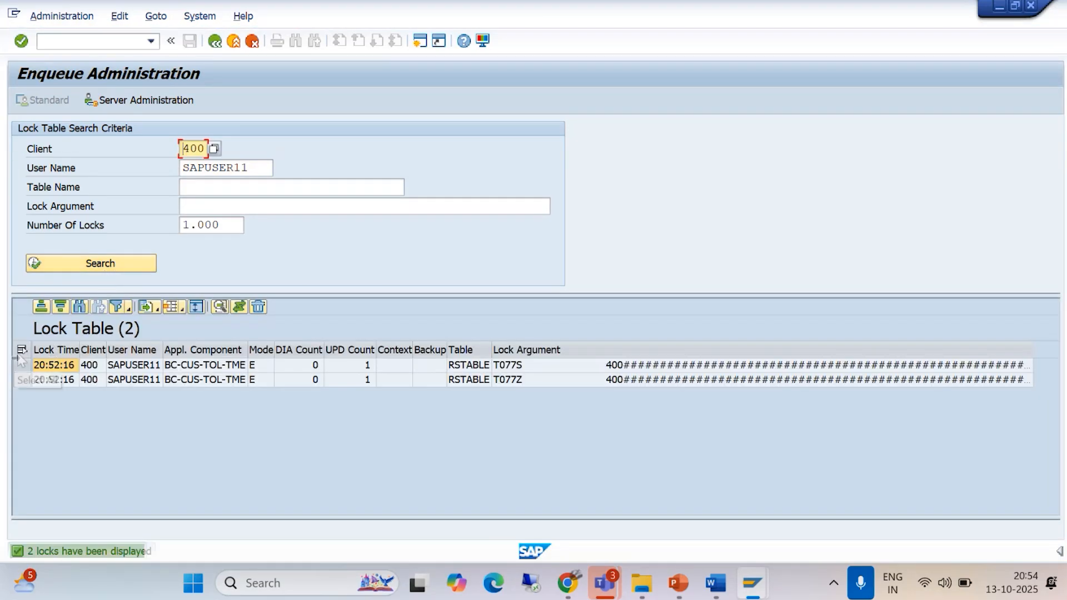
Step: Select all of the locking user's lock entries and delete them
{"action": "left_click", "coordinate": [21, 350]}
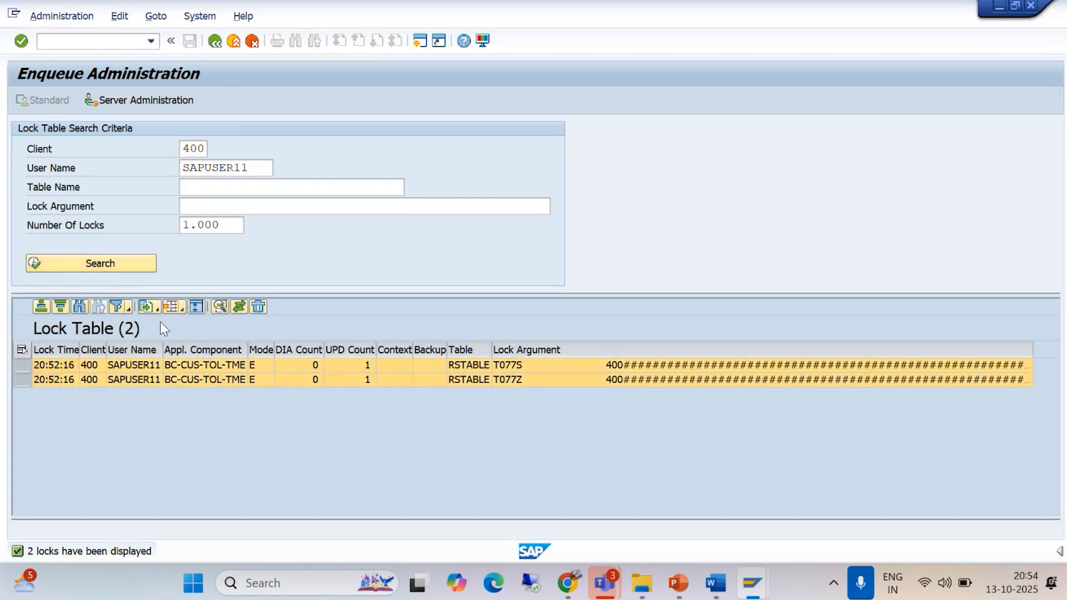
{"action": "left_click", "coordinate": [259, 307]}
{"action": "left_click", "coordinate": [305, 371]}
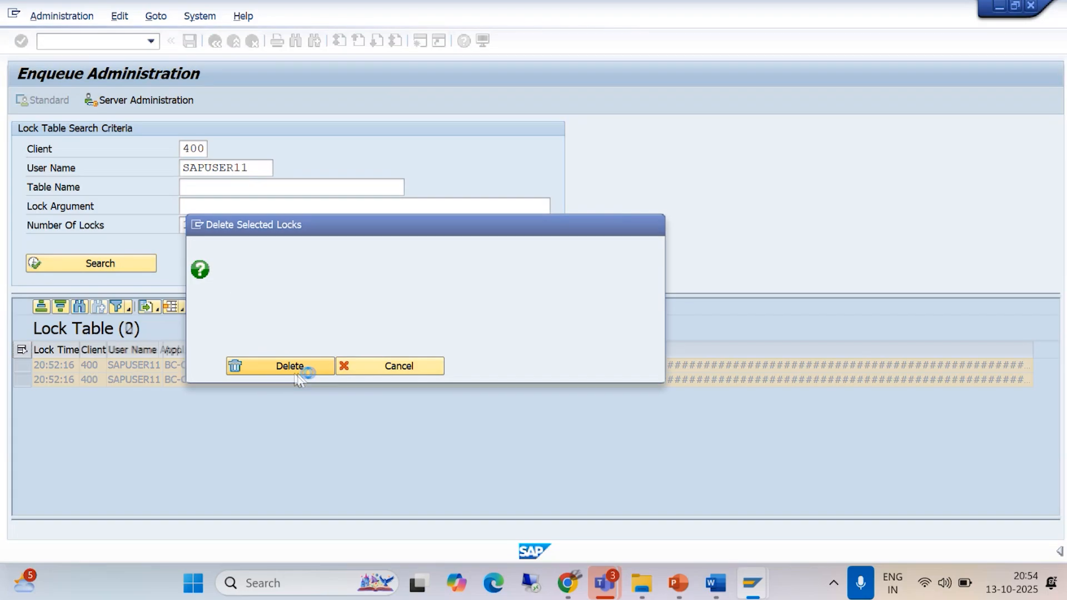
Step: Return to the SAP Easy Access session and start transaction OB37
{"action": "mouse_move", "coordinate": [752, 583]}
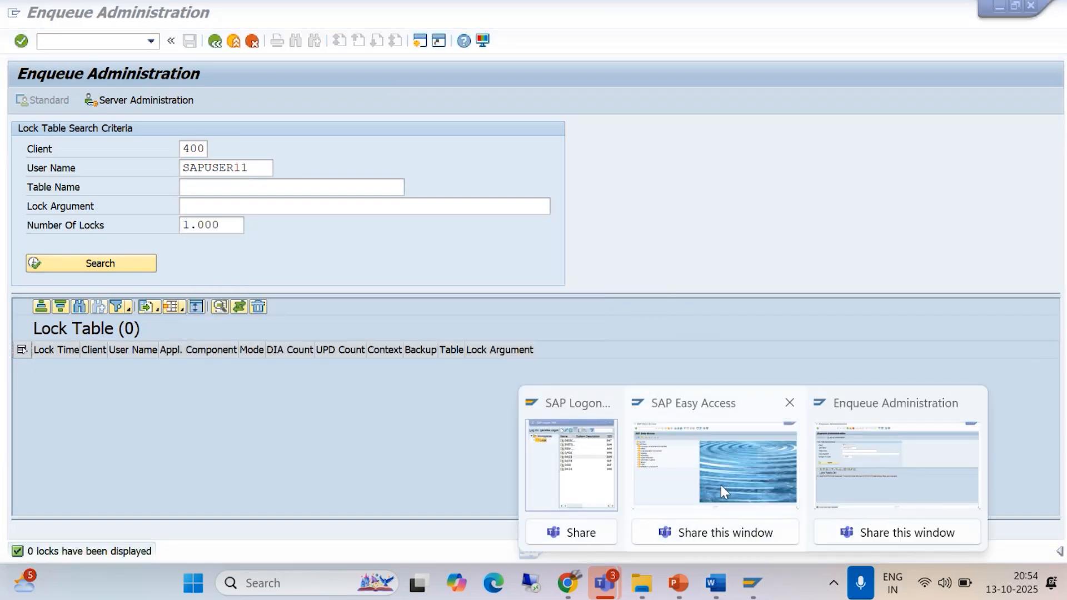
{"action": "left_click", "coordinate": [722, 485]}
{"action": "left_click", "coordinate": [150, 41]}
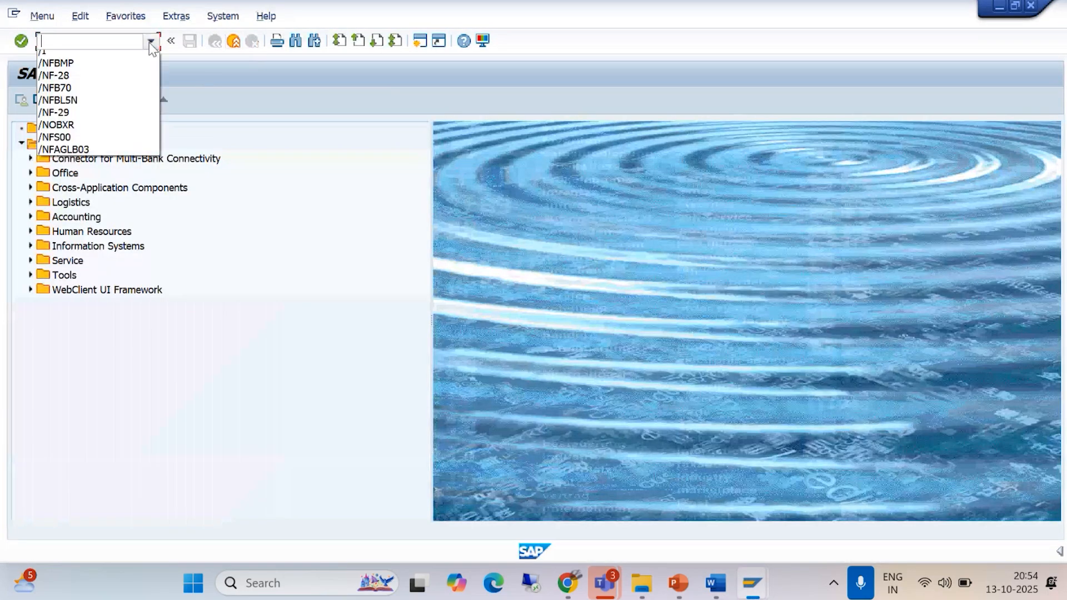
{"action": "left_click", "coordinate": [122, 70]}
{"action": "left_click", "coordinate": [101, 44]}
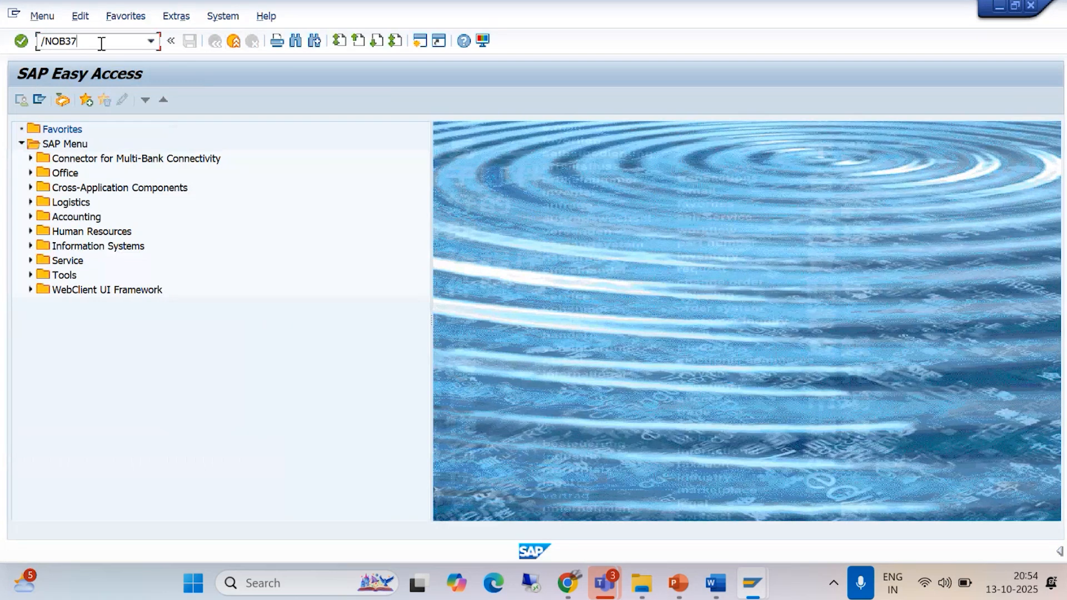
{"action": "key", "text": "Return"}
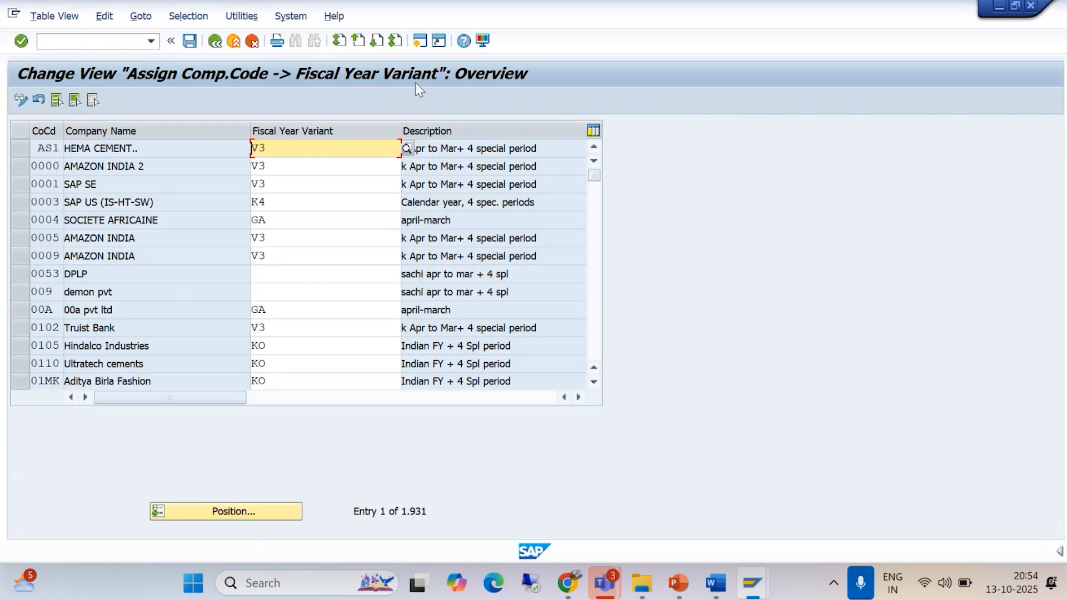
Step: Position the company code assignment list on company code TMT1
{"action": "left_click", "coordinate": [220, 512]}
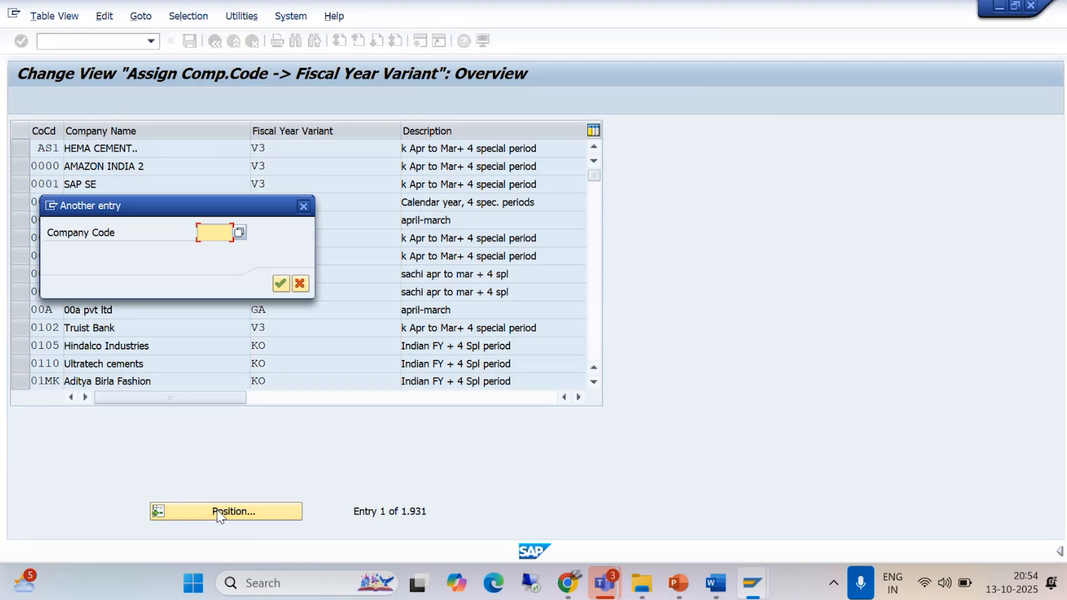
{"action": "type", "text": "TMT1"}
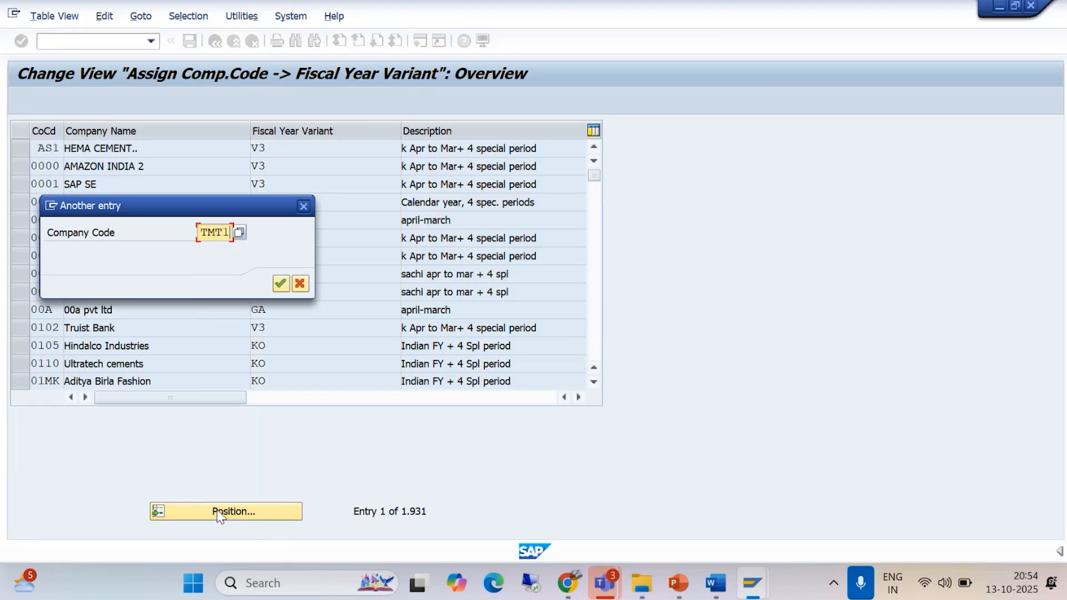
{"action": "left_click", "coordinate": [281, 284]}
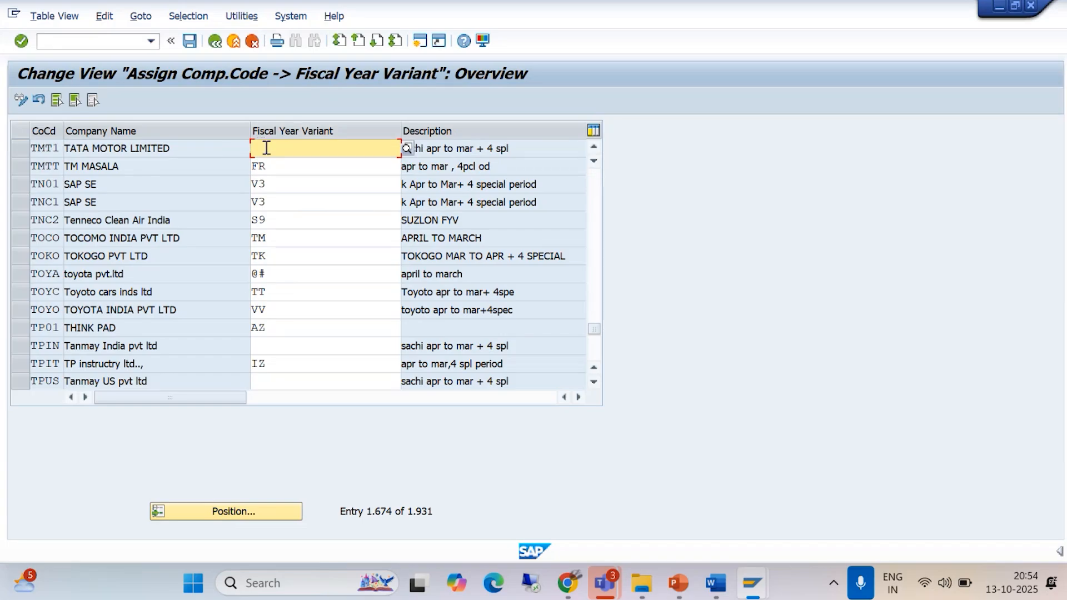
{"action": "type", "text": "V3"}
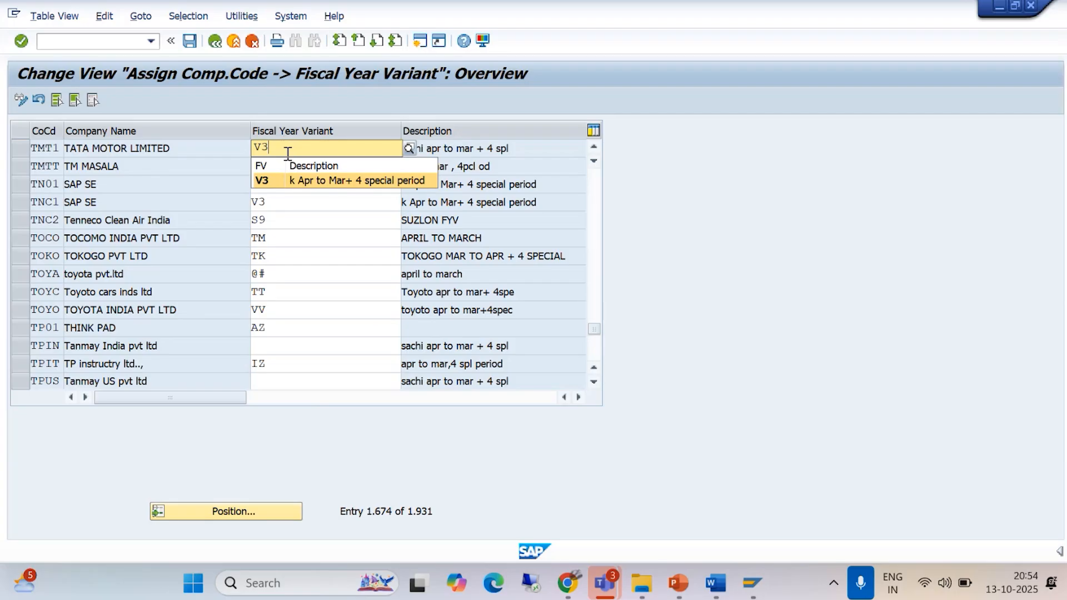
{"action": "key", "text": "BackSpace"}
{"action": "key", "text": "BackSpace"}
Step: Assign fiscal year variant T% to company code TMT1
{"action": "type", "text": "T"}
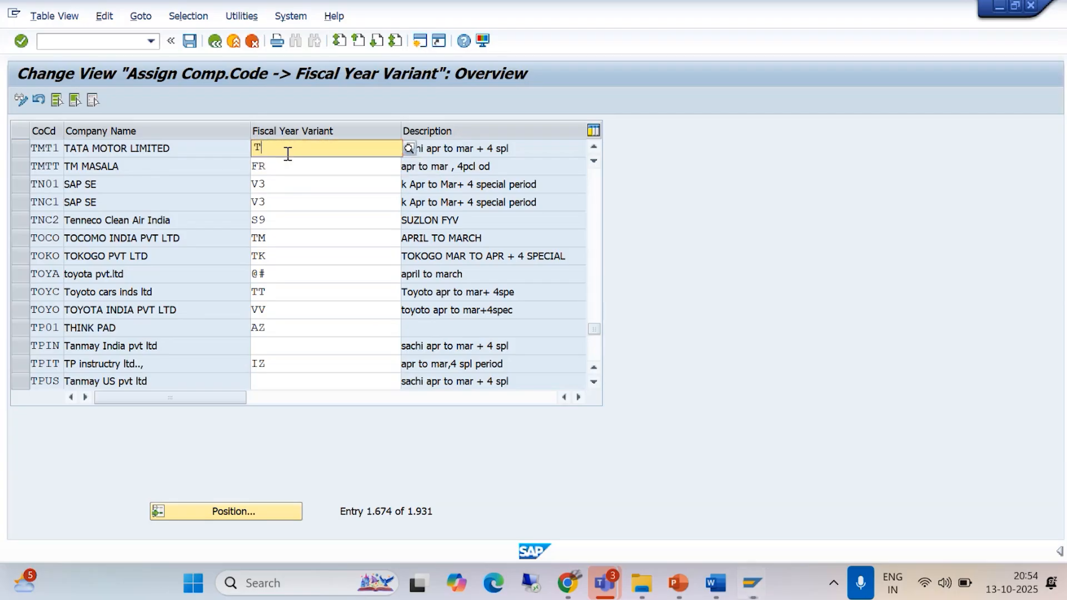
{"action": "type", "text": "%"}
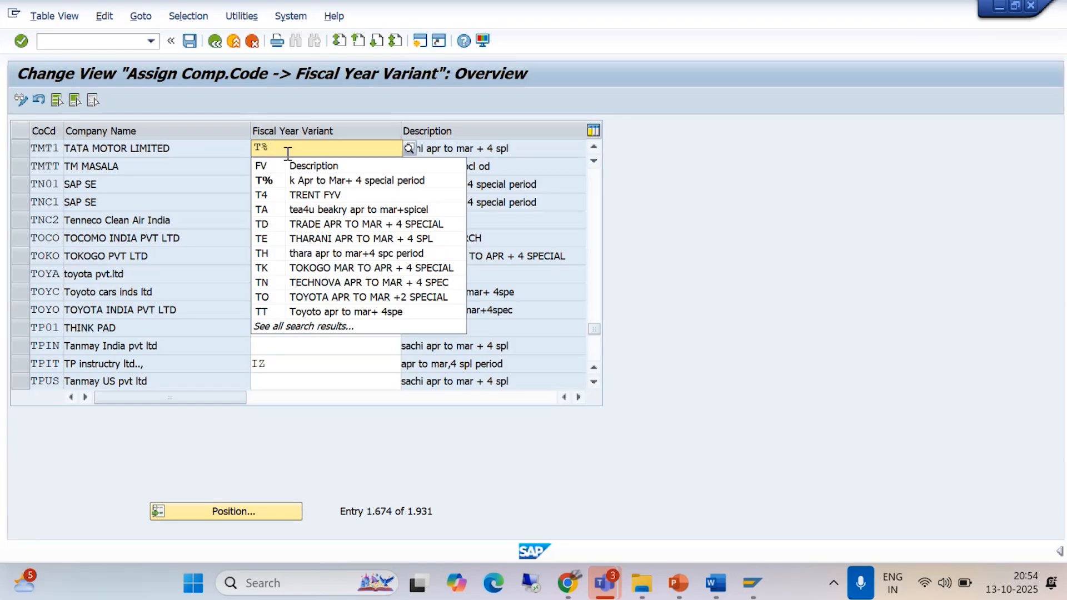
{"action": "left_click", "coordinate": [292, 182]}
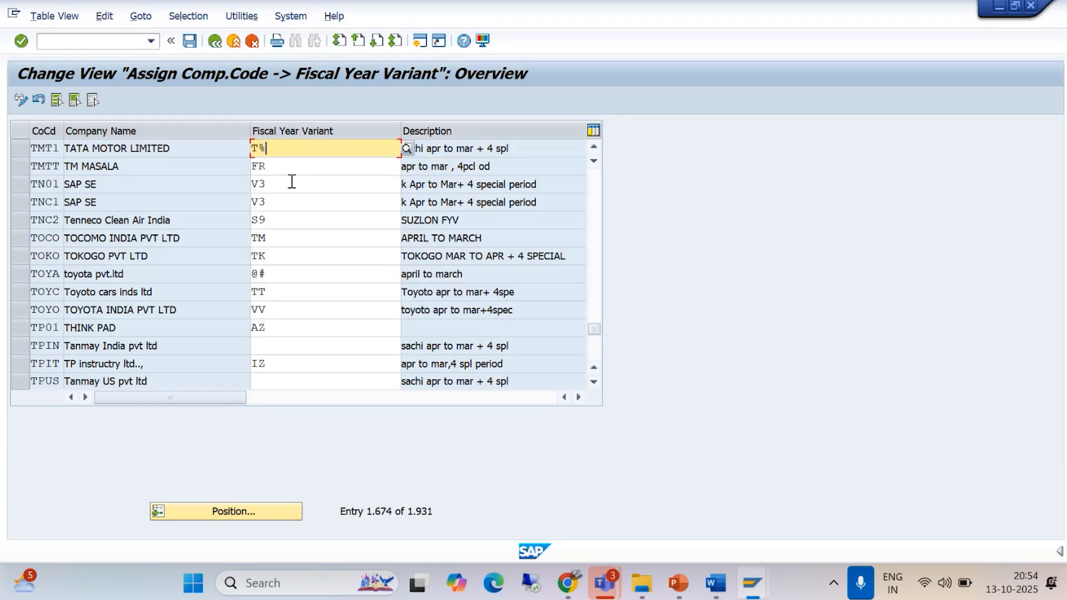
{"action": "key", "text": "Return"}
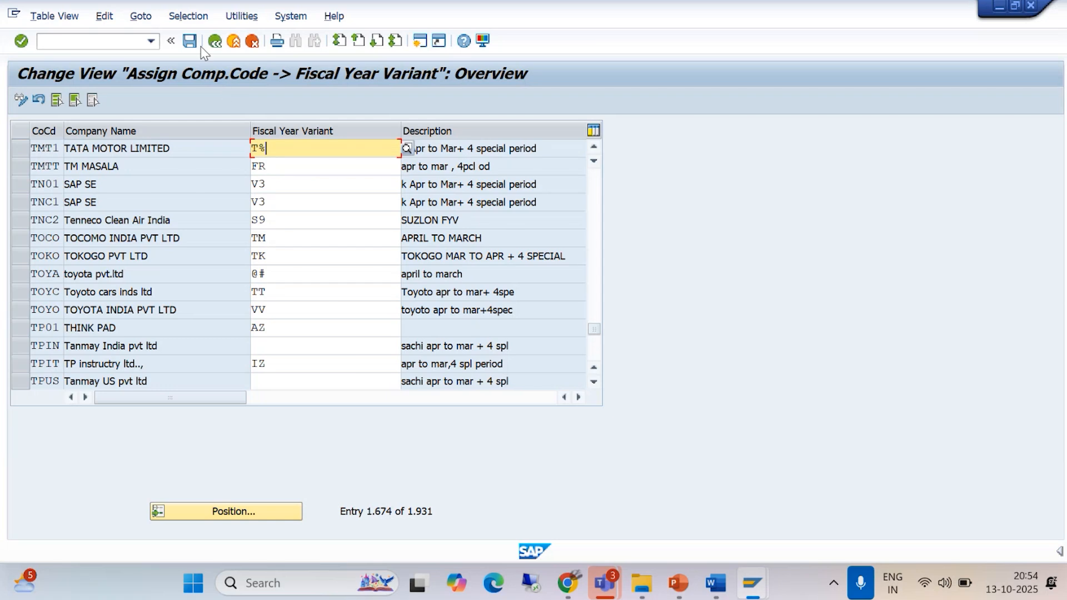
Step: Save the fiscal year variant assignment under the proposed customizing request TATA GROUP OF COMPANIES (TATGRP)
{"action": "left_click", "coordinate": [190, 41]}
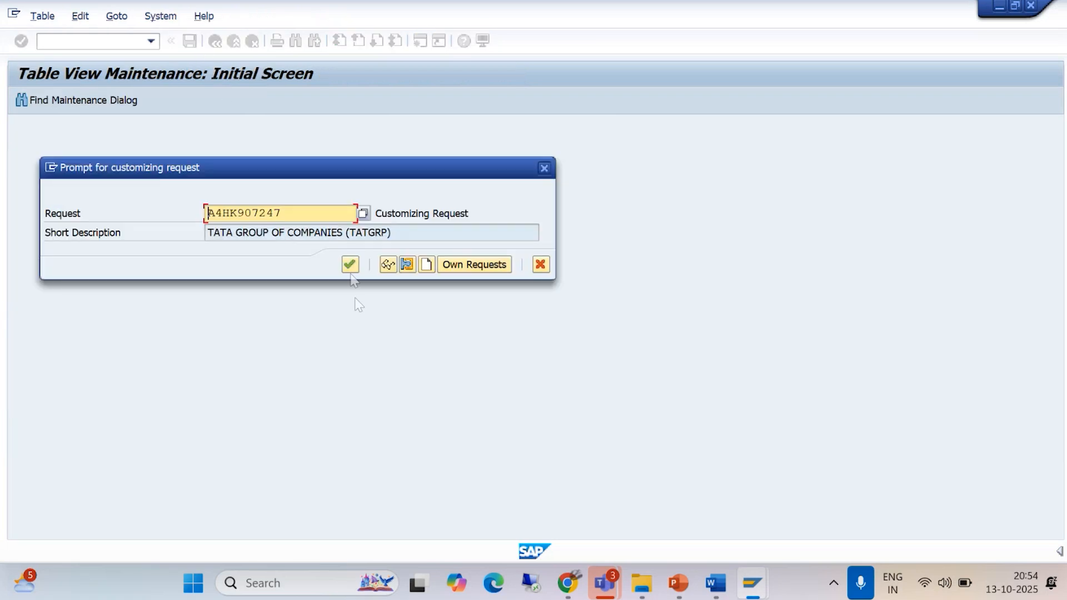
{"action": "left_click", "coordinate": [350, 265]}
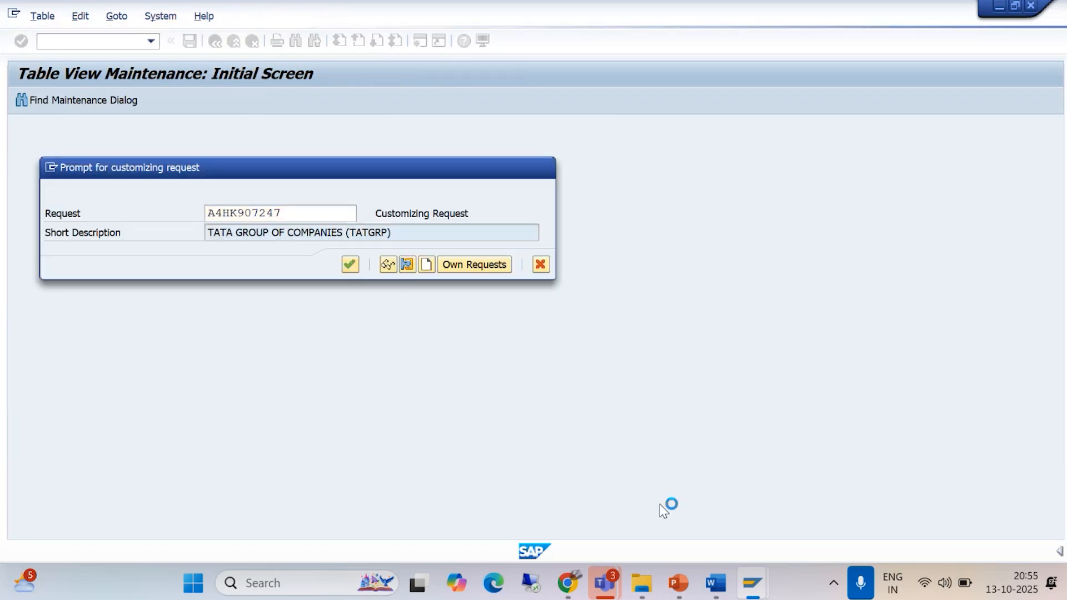
{"action": "left_click", "coordinate": [723, 582]}
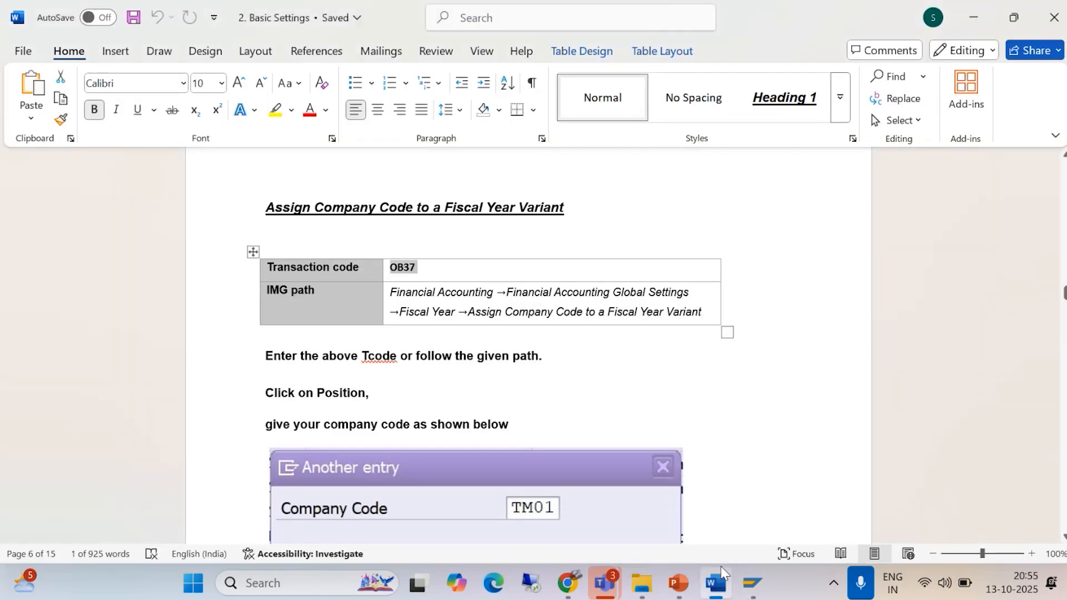
{"action": "mouse_move", "coordinate": [752, 582]}
{"action": "mouse_move", "coordinate": [773, 492]}
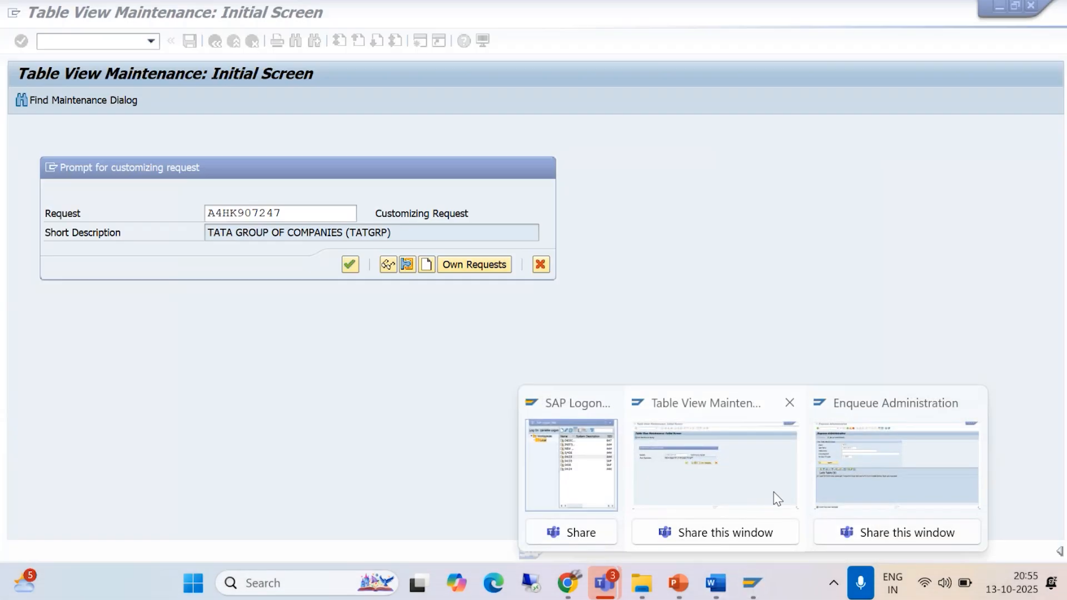
{"action": "left_click", "coordinate": [710, 496]}
{"action": "left_click", "coordinate": [350, 264]}
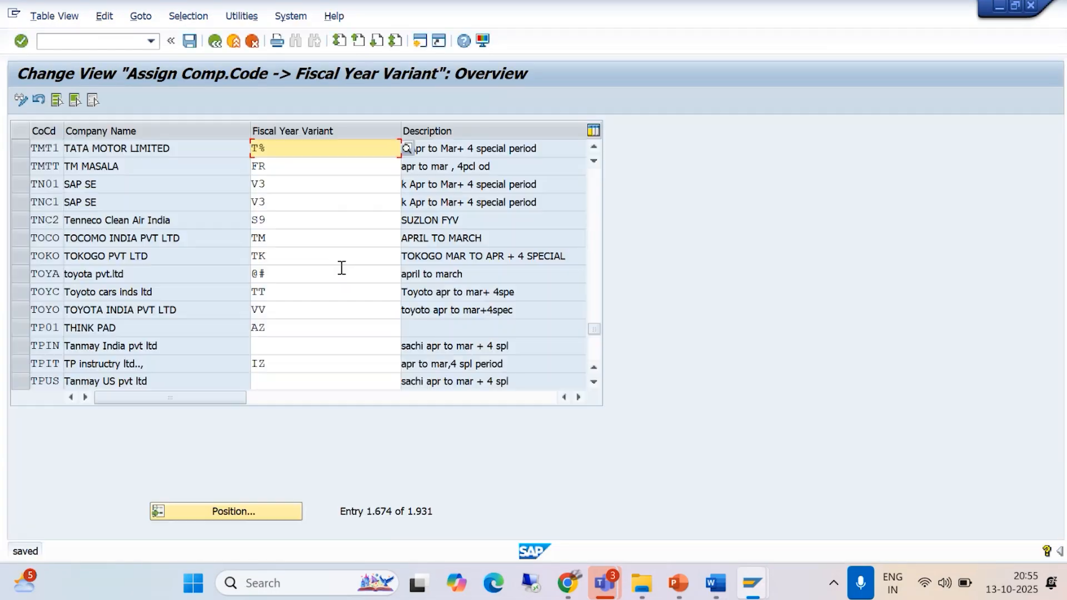
Step: Read the Define Field Status Variant section in the Word Basic Settings document, and open the matching OBC4/OBC5 slide in PowerPoint
{"action": "left_click", "coordinate": [716, 582]}
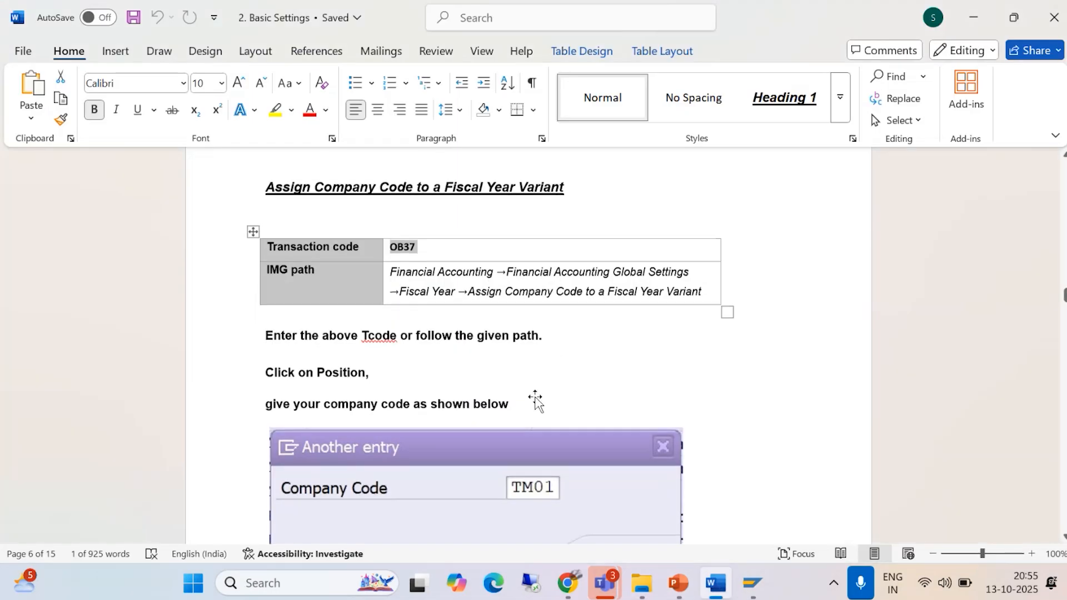
{"action": "scroll", "coordinate": [529, 399], "scroll_direction": "down", "scroll_amount": 6}
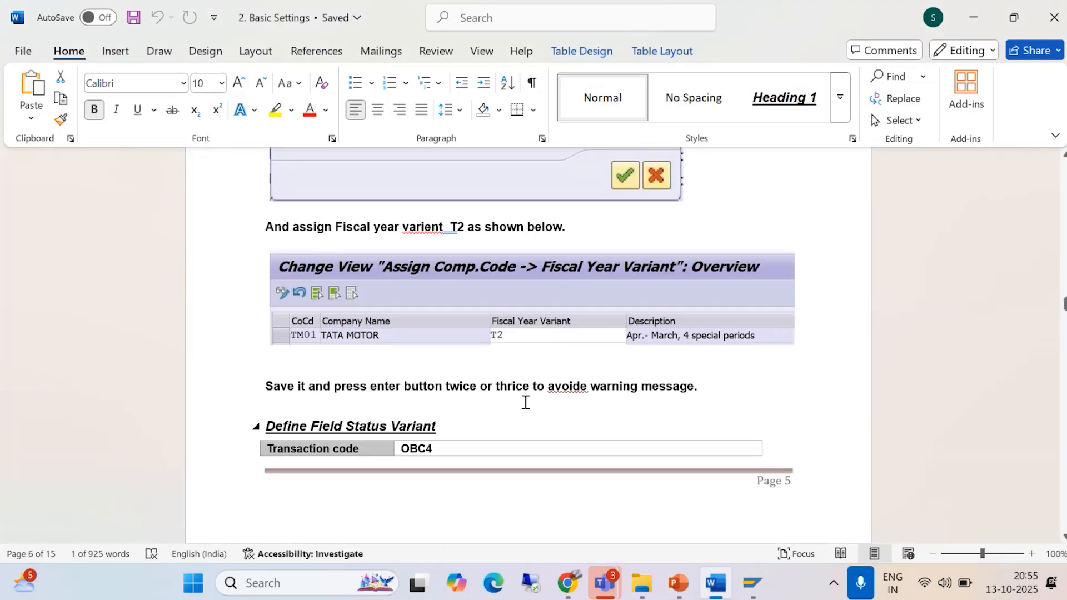
{"action": "scroll", "coordinate": [526, 402], "scroll_direction": "down", "scroll_amount": 3}
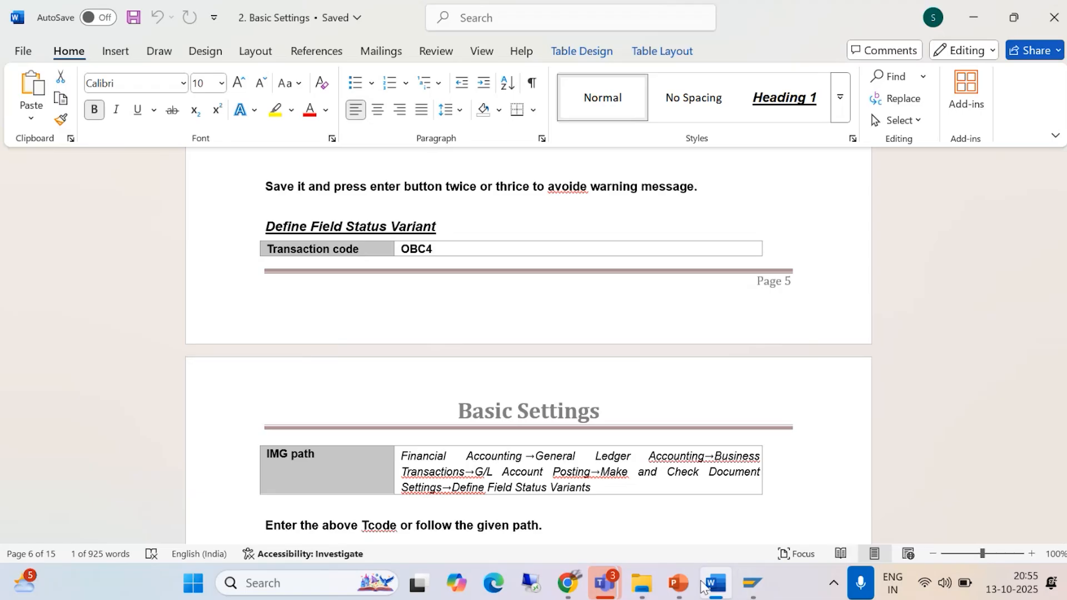
{"action": "left_click", "coordinate": [678, 584]}
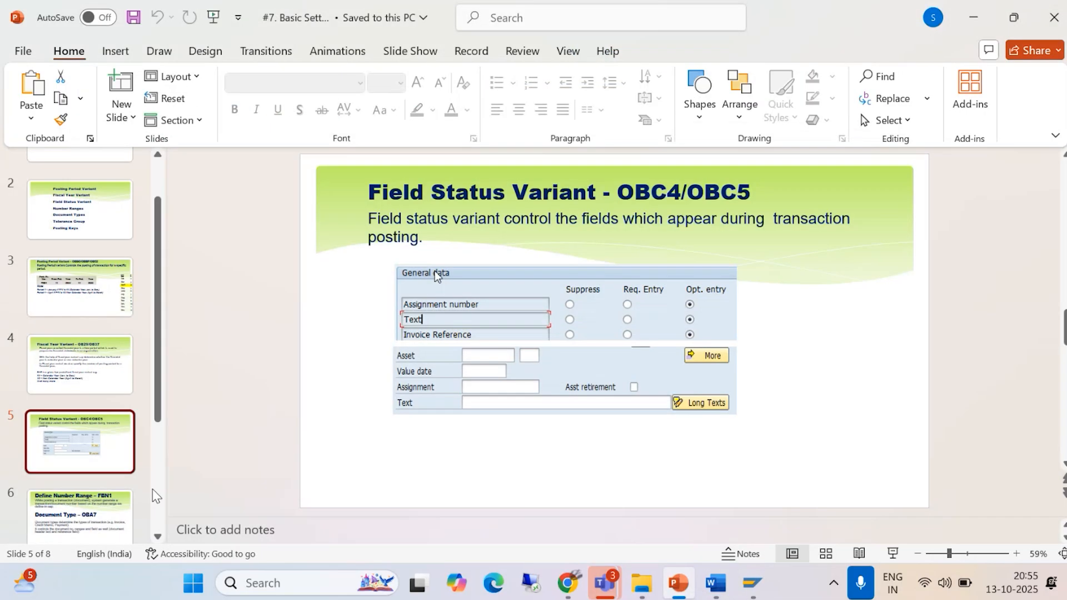
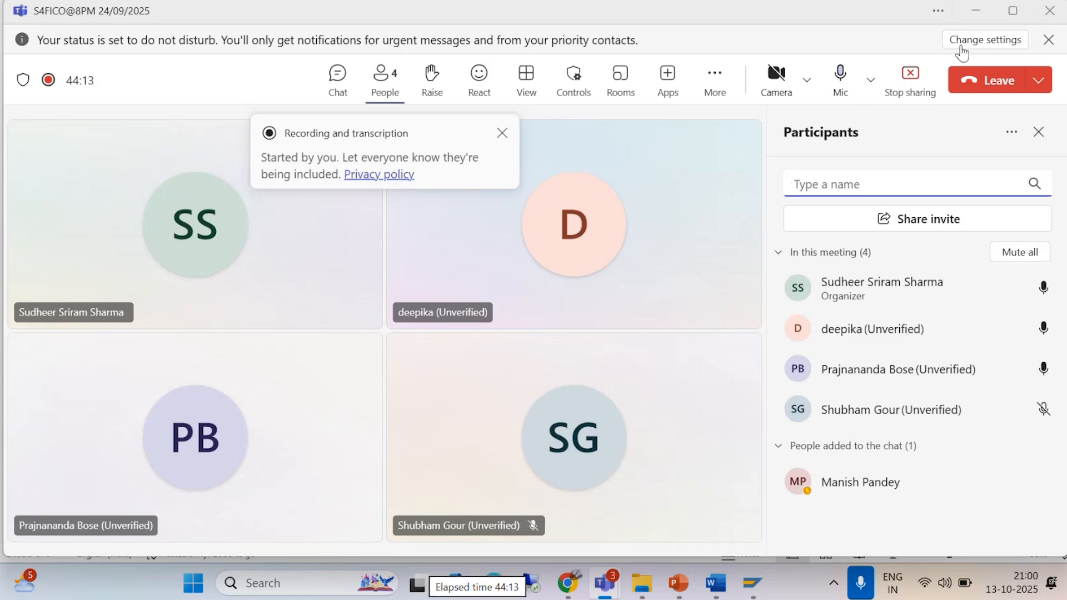
{"action": "left_click", "coordinate": [977, 6]}
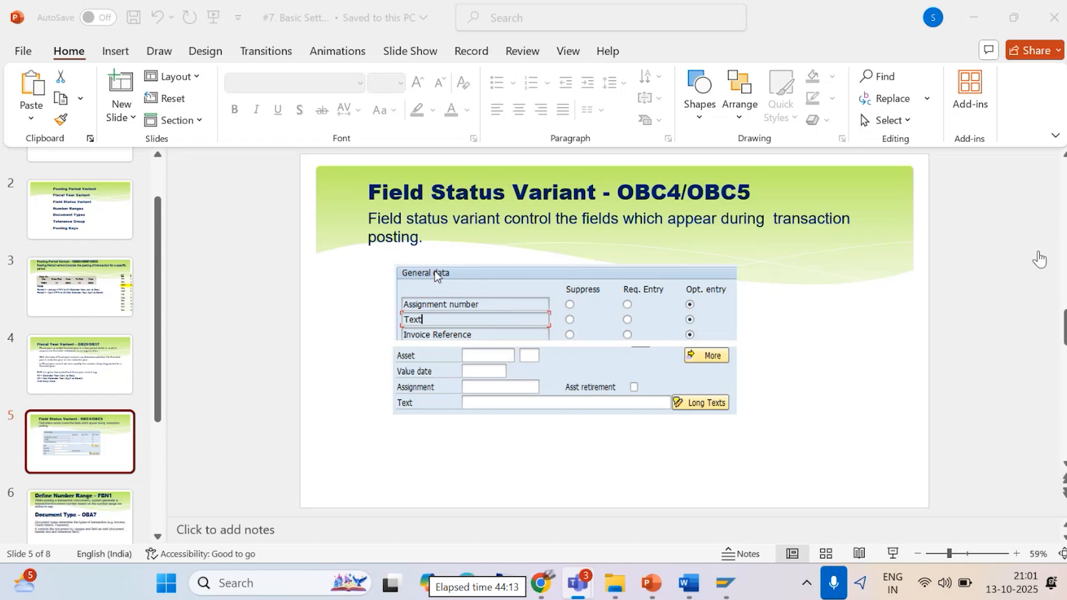
{"action": "left_click", "coordinate": [1038, 257]}
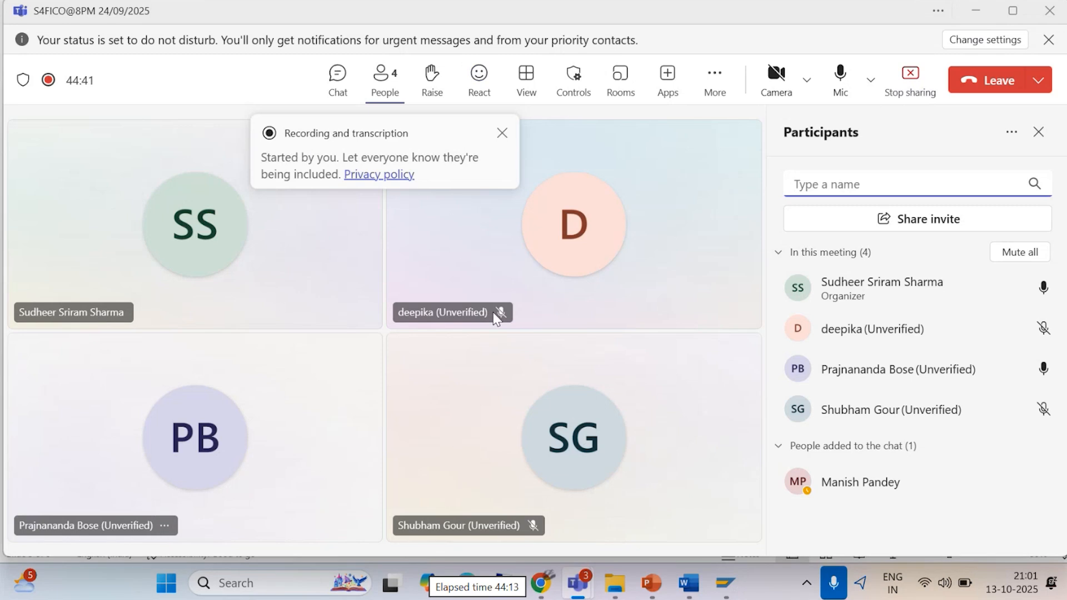
{"action": "left_click", "coordinate": [980, 15]}
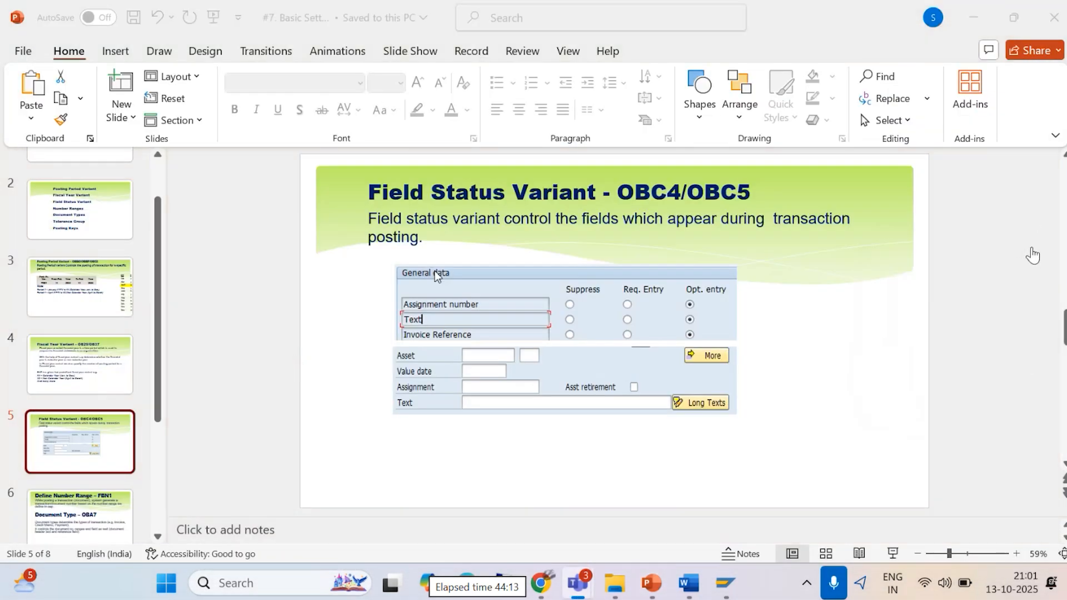
{"action": "left_click", "coordinate": [1032, 253]}
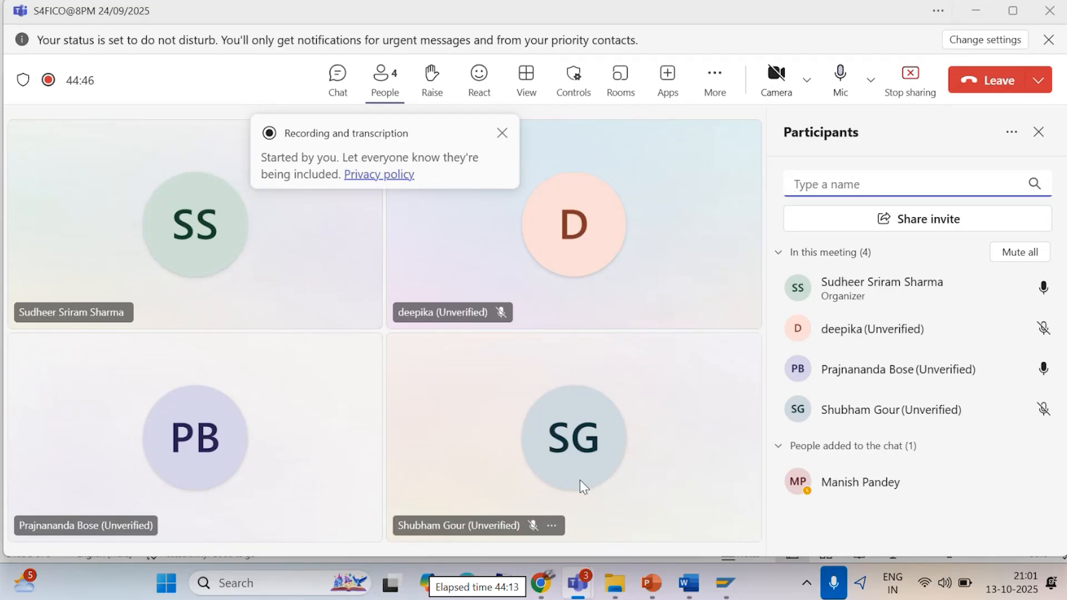
{"action": "mouse_move", "coordinate": [559, 454]}
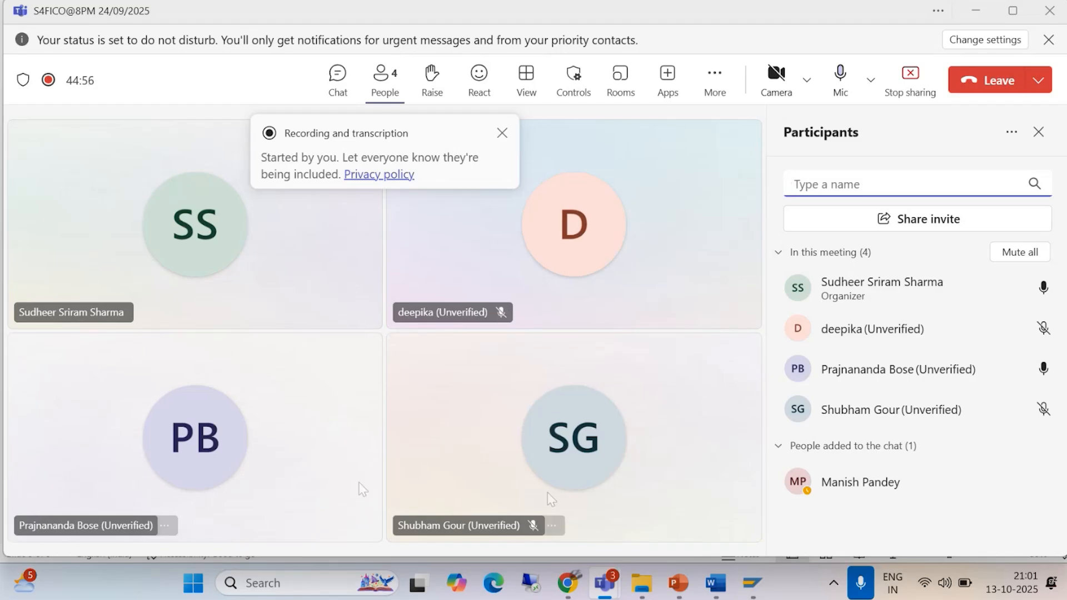
{"action": "left_click", "coordinate": [981, 10]}
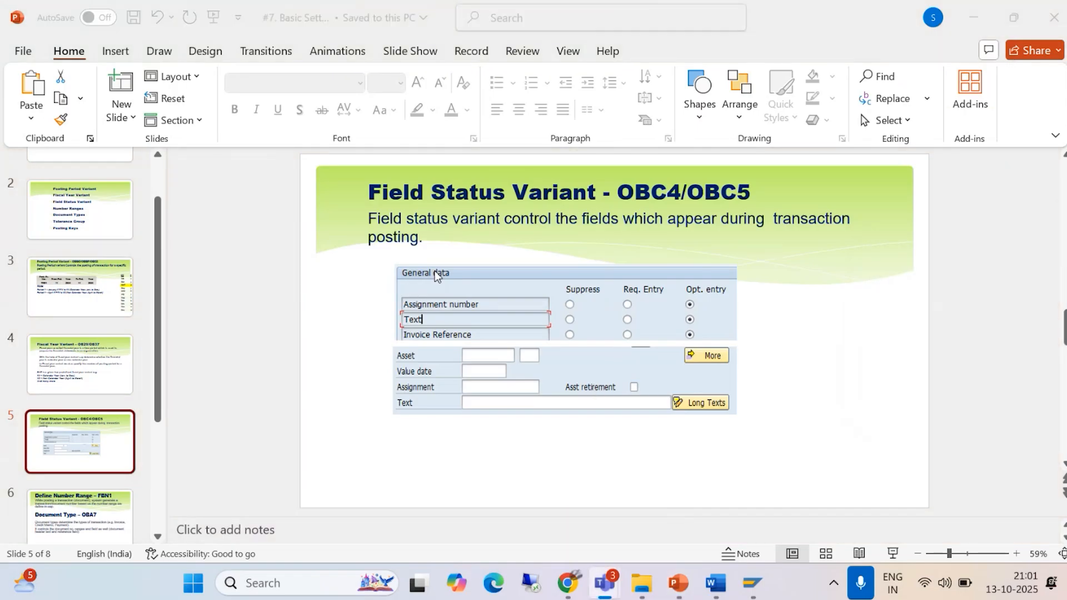
{"action": "left_click", "coordinate": [1029, 250]}
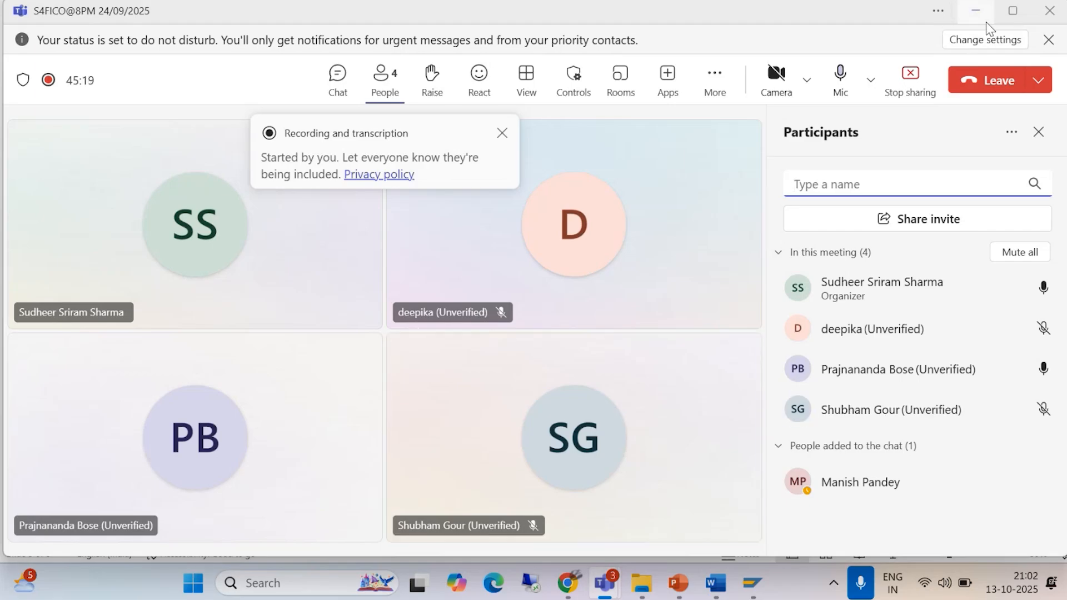
{"action": "left_click", "coordinate": [976, 13]}
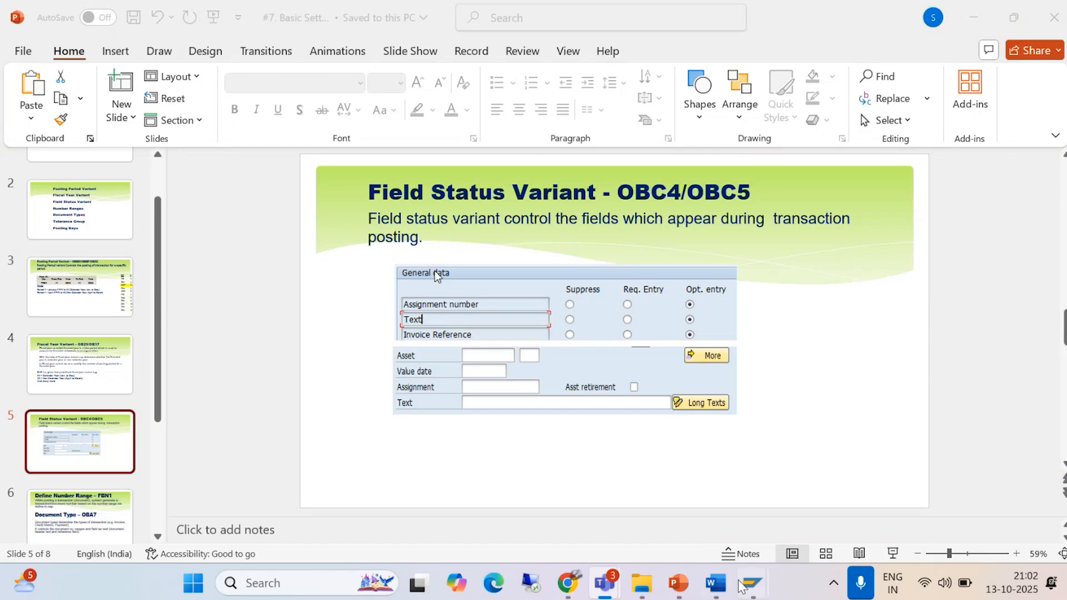
Step: Compare the line item Text field on SAP's G/L account document entry screen with the Field Status Variant slide in PowerPoint
{"action": "mouse_move", "coordinate": [754, 567]}
{"action": "left_click", "coordinate": [744, 486]}
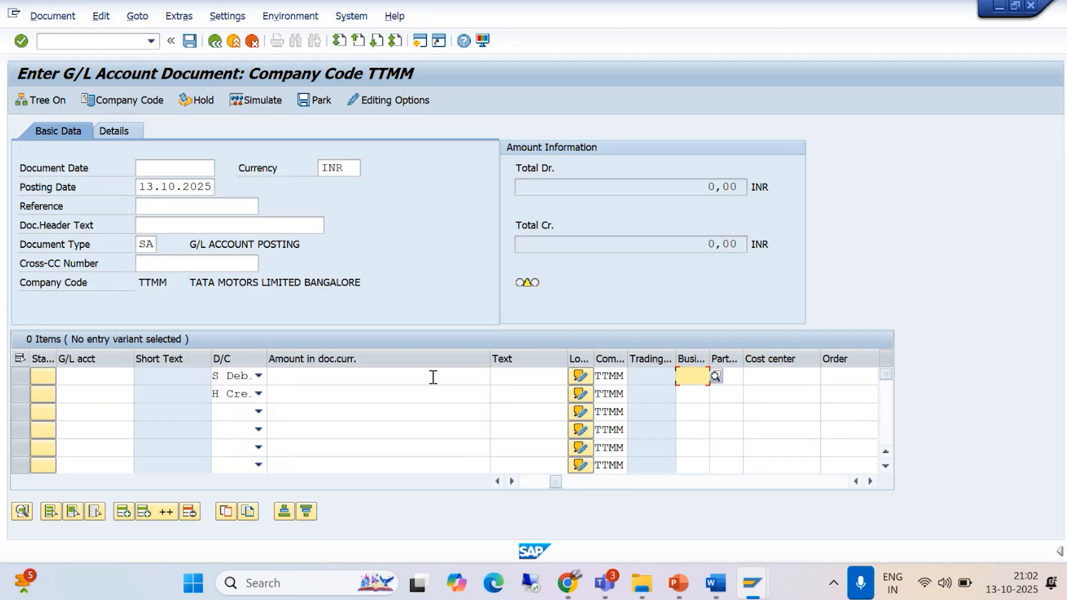
{"action": "left_click", "coordinate": [511, 375]}
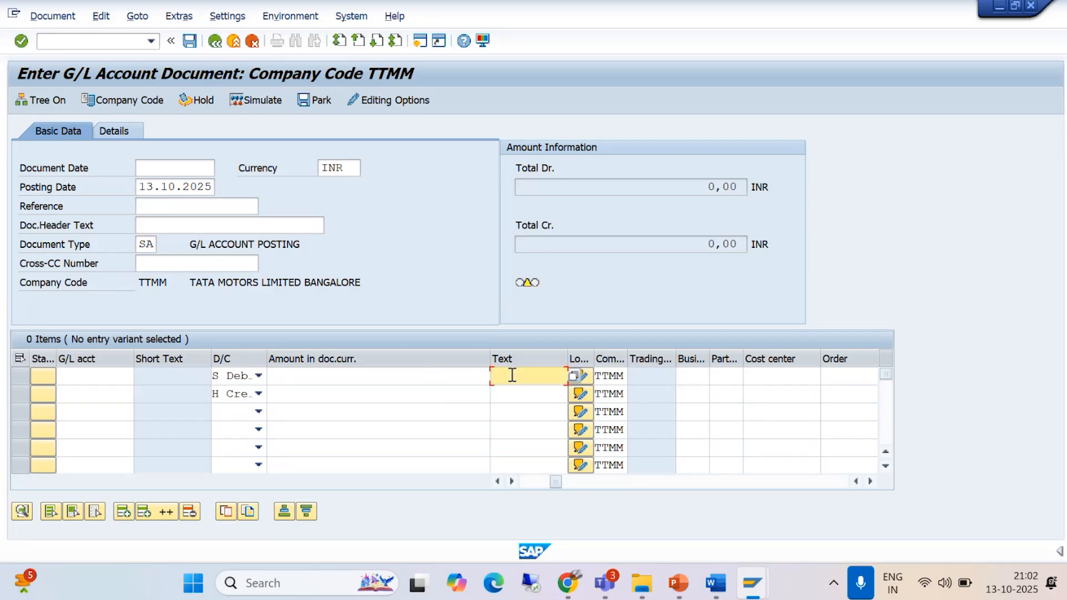
{"action": "mouse_move", "coordinate": [679, 583]}
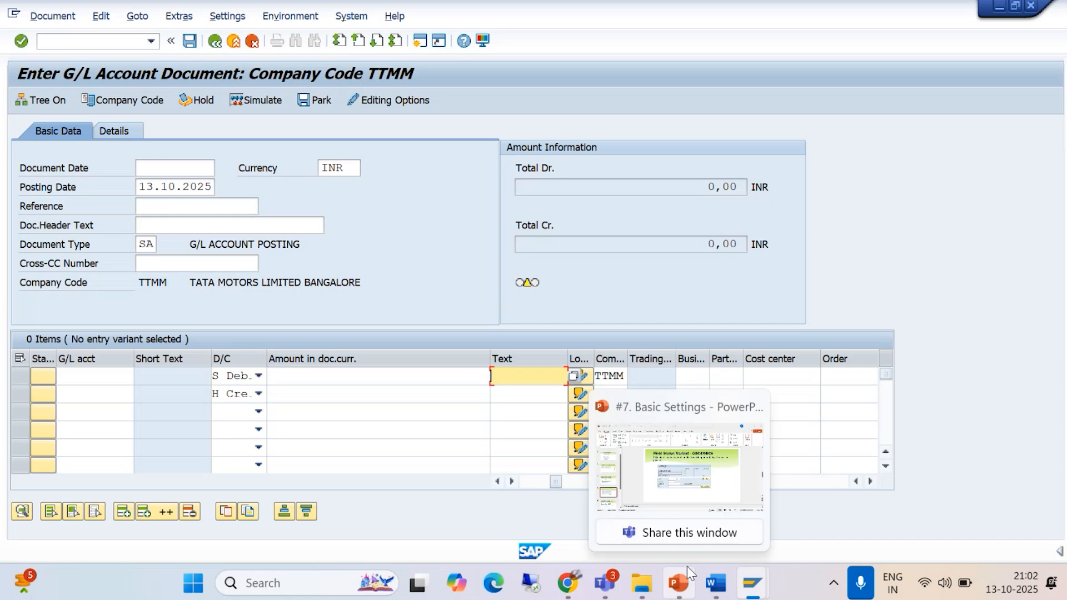
{"action": "left_click", "coordinate": [697, 492]}
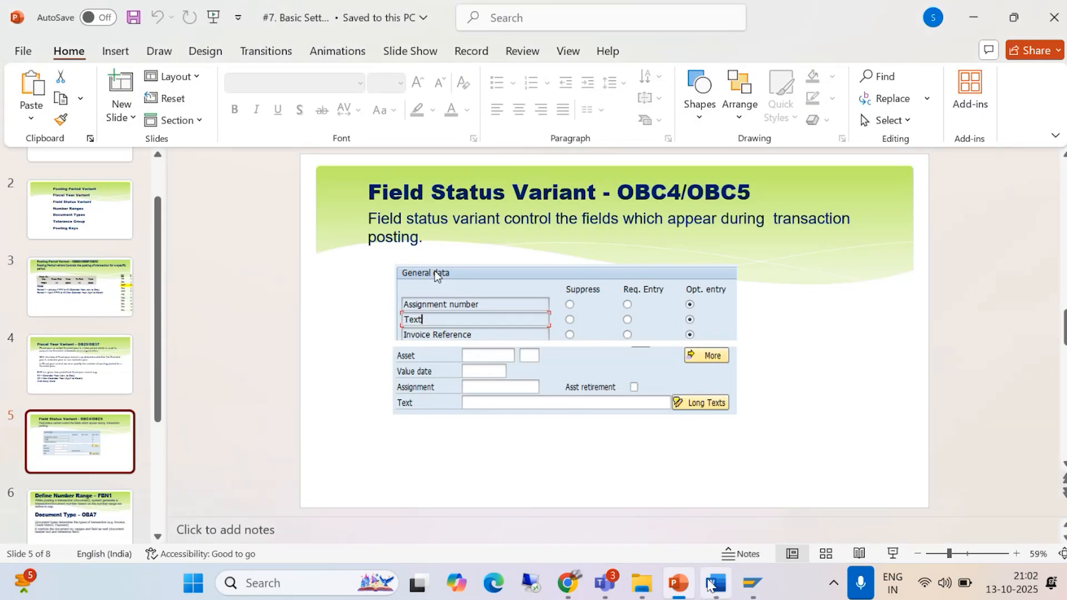
{"action": "mouse_move", "coordinate": [759, 587]}
{"action": "left_click", "coordinate": [715, 484]}
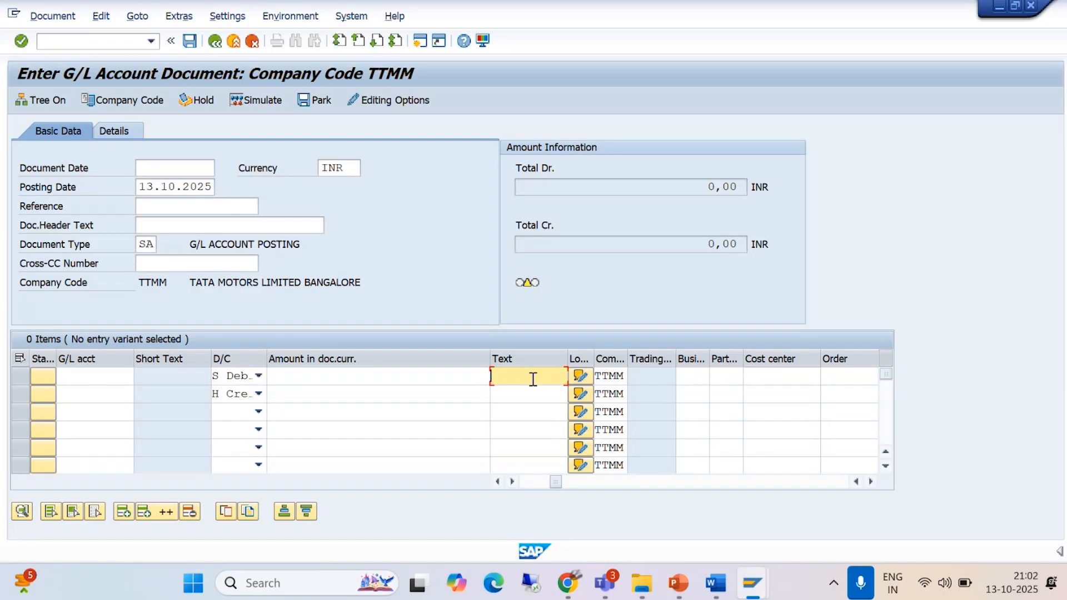
Step: Review the PowerPoint slide on number ranges (FBN1) and document types (OBA7), and examine the G/L account line items in SAP
{"action": "left_click", "coordinate": [679, 583]}
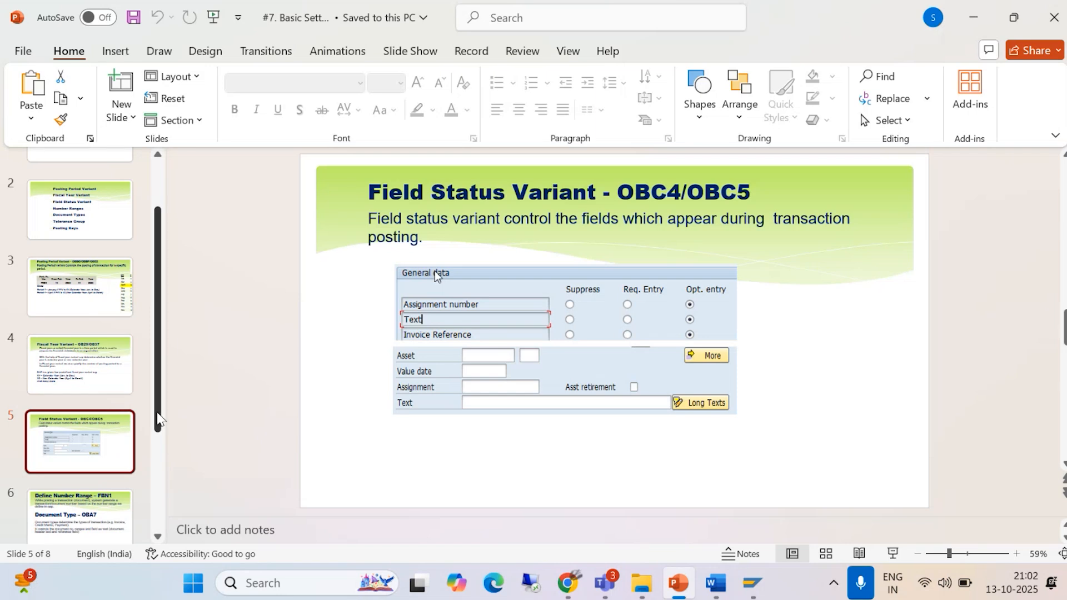
{"action": "scroll", "coordinate": [162, 439], "scroll_direction": "down", "scroll_amount": 2}
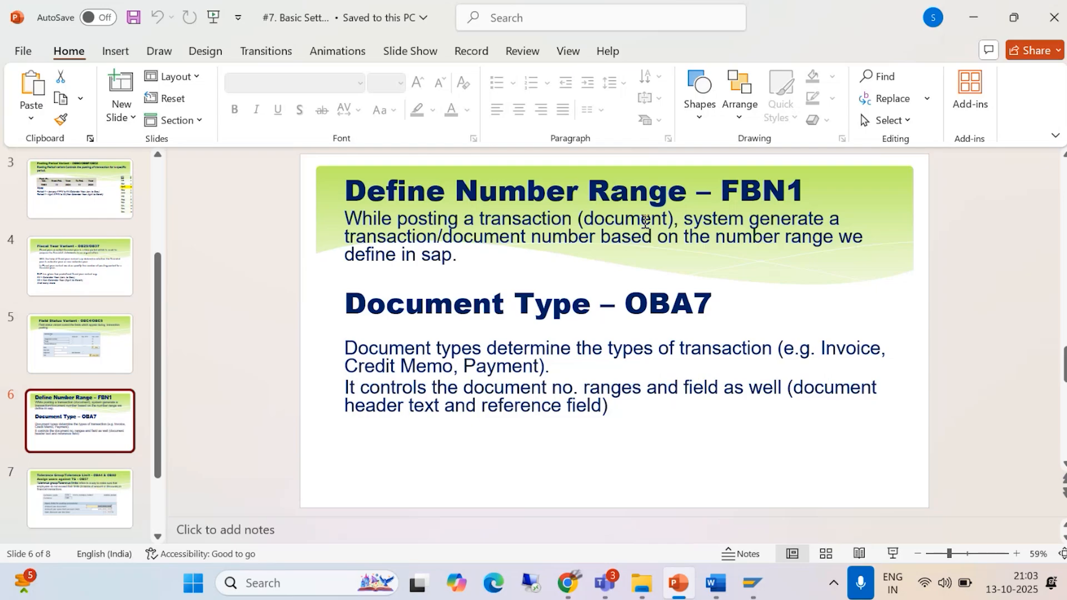
{"action": "mouse_move", "coordinate": [749, 585]}
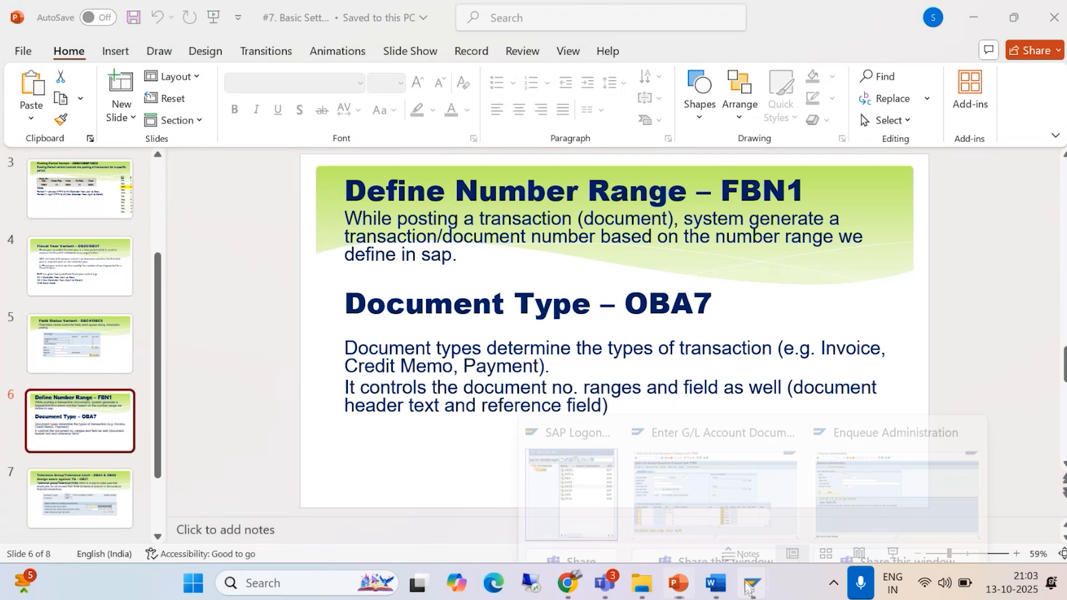
{"action": "left_click", "coordinate": [741, 482]}
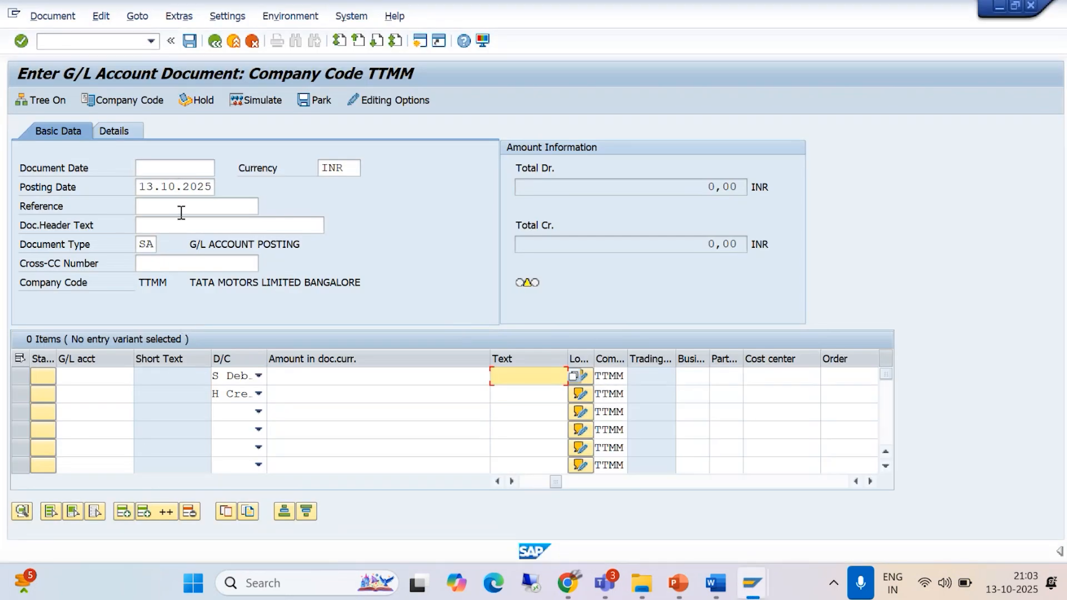
{"action": "left_click", "coordinate": [95, 373]}
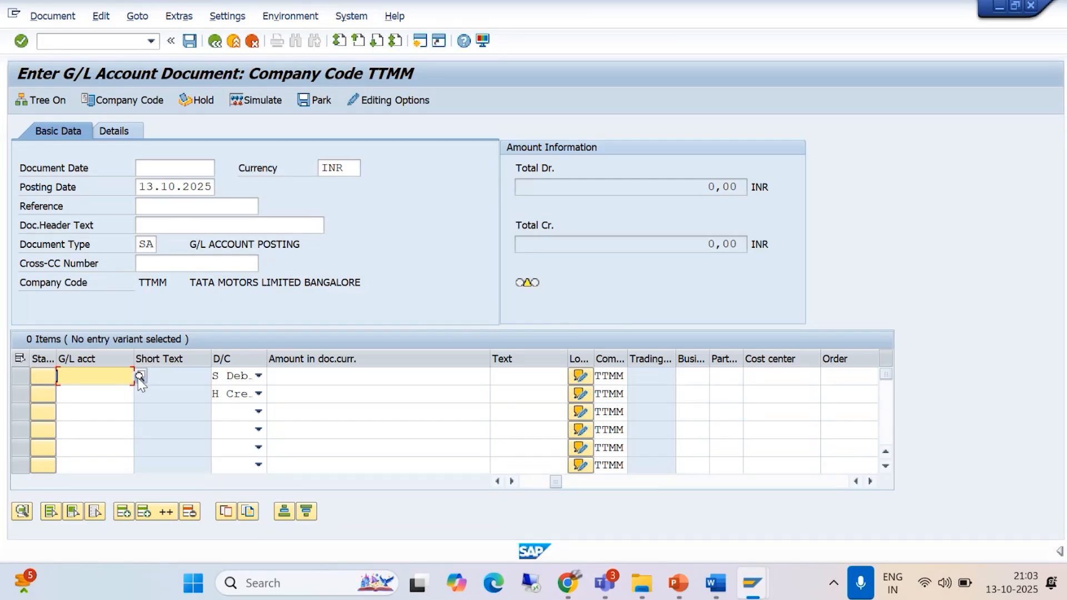
{"action": "left_click", "coordinate": [96, 394]}
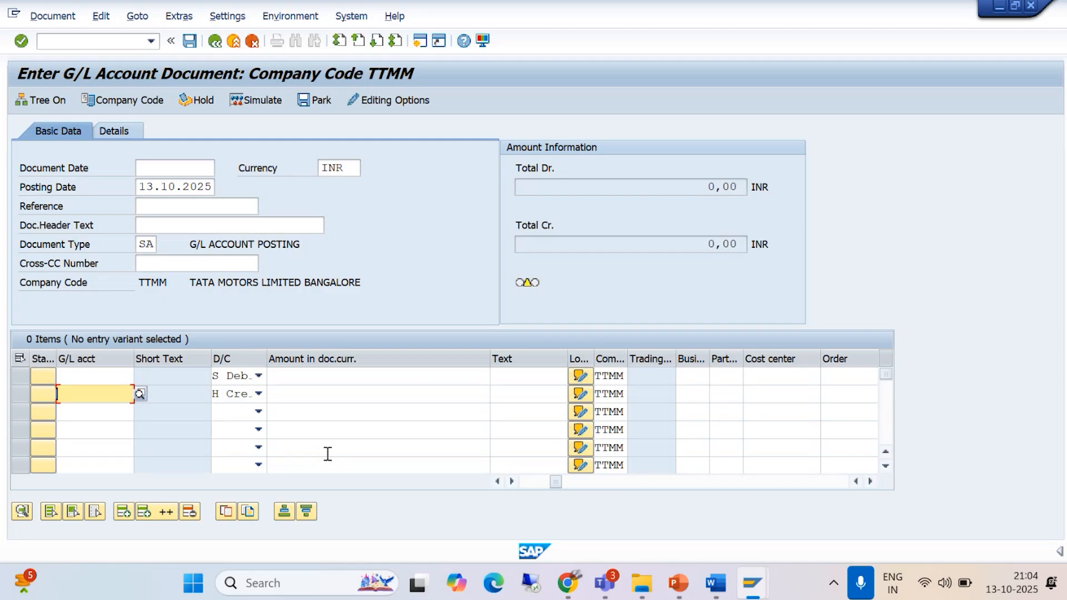
Step: Switch to the Teams meeting window, dismiss its recording and transcription notice, and minimize the window
{"action": "mouse_move", "coordinate": [610, 585]}
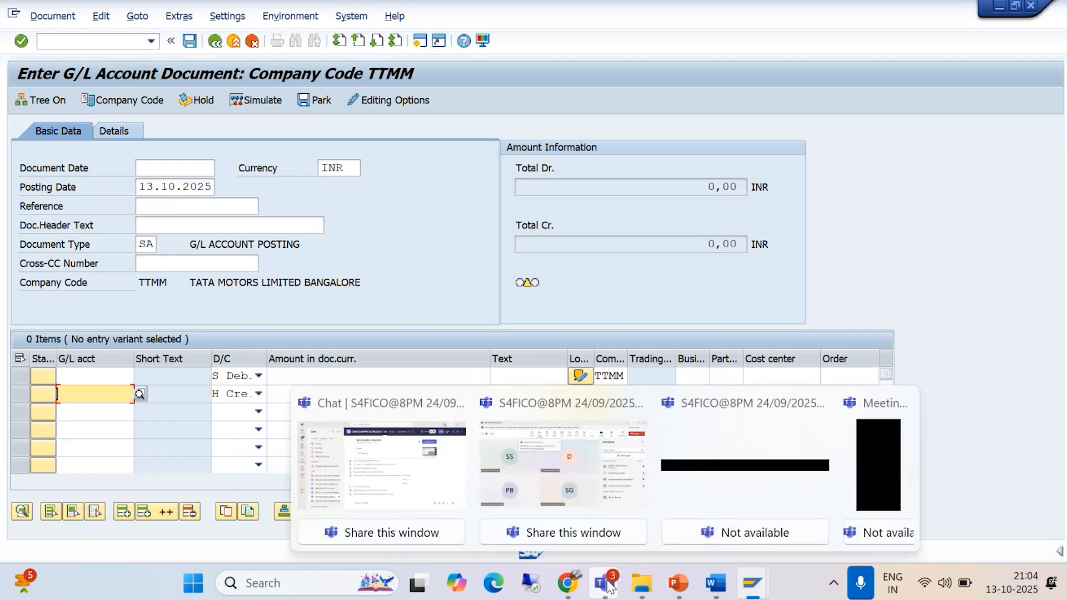
{"action": "left_click", "coordinate": [585, 519]}
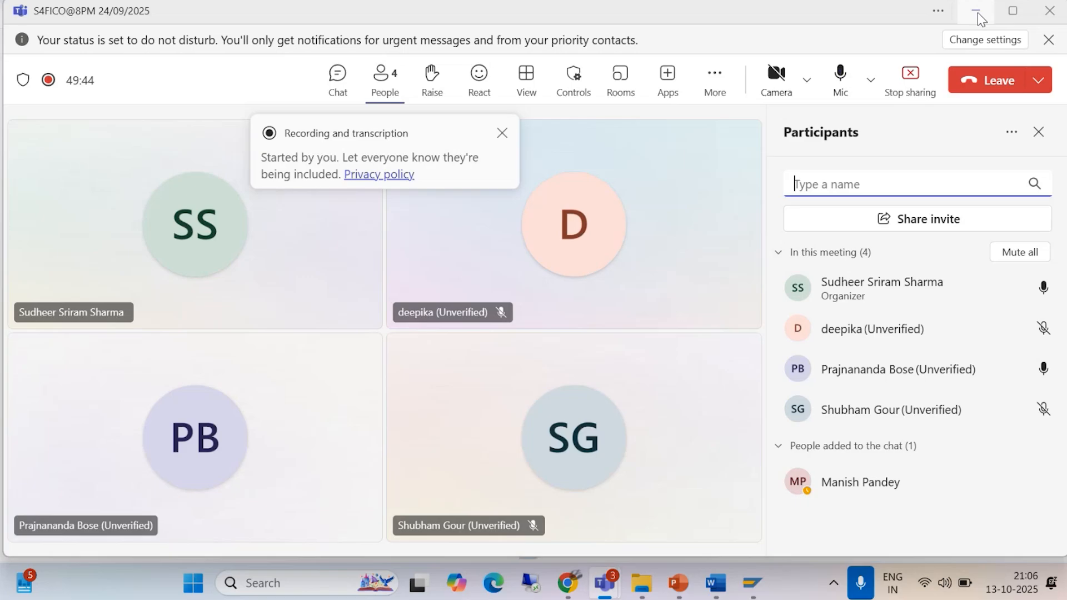
{"action": "left_click", "coordinate": [502, 133]}
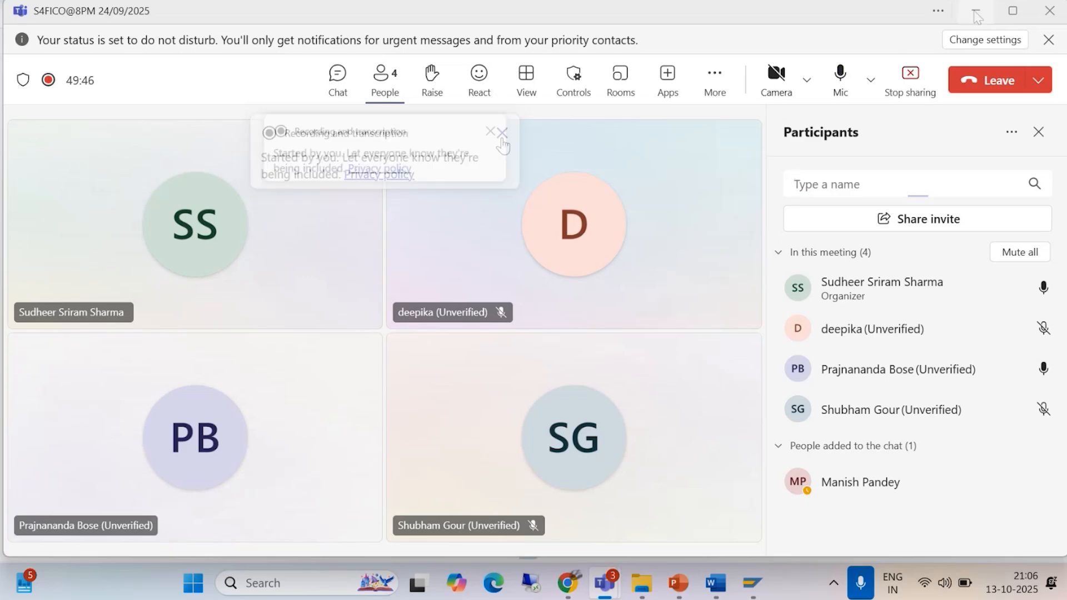
{"action": "left_click", "coordinate": [977, 13]}
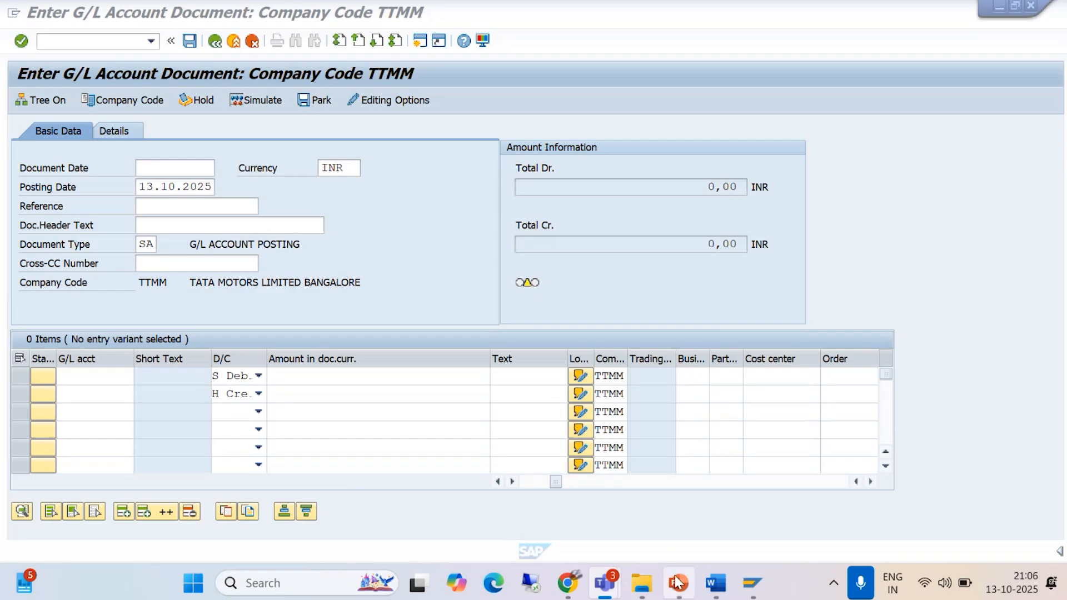
Step: Review the PowerPoint slides on number ranges (FBN1) and posting keys (OB41), and return to SAP's G/L account document entry screen
{"action": "left_click", "coordinate": [678, 532]}
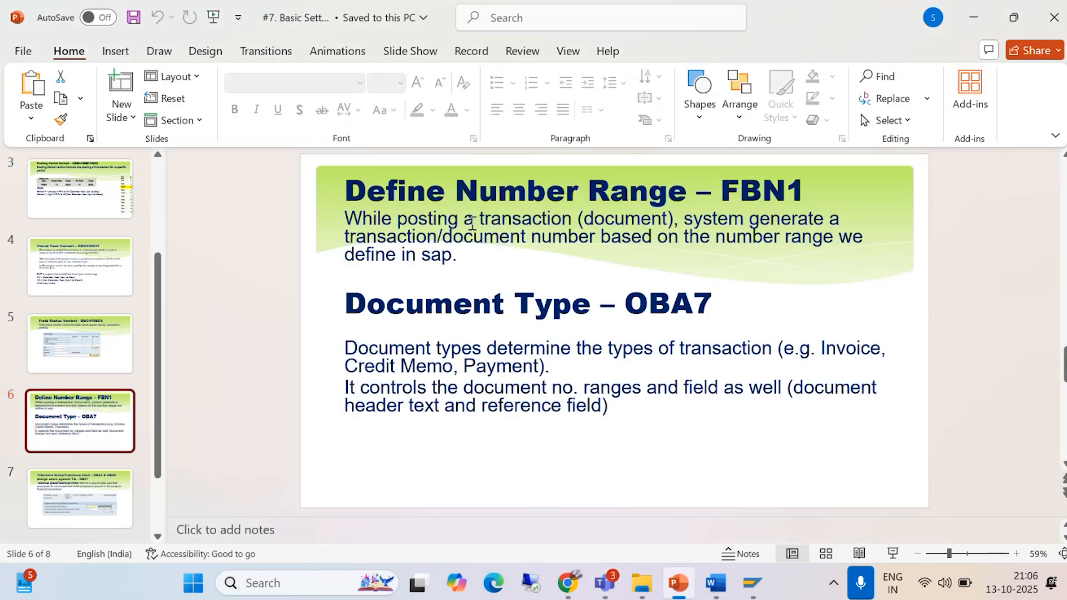
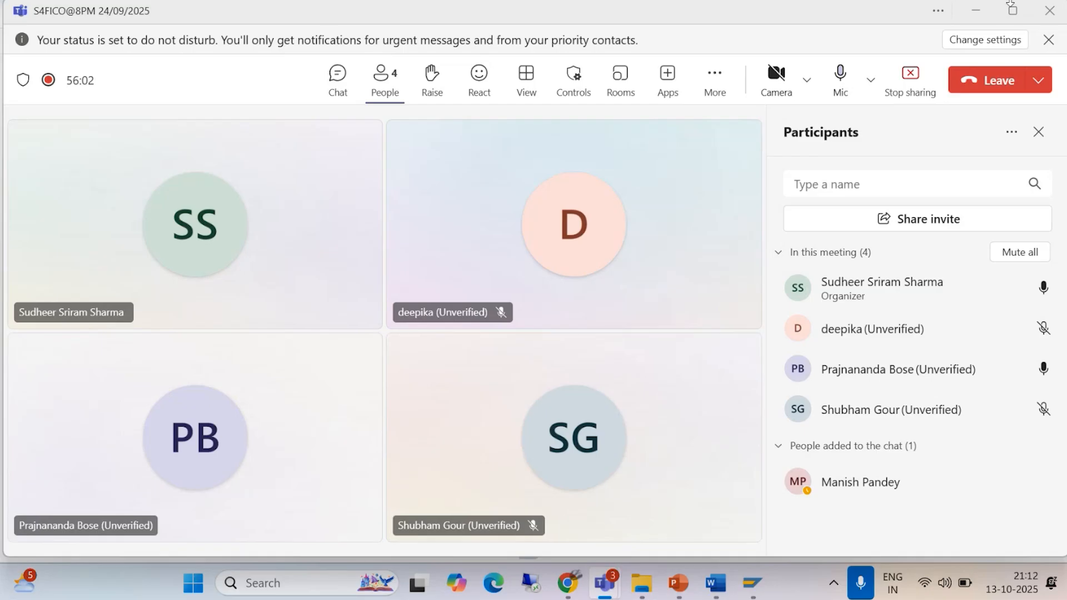
{"action": "left_click", "coordinate": [975, 10]}
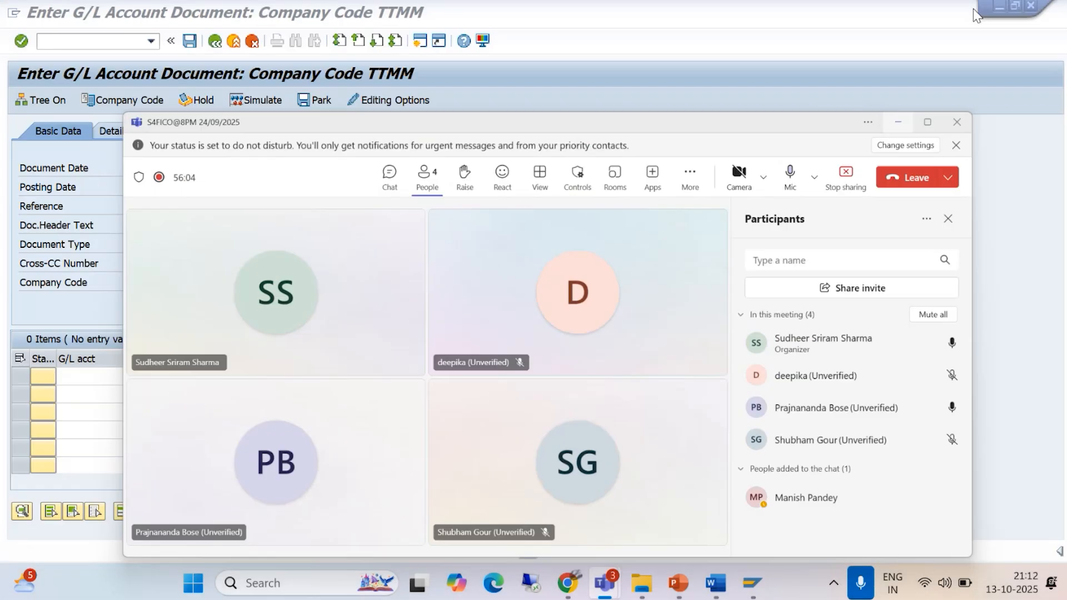
{"action": "mouse_move", "coordinate": [683, 568]}
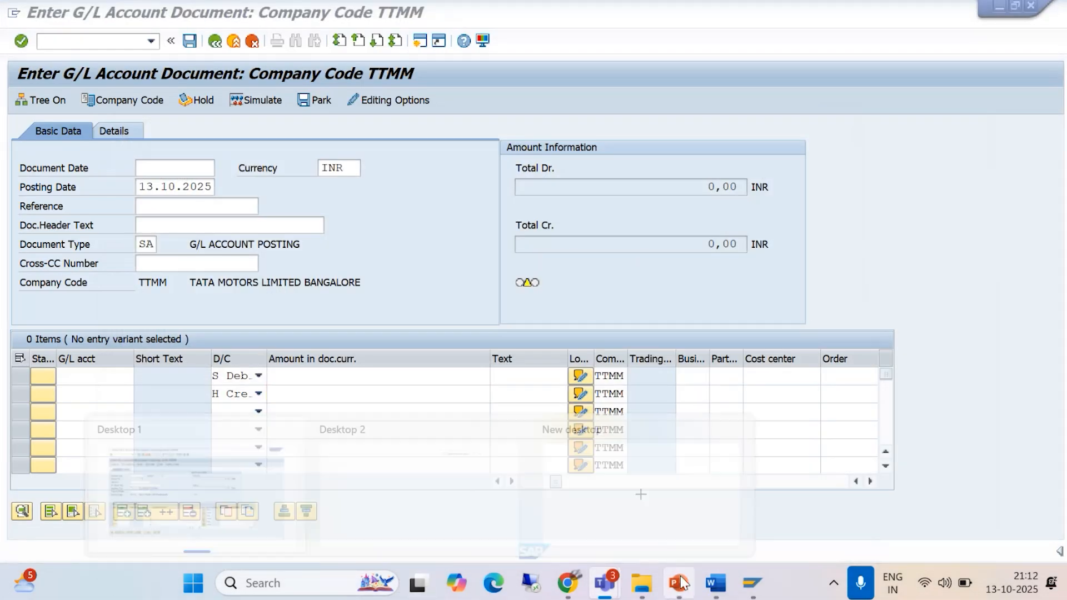
{"action": "left_click", "coordinate": [471, 444]}
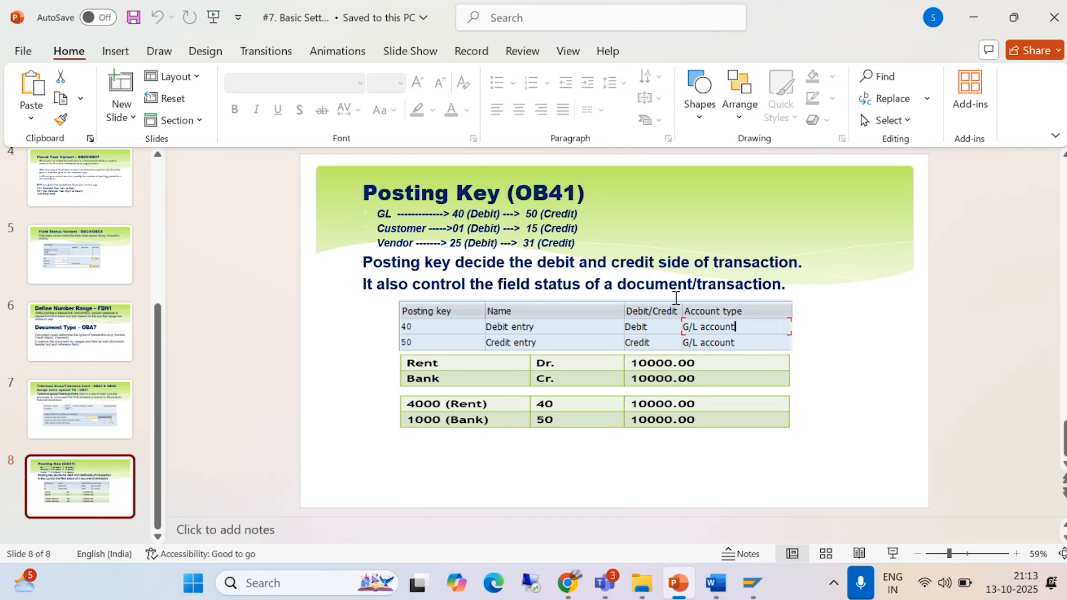
{"action": "left_click", "coordinate": [965, 248]}
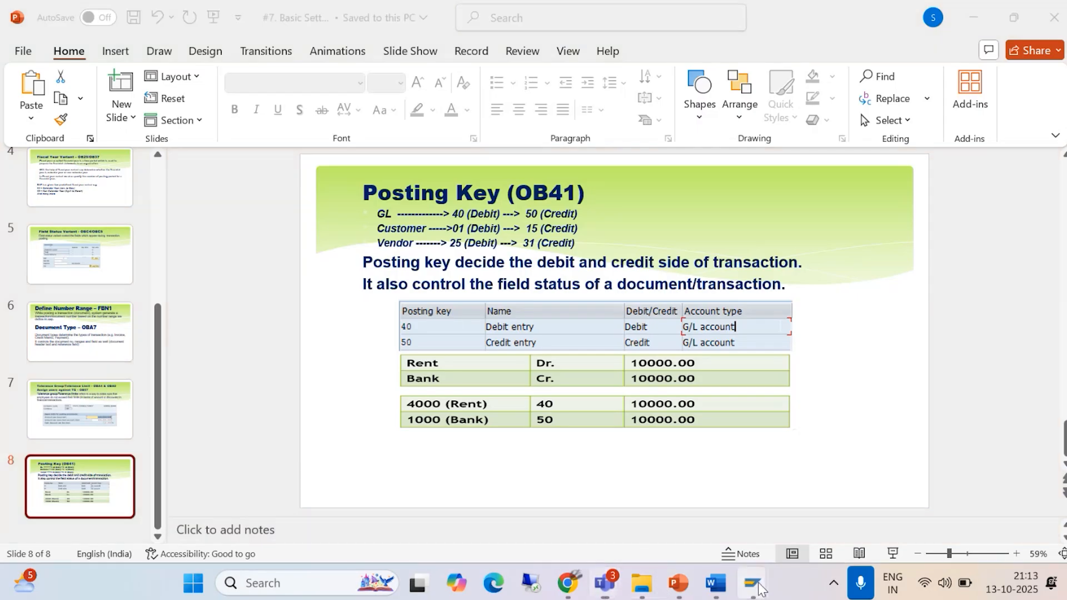
{"action": "mouse_move", "coordinate": [752, 581]}
{"action": "left_click", "coordinate": [722, 467]}
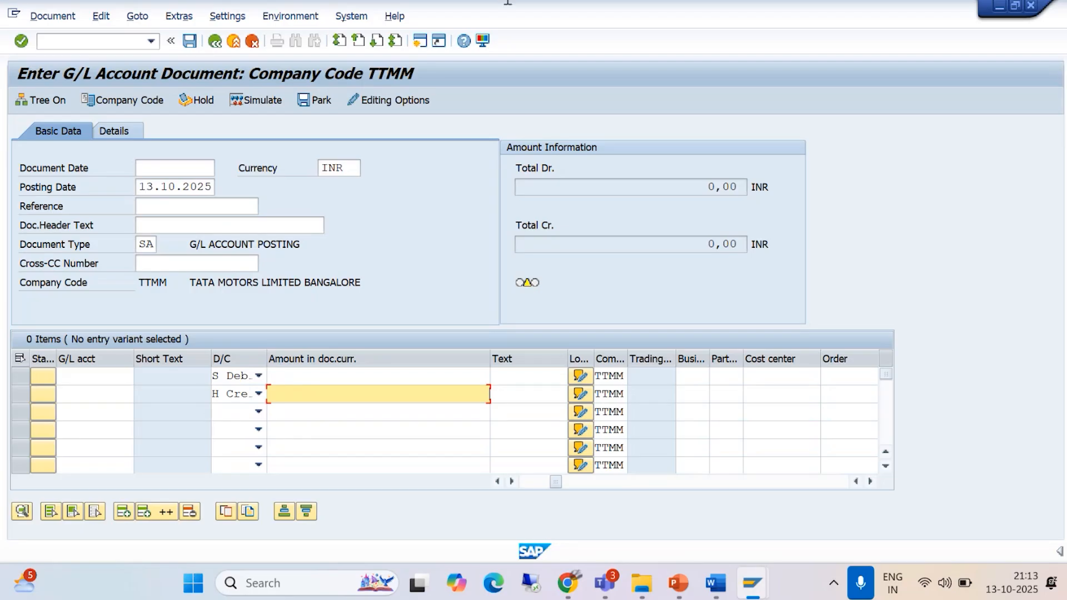
Step: Review the Posting Key (OB41) slide in PowerPoint and return to SAP's G/L account document entry screen
{"action": "left_click", "coordinate": [678, 583]}
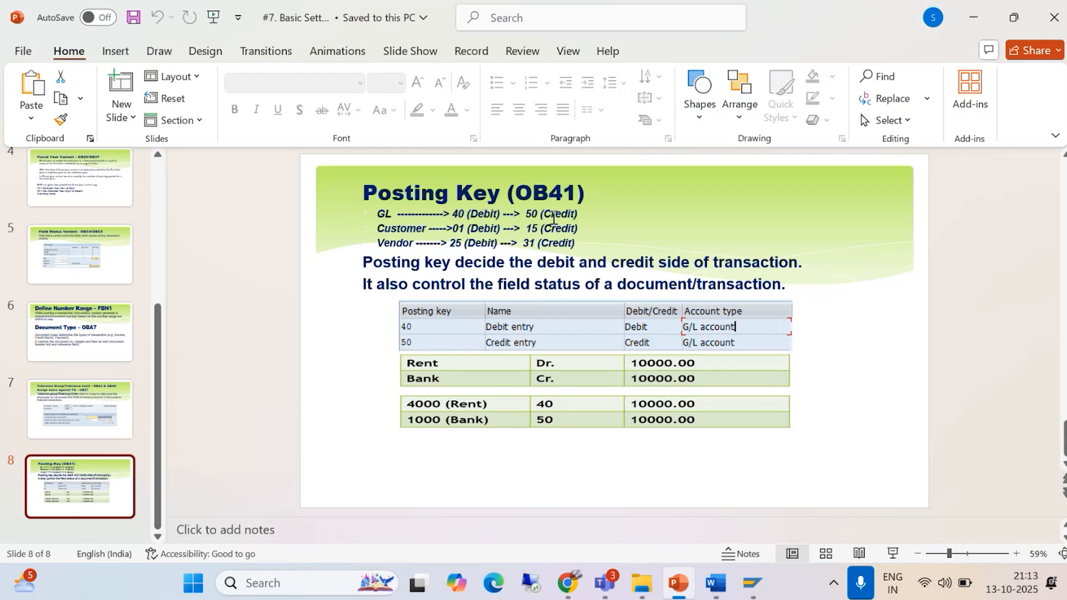
{"action": "left_click", "coordinate": [753, 585]}
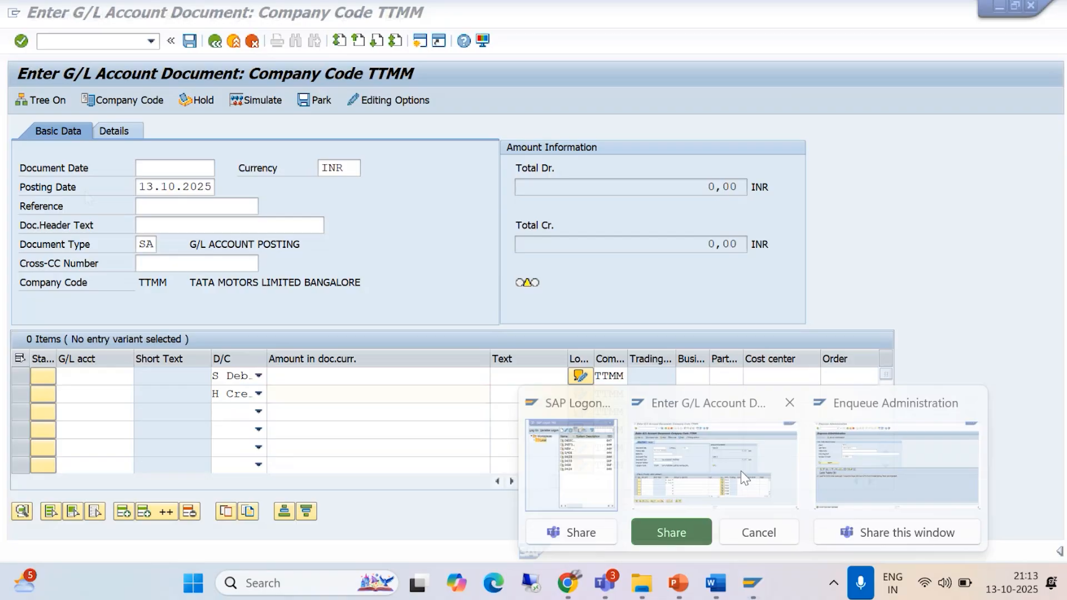
{"action": "left_click", "coordinate": [742, 472]}
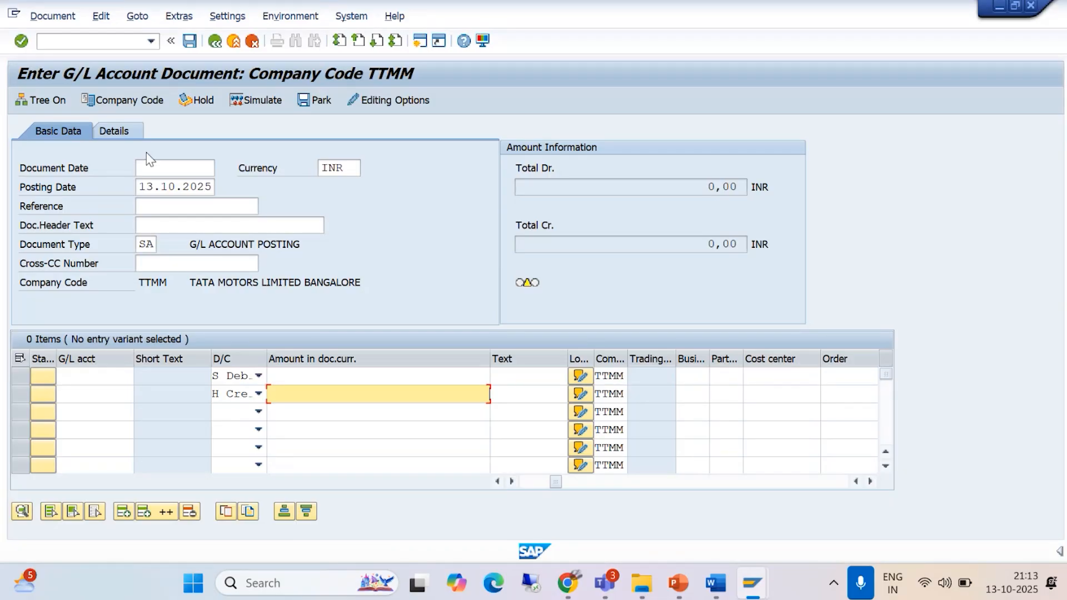
Step: Set the Document Date in the G/L document header to 13.10.2025
{"action": "left_click", "coordinate": [90, 376]}
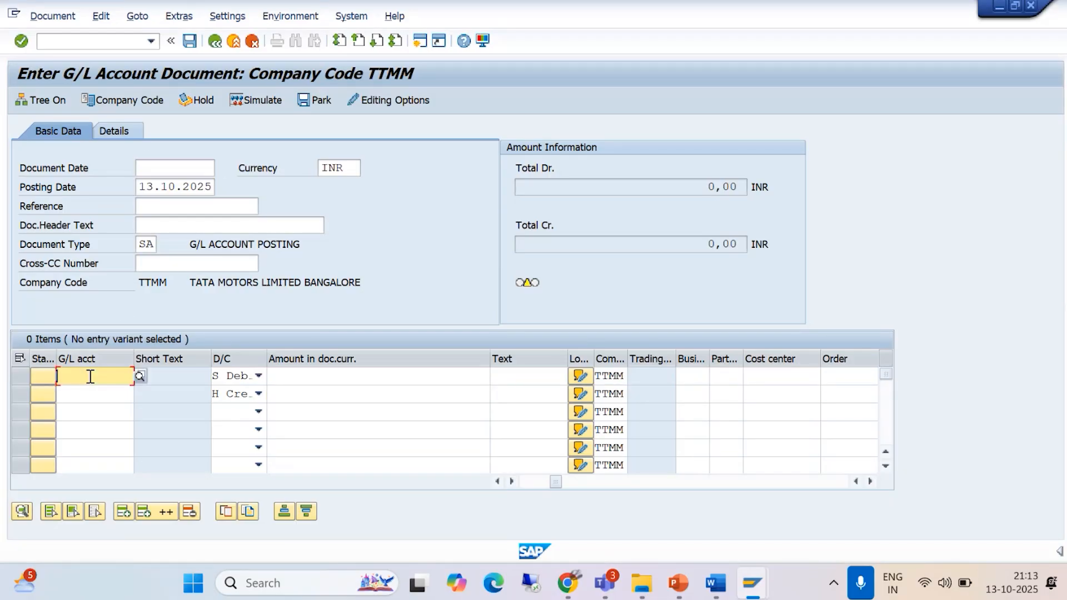
{"action": "left_click", "coordinate": [150, 168]}
{"action": "type", "text": "13.1"}
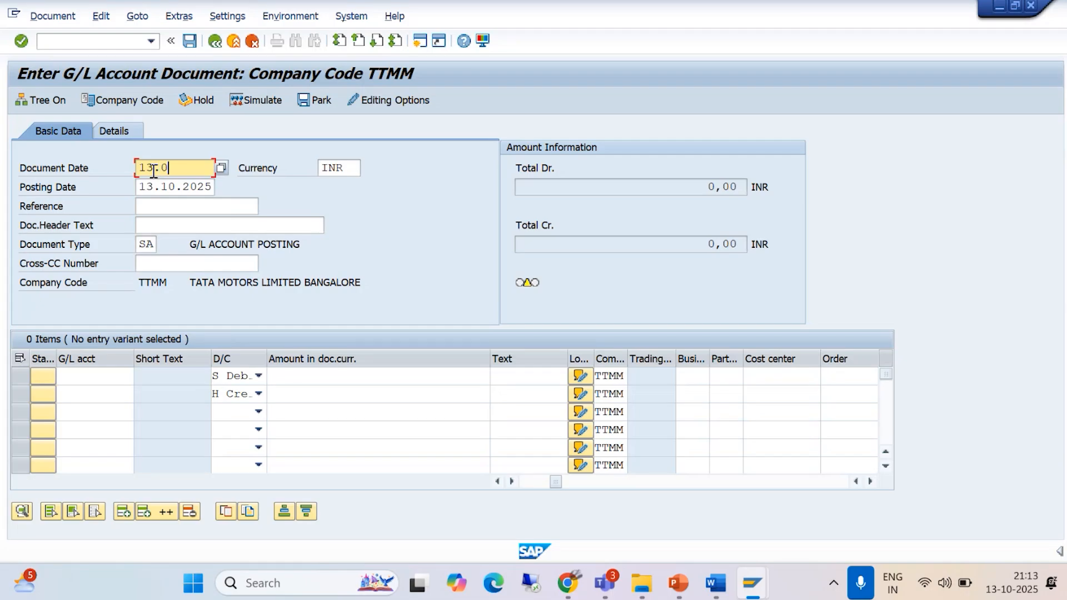
{"action": "type", "text": "0.2025"}
{"action": "left_click", "coordinate": [167, 209]}
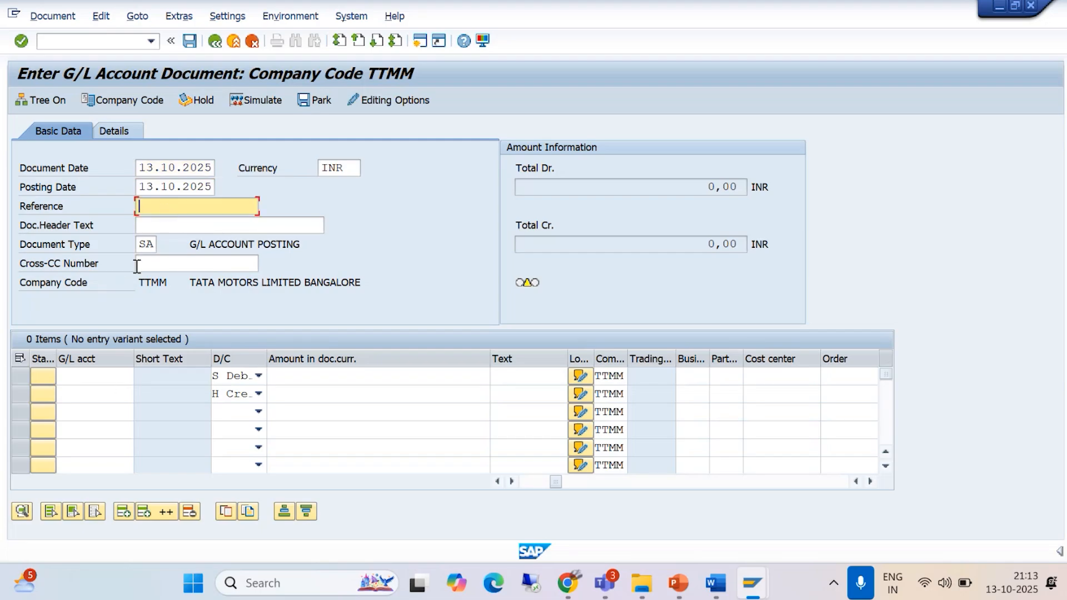
Step: Look up the G/L accounts and assign AUDIT FEE A/C (3000) to the debit line item
{"action": "left_click", "coordinate": [72, 377]}
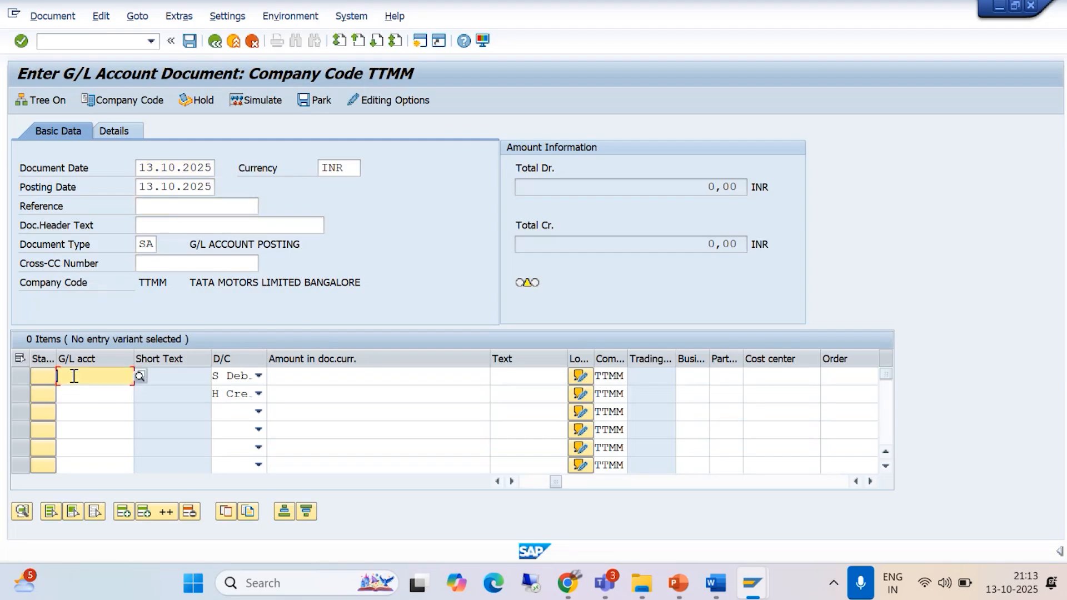
{"action": "left_click", "coordinate": [140, 378]}
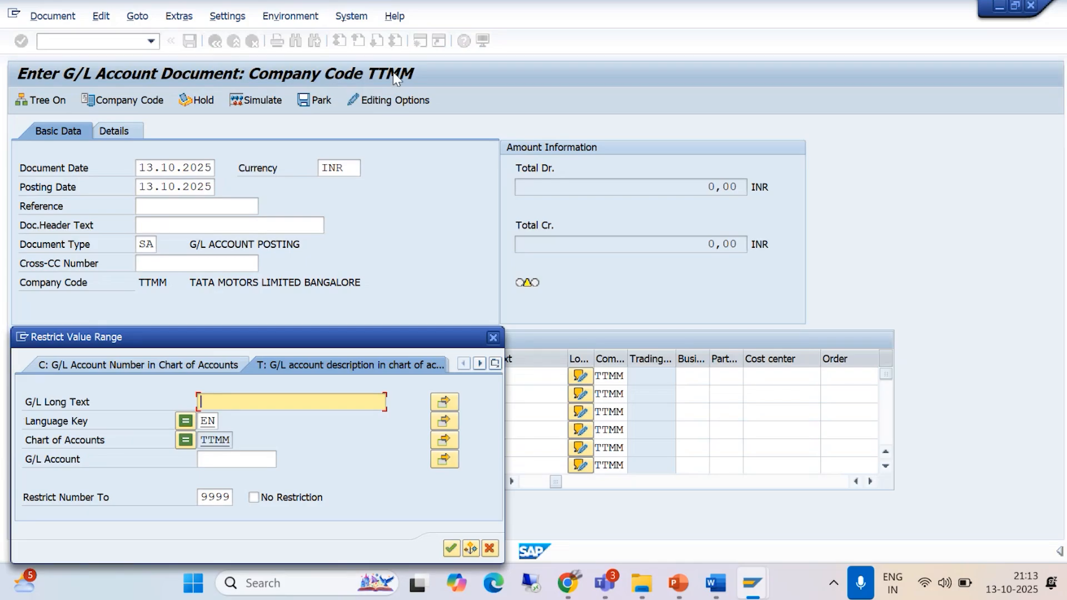
{"action": "left_click", "coordinate": [451, 550]}
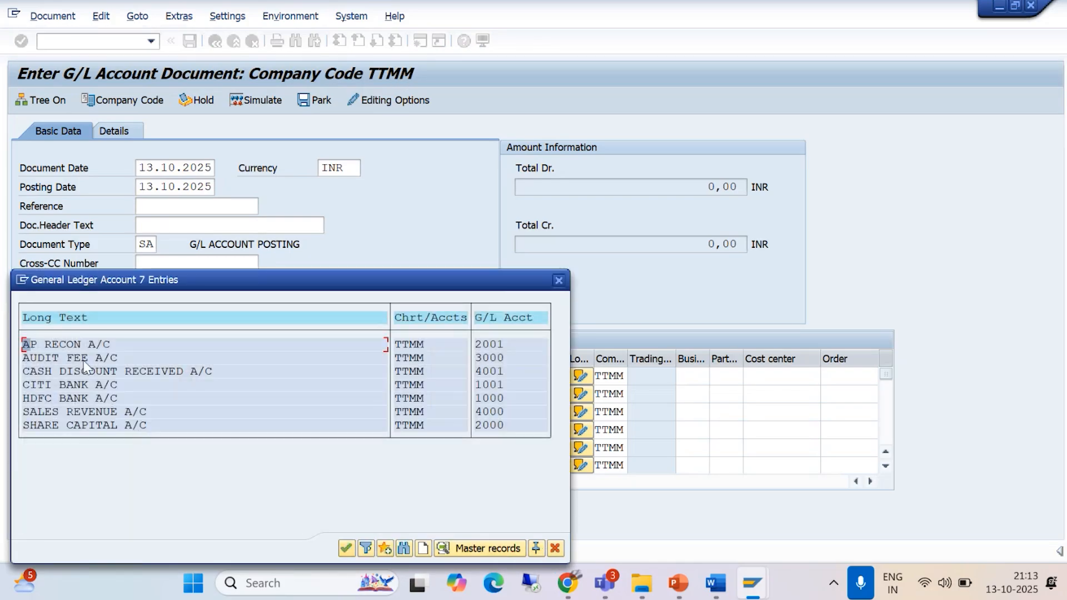
{"action": "left_click", "coordinate": [81, 362]}
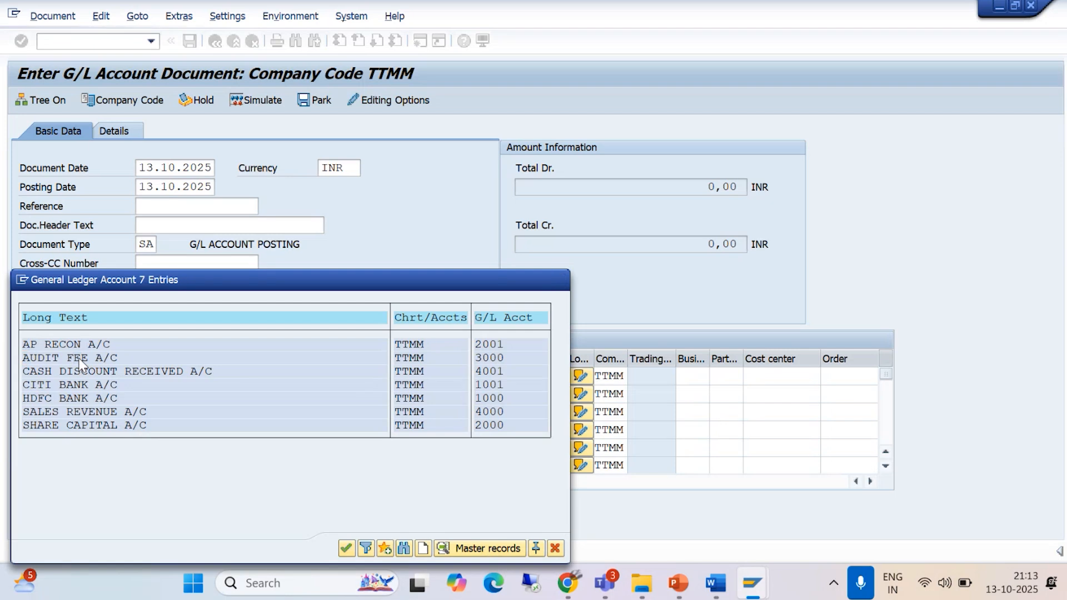
{"action": "double_click", "coordinate": [80, 361]}
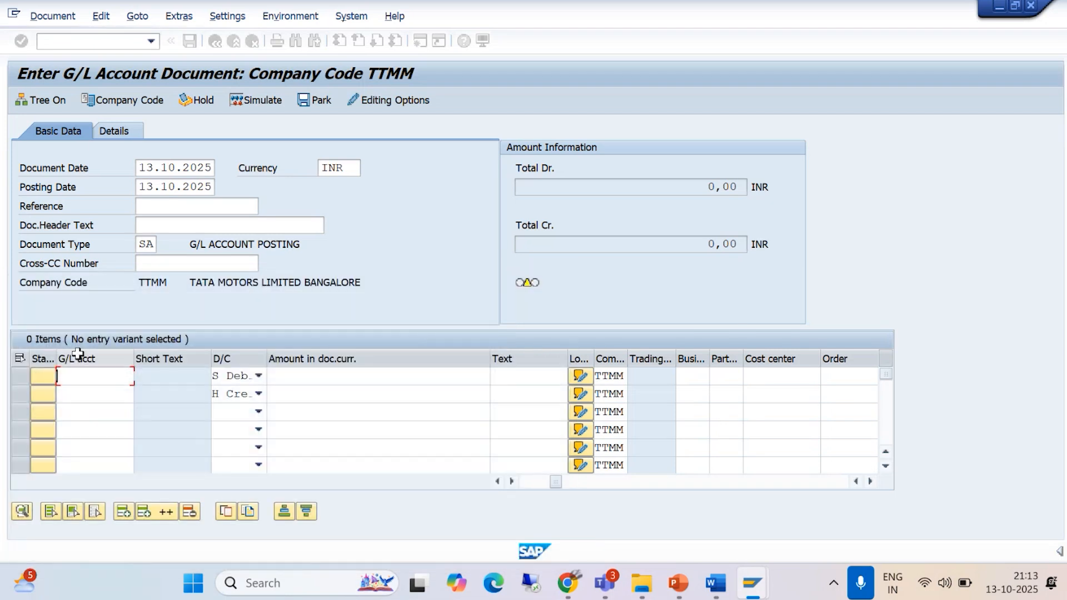
Step: Look up the G/L accounts and assign HDFC BANK A/C (1000) to the credit line item
{"action": "left_click", "coordinate": [85, 394]}
{"action": "left_click", "coordinate": [140, 395]}
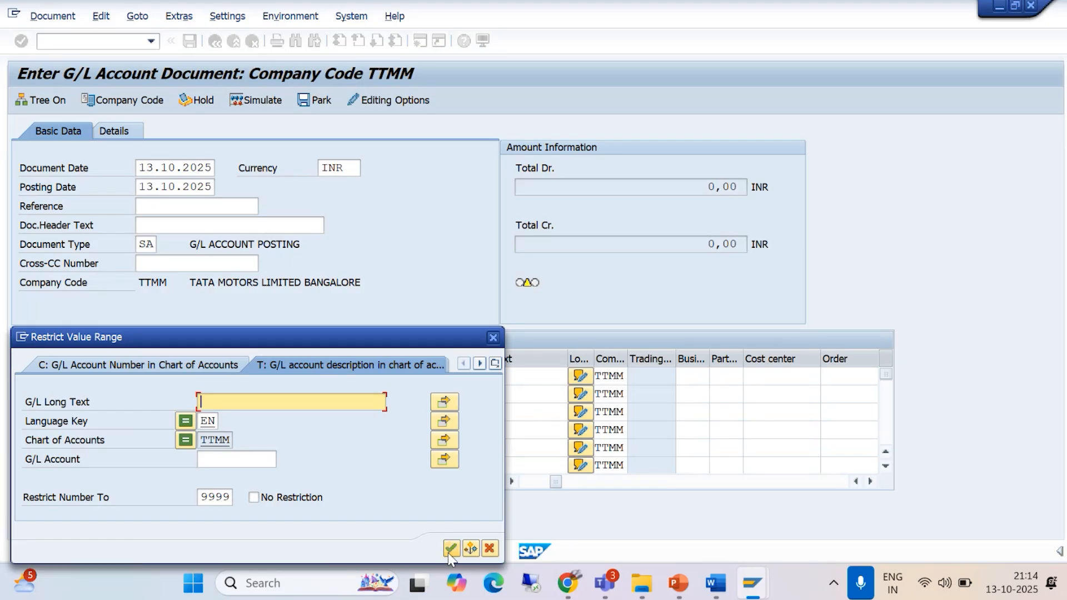
{"action": "left_click", "coordinate": [451, 550]}
{"action": "double_click", "coordinate": [89, 398]}
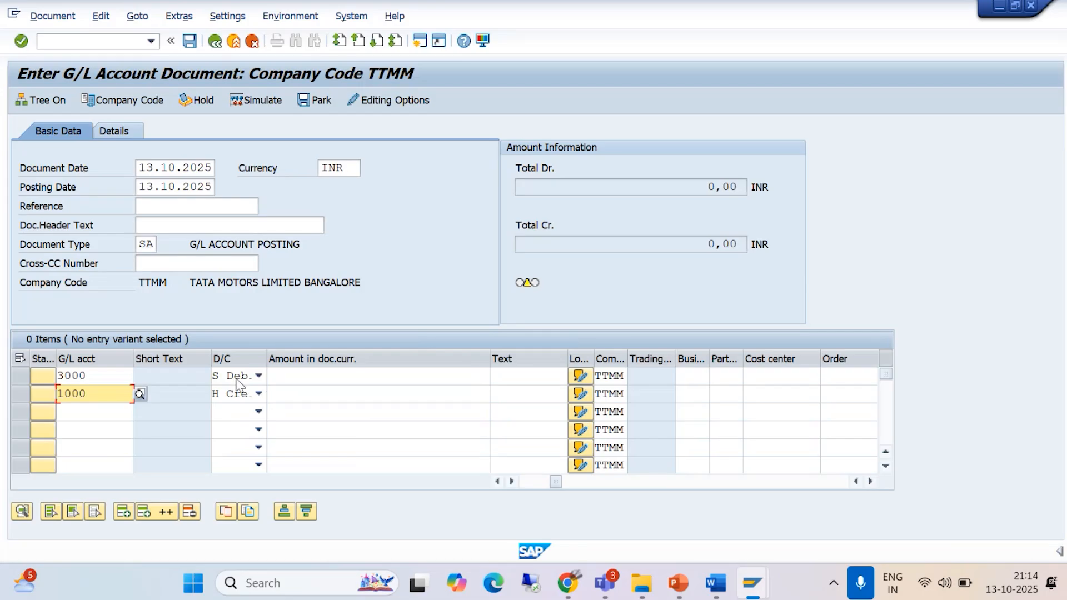
Step: Enter an amount of 8000 in document currency on both the debit and credit line items
{"action": "left_click", "coordinate": [337, 377]}
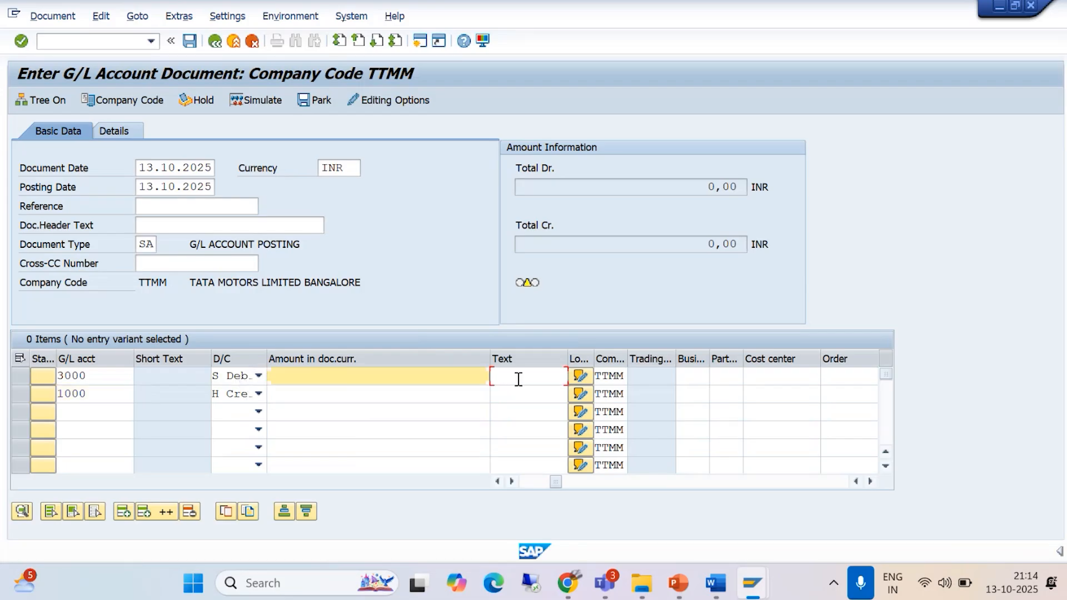
{"action": "left_click", "coordinate": [406, 377]}
{"action": "type", "text": "8000"}
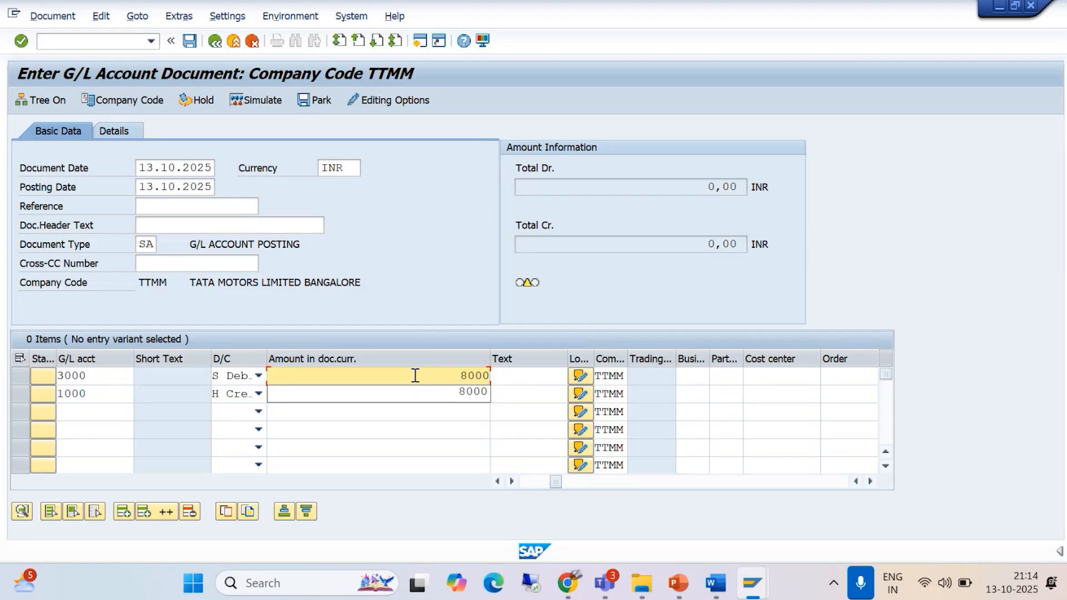
{"action": "left_click", "coordinate": [464, 391]}
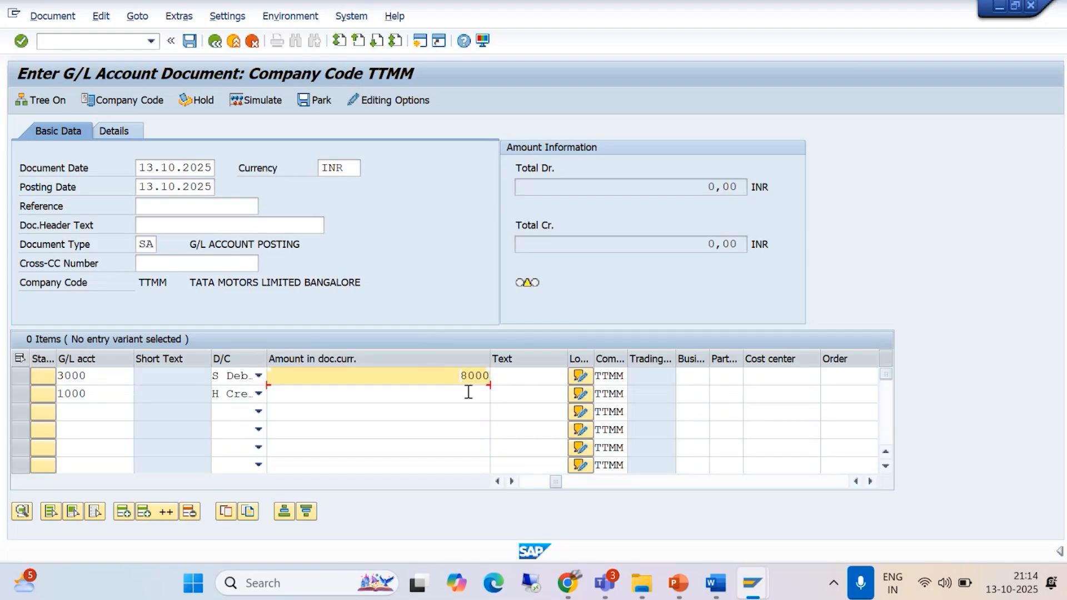
{"action": "left_click", "coordinate": [469, 392]}
{"action": "type", "text": "8000"}
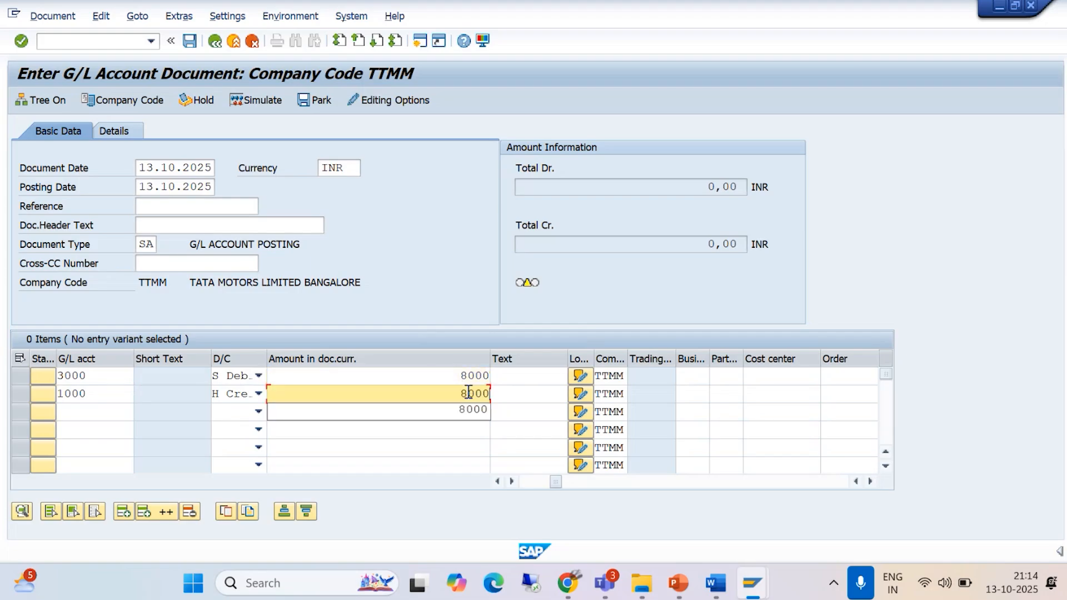
Step: Set the Text of both line items to BEING AUDIT PAID and validate the entries
{"action": "left_click", "coordinate": [515, 375]}
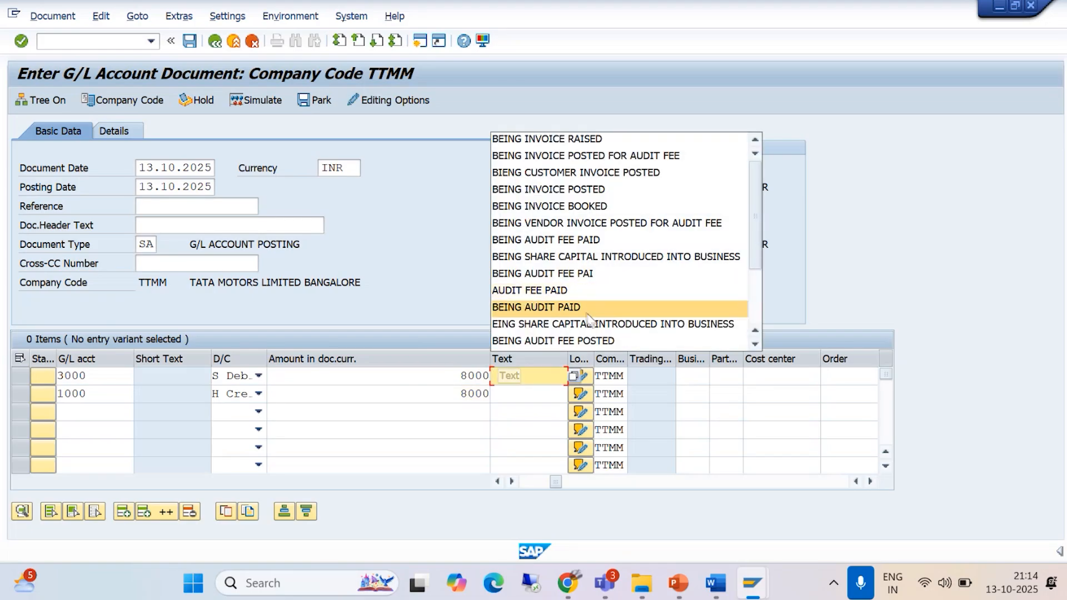
{"action": "left_click", "coordinate": [588, 308]}
{"action": "left_click", "coordinate": [508, 393]}
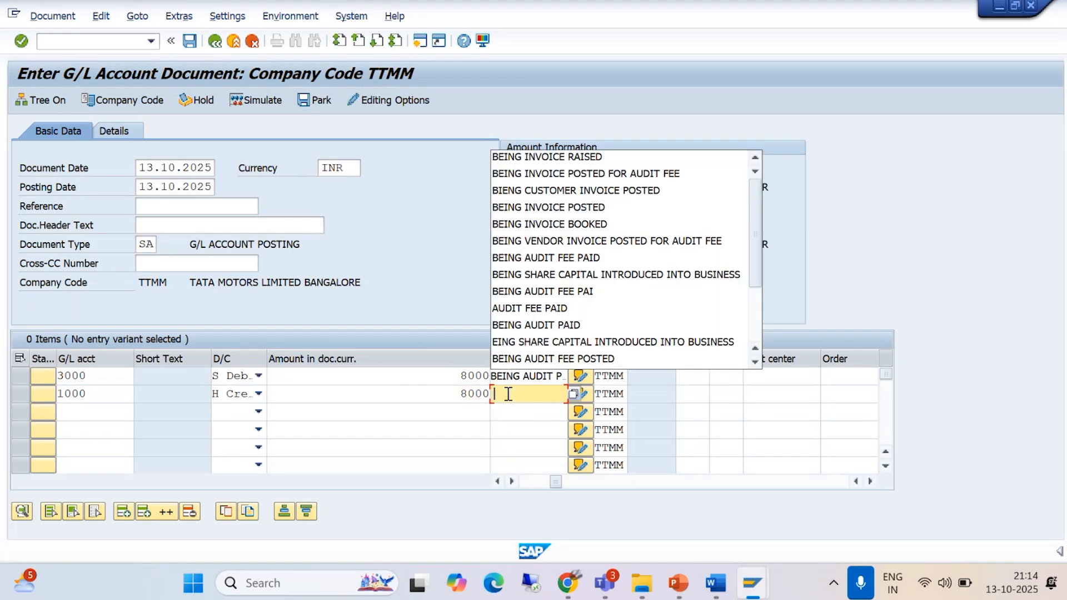
{"action": "left_click", "coordinate": [553, 327]}
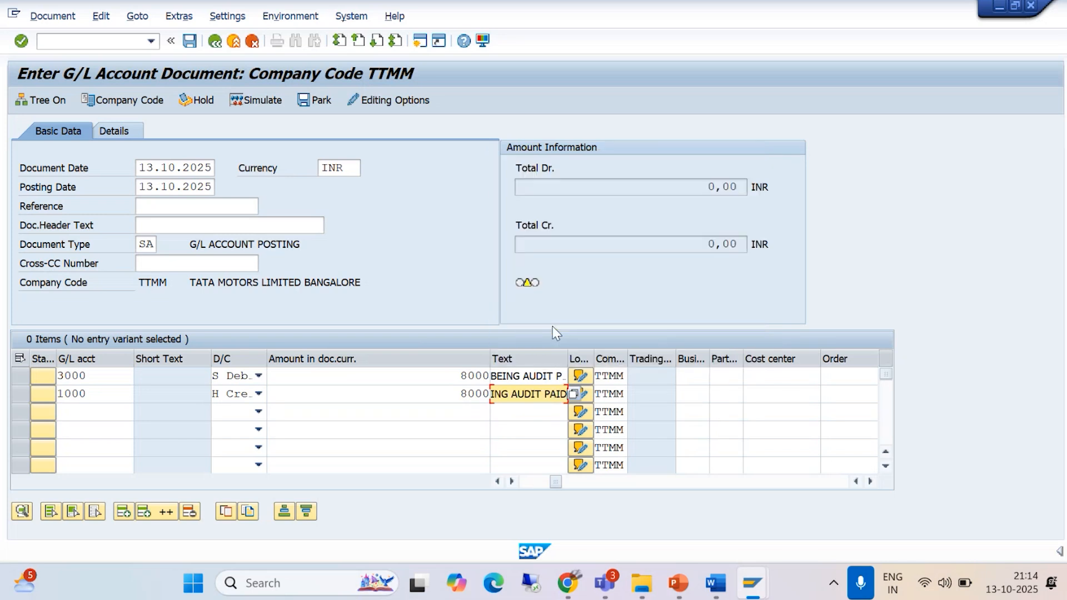
{"action": "key", "text": "Return"}
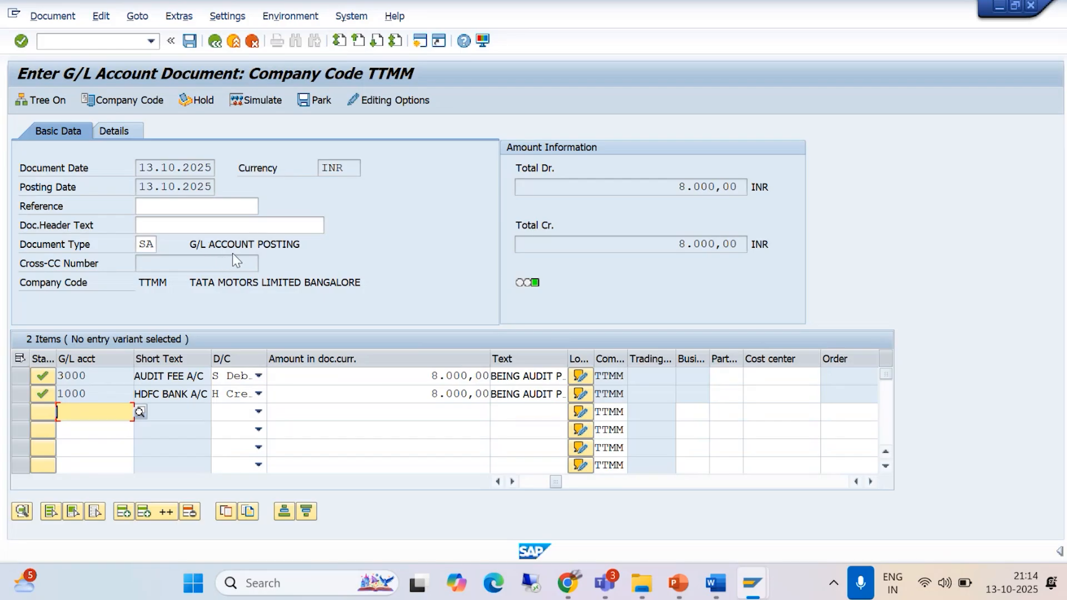
Step: Simulate the G/L document and compare its posting keys with the Posting Key (OB41) slide in PowerPoint
{"action": "left_click", "coordinate": [53, 15]}
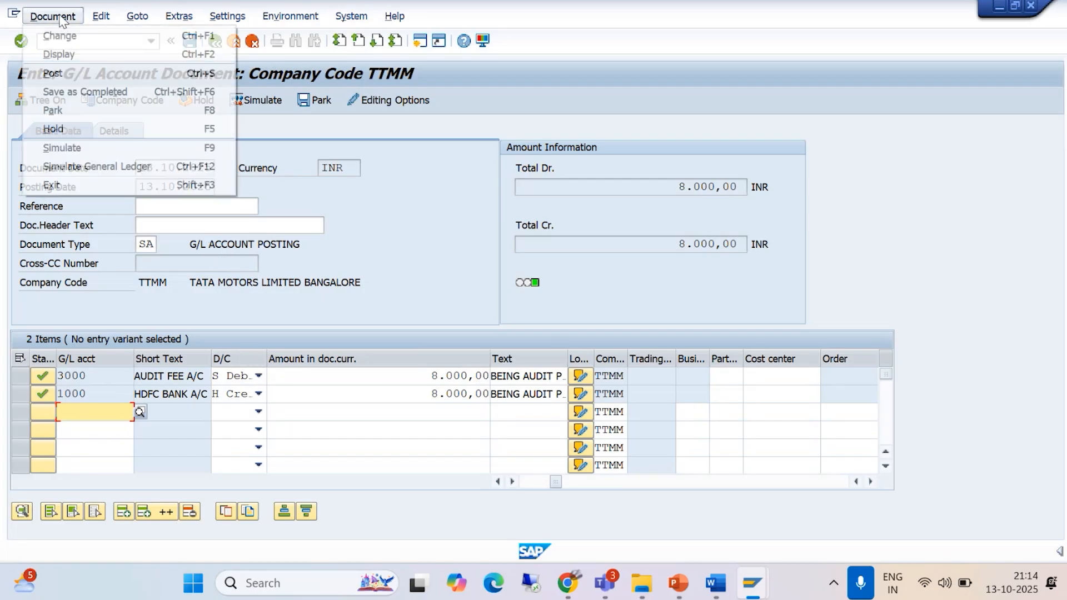
{"action": "left_click", "coordinate": [65, 148]}
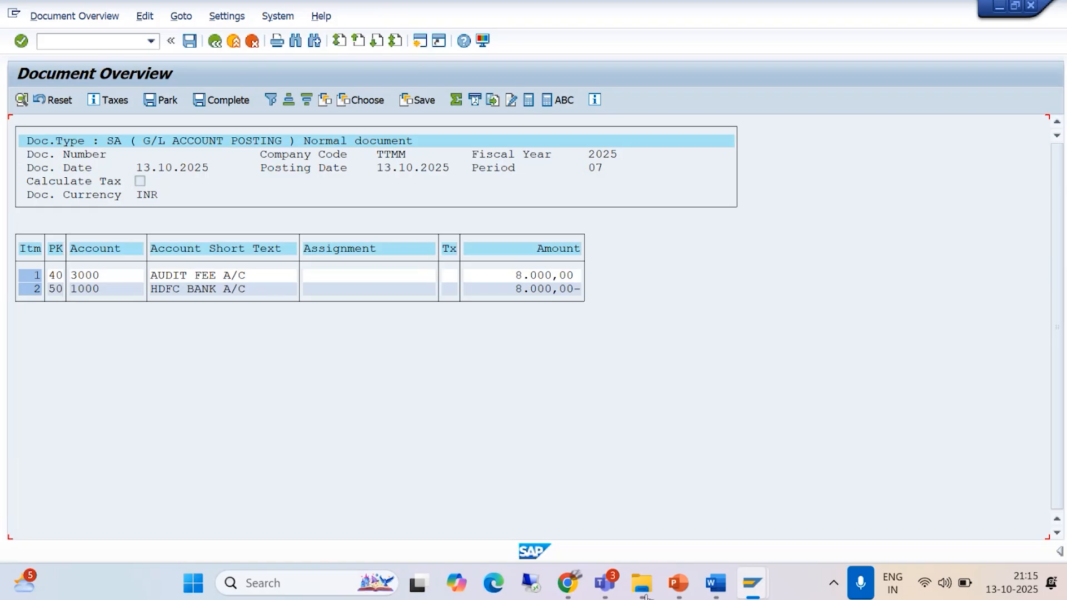
{"action": "left_click", "coordinate": [679, 583]}
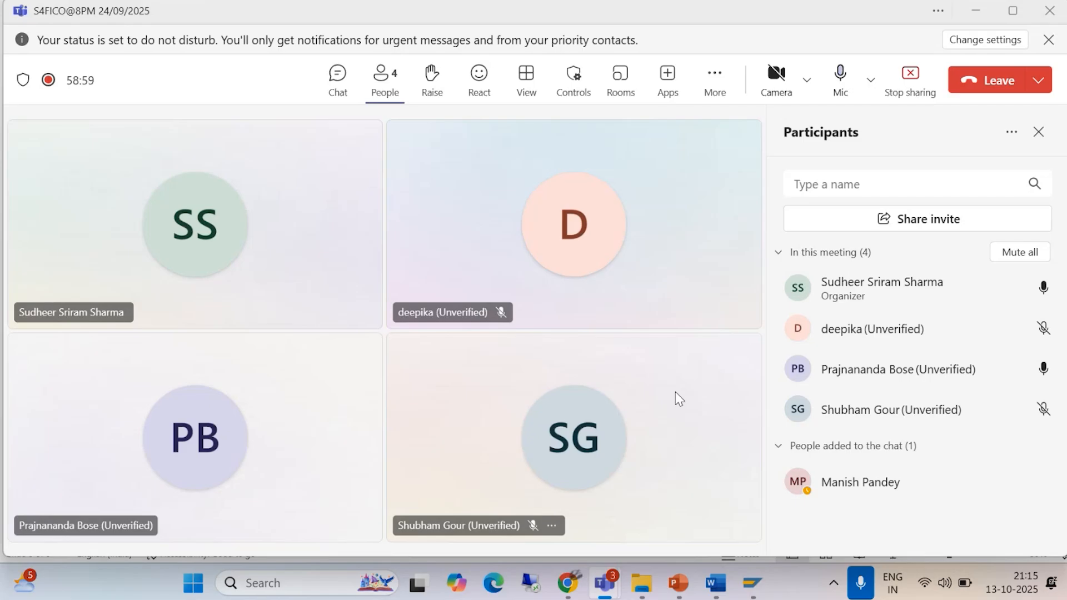
{"action": "left_click", "coordinate": [674, 583]}
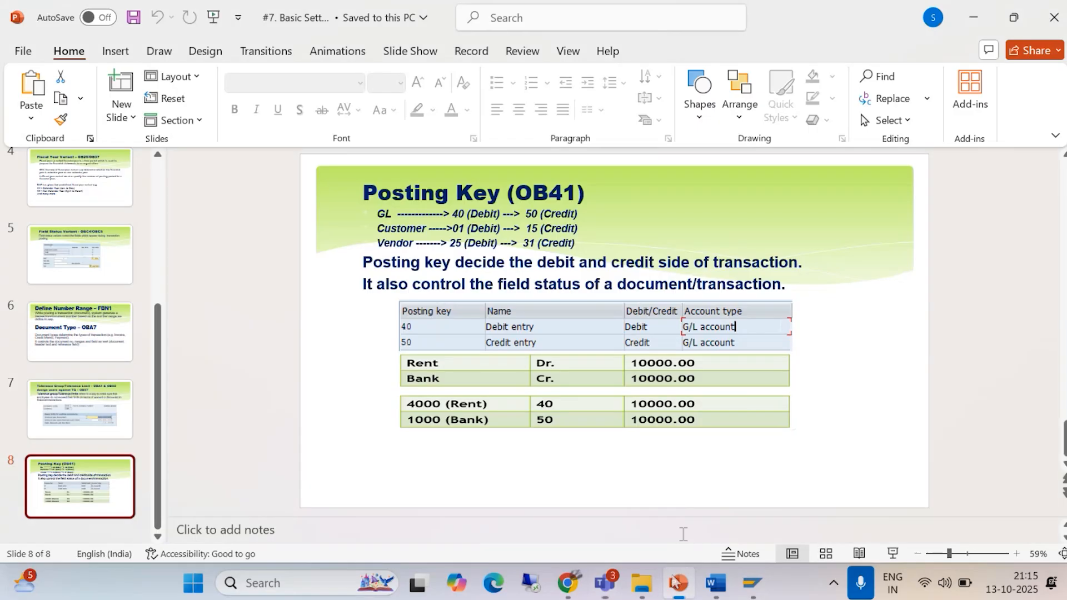